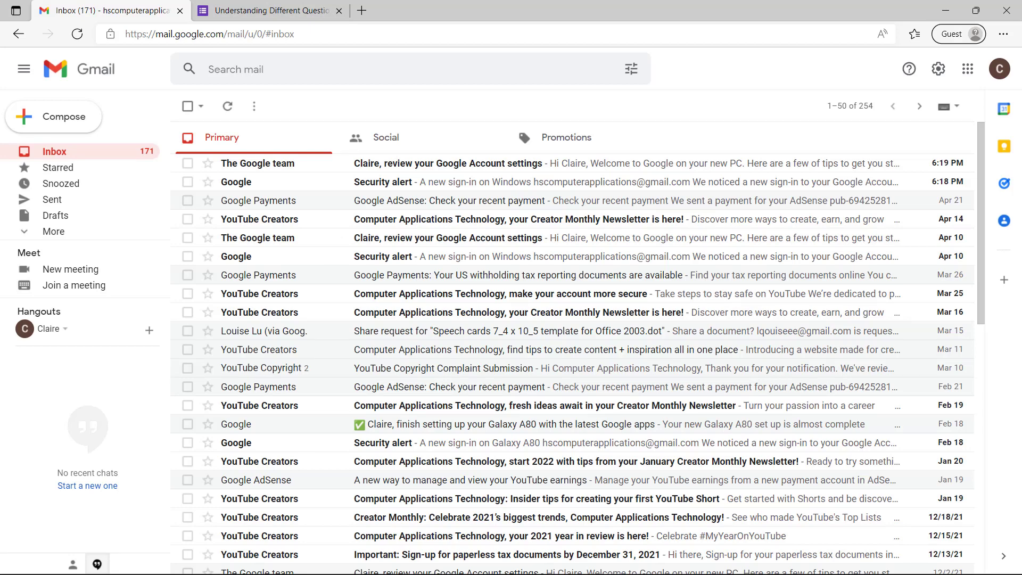
Open the Google apps list from the Gmail inbox
left_click(976, 78)
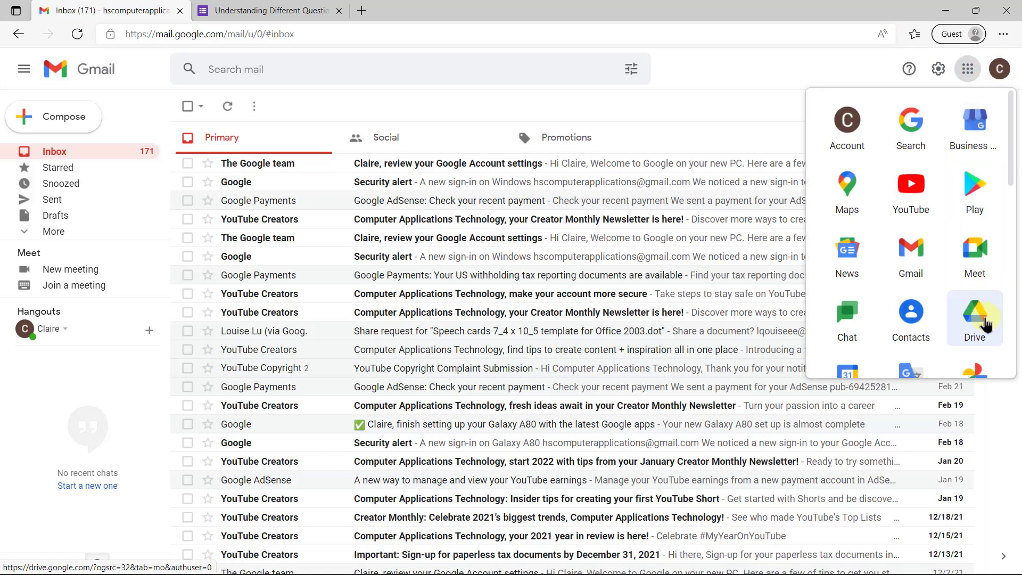
Launch Drive from the apps list and use New to create a blank Google Form
left_click(986, 324)
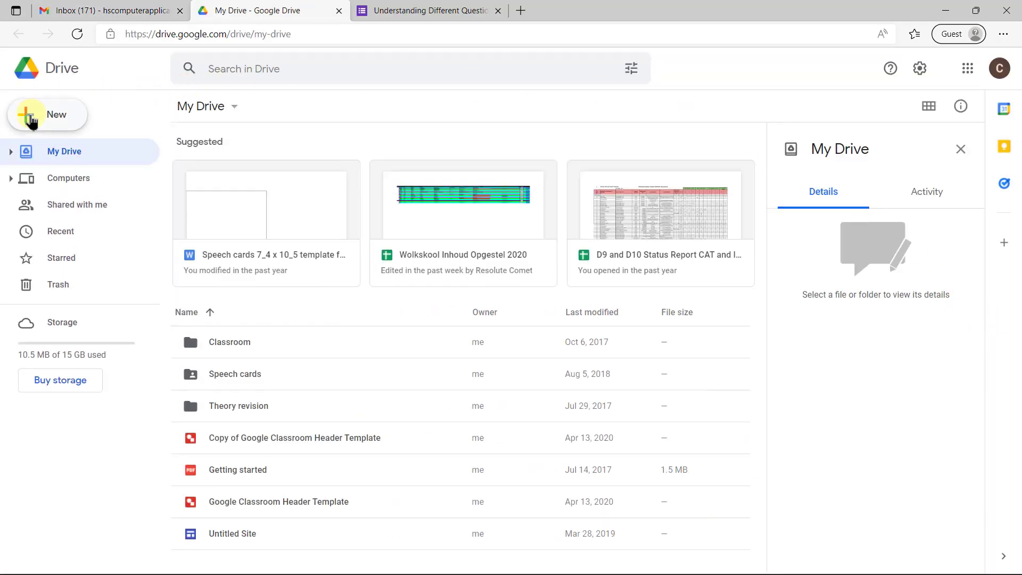
left_click(31, 122)
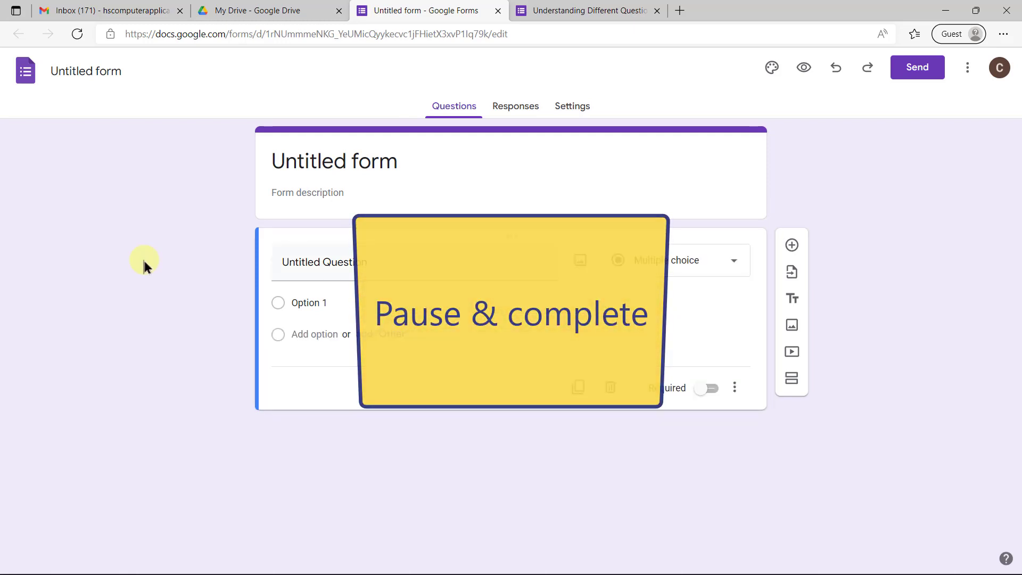
Replace the 'Untitled form' heading with 'Favourite Pets' and sync the file name to match
left_click(402, 163)
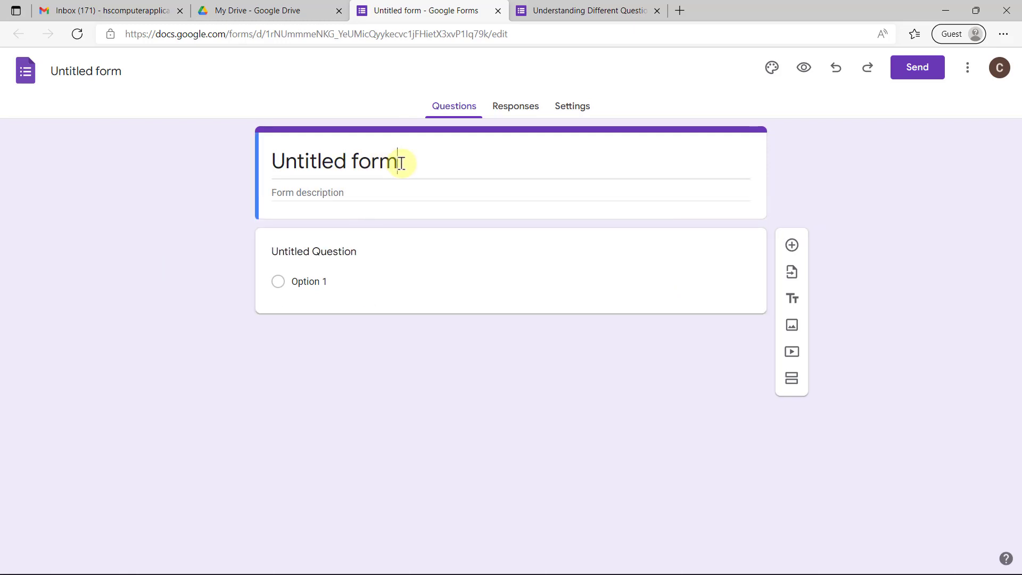
left_click_drag(440, 154, 251, 166)
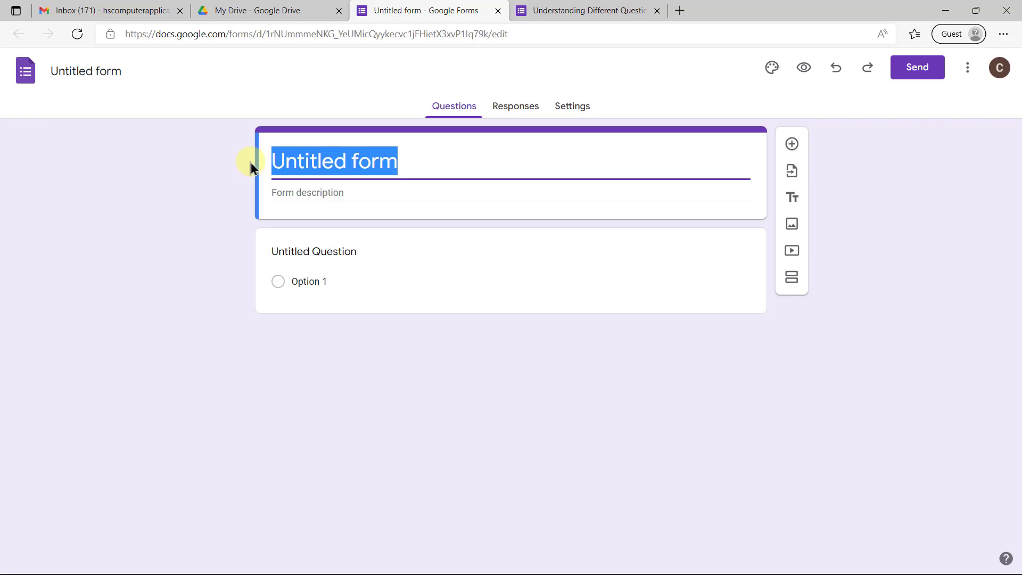
type("Favourite Pets")
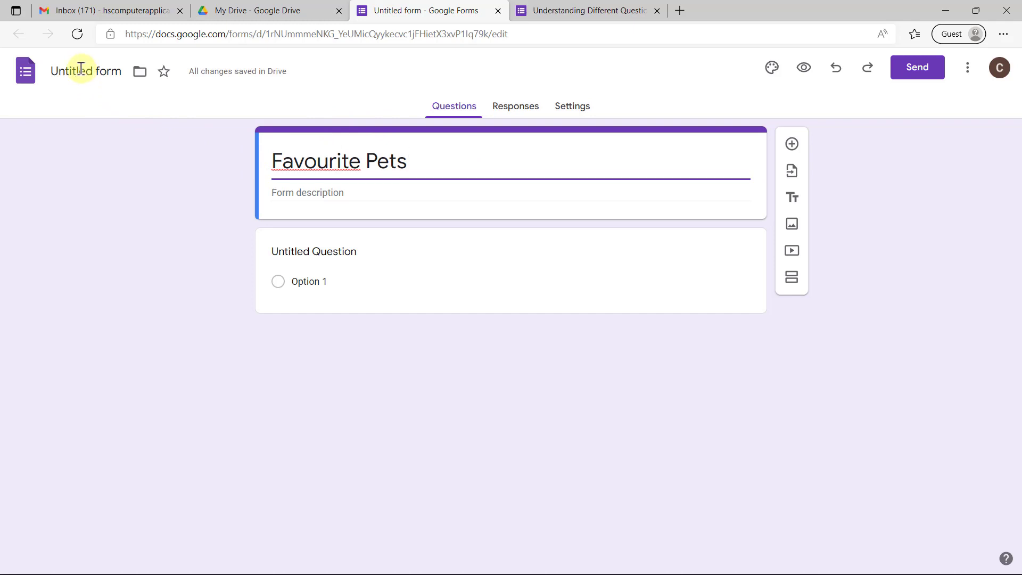
left_click(81, 68)
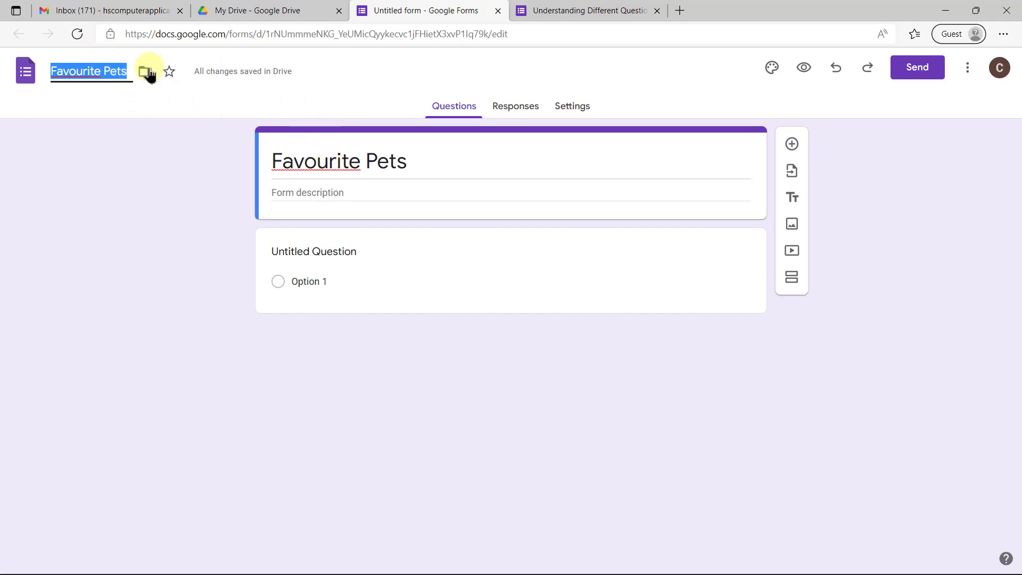
Find Favourite Pets in the My Drive file list and reopen it
left_click(234, 8)
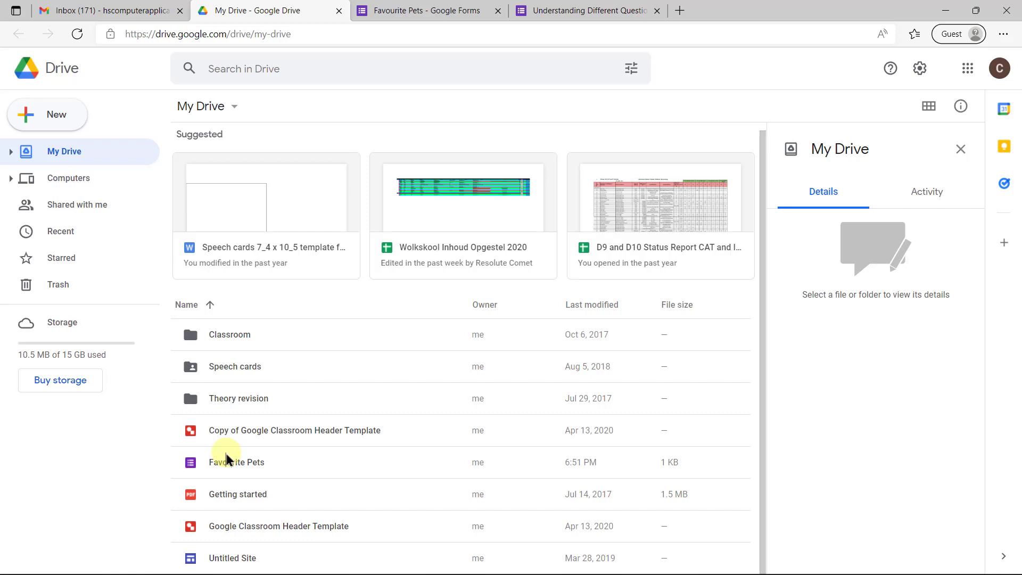
double_click(255, 466)
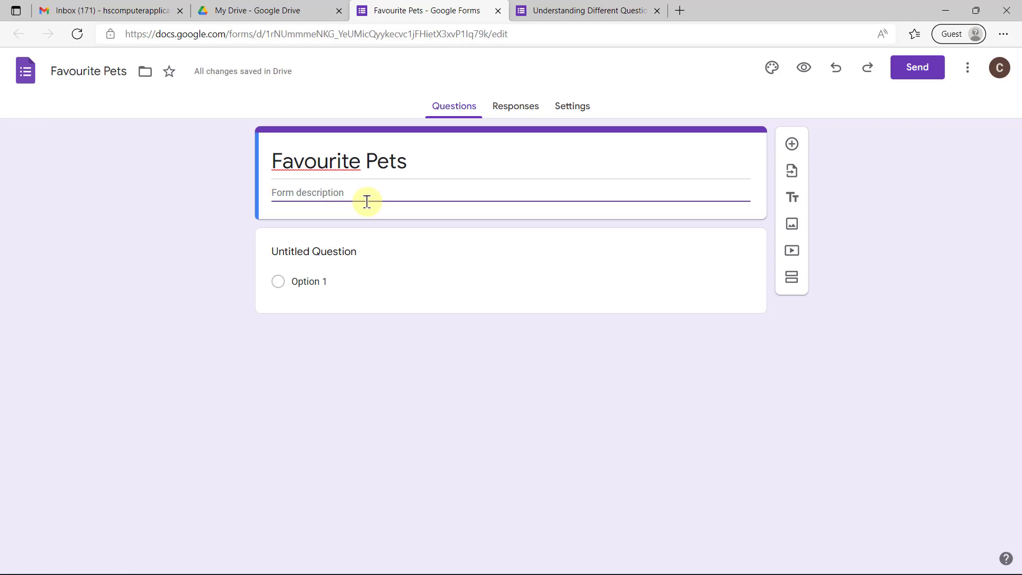
Write a two-line description: the research purpose, then a final-year CAT project note
type("adfasd")
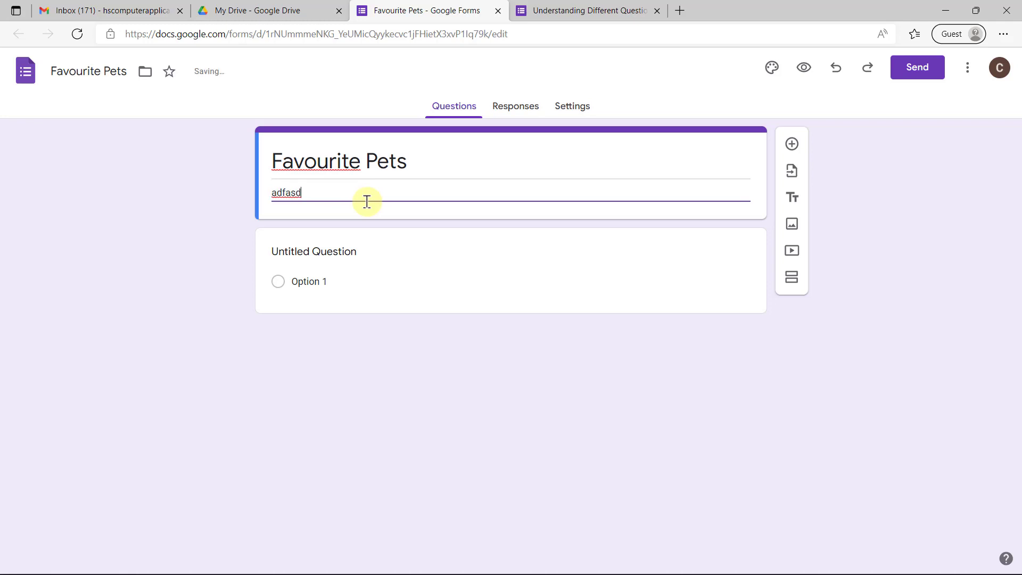
key("shift+Return")
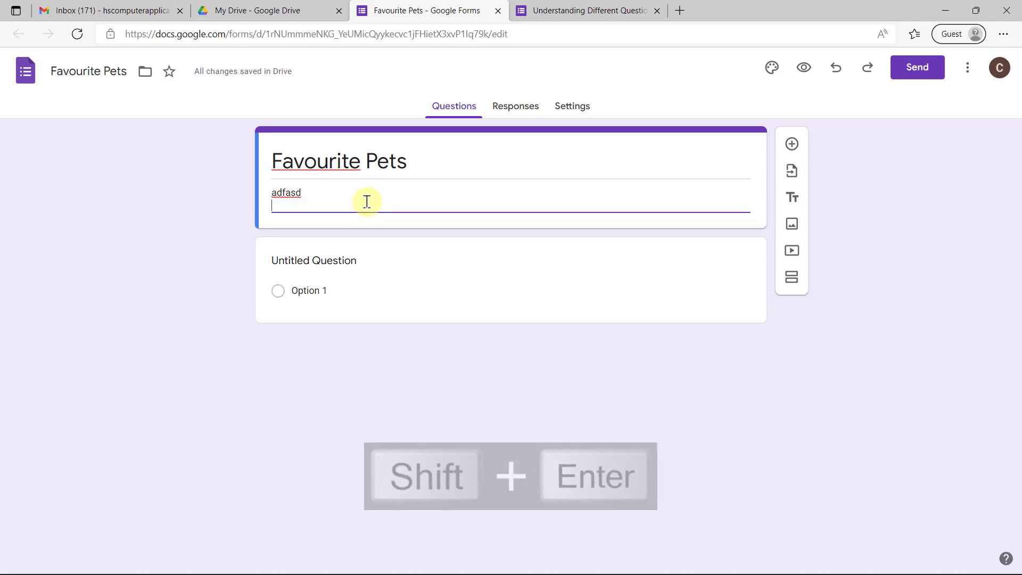
type("adf")
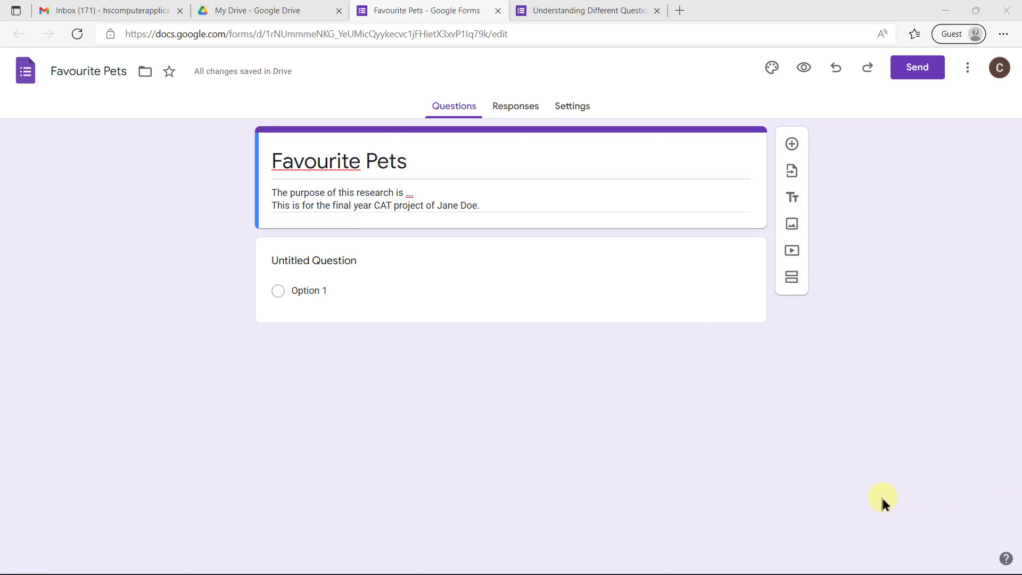
Set the confirmation message to 'Thank you for taking part in this research.' and hide the submit-another link
left_click(573, 107)
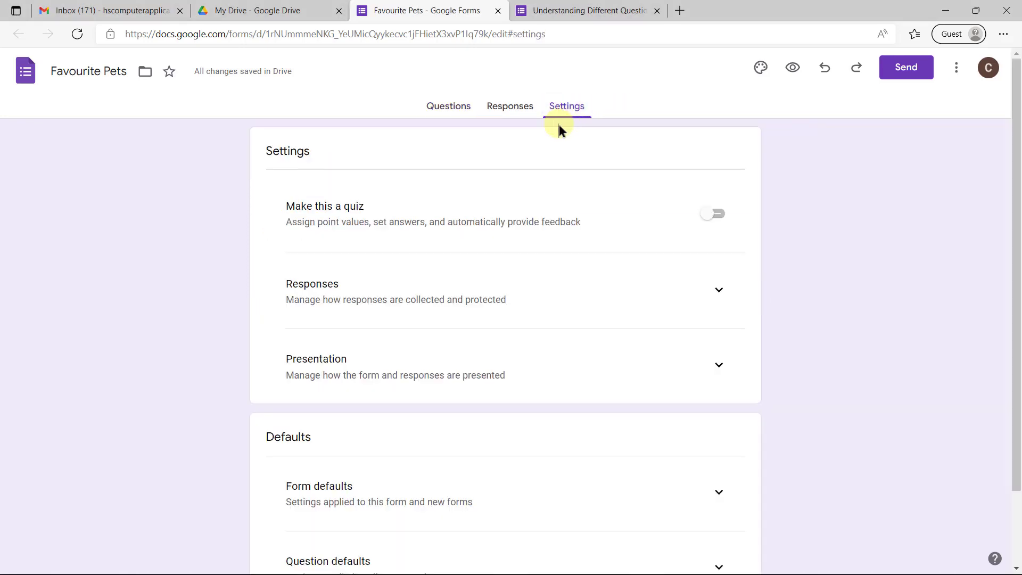
left_click(711, 296)
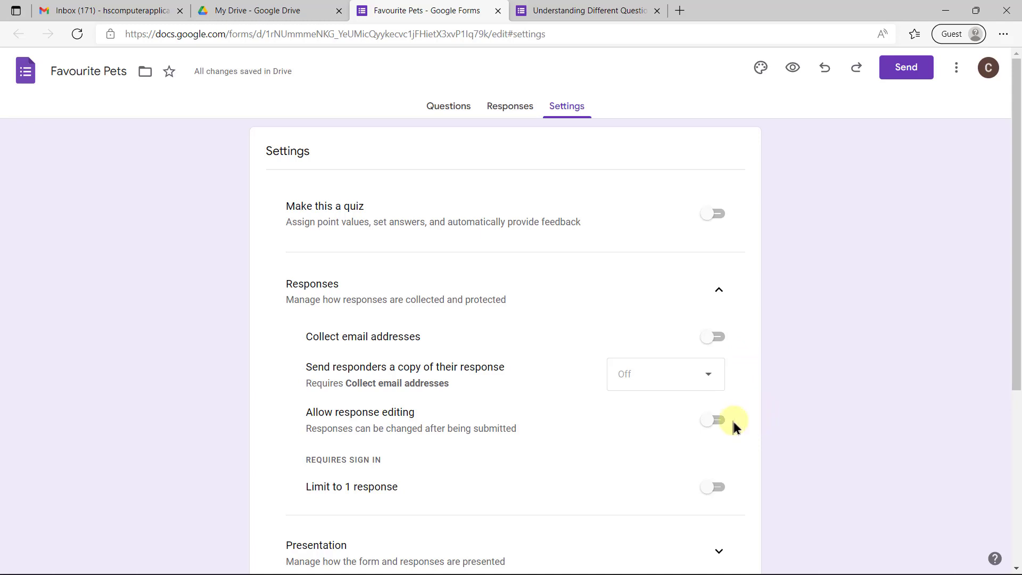
scroll(732, 420, "down", 2)
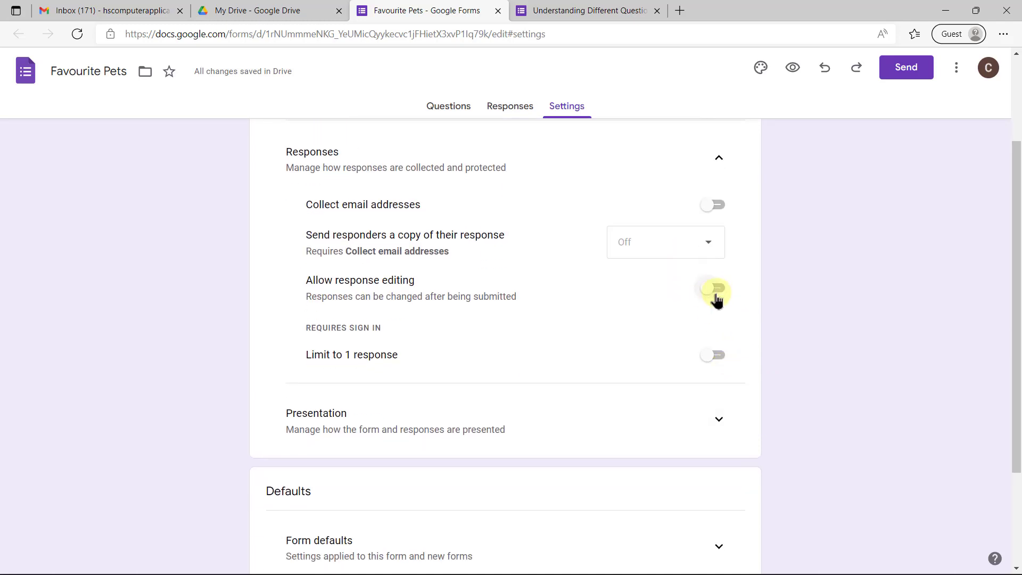
left_click(719, 419)
left_click(719, 419)
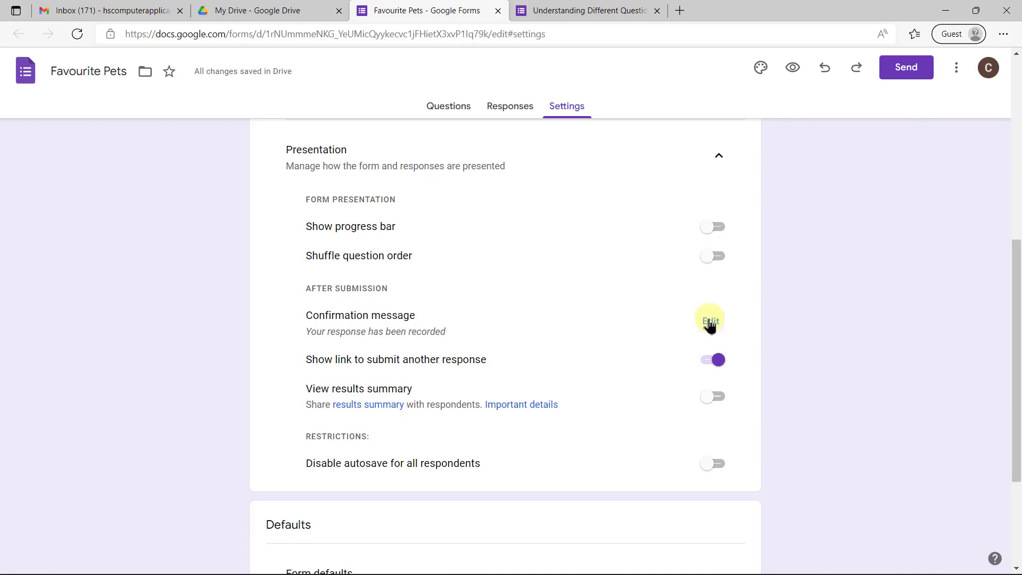
left_click(711, 322)
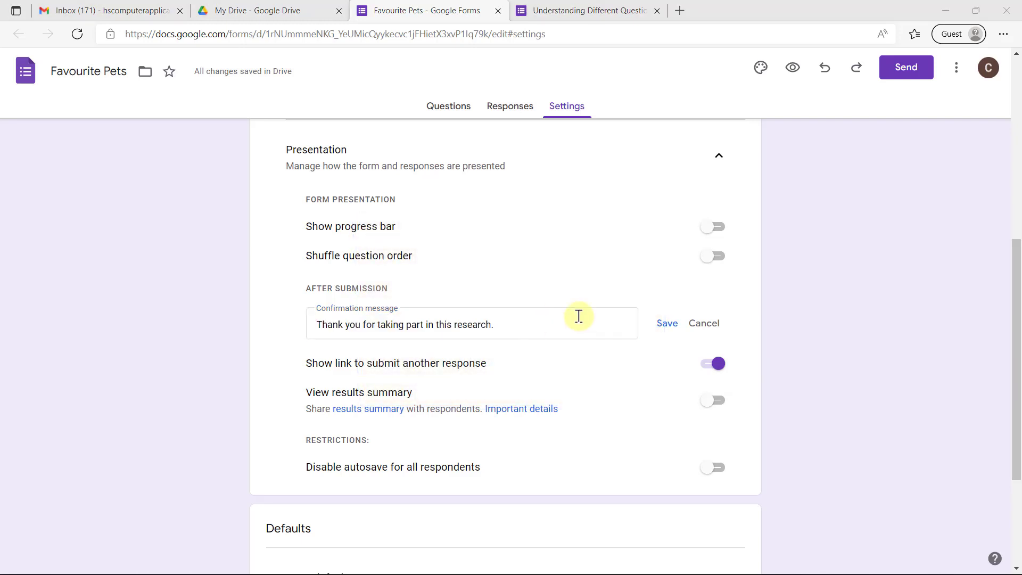
left_click(708, 364)
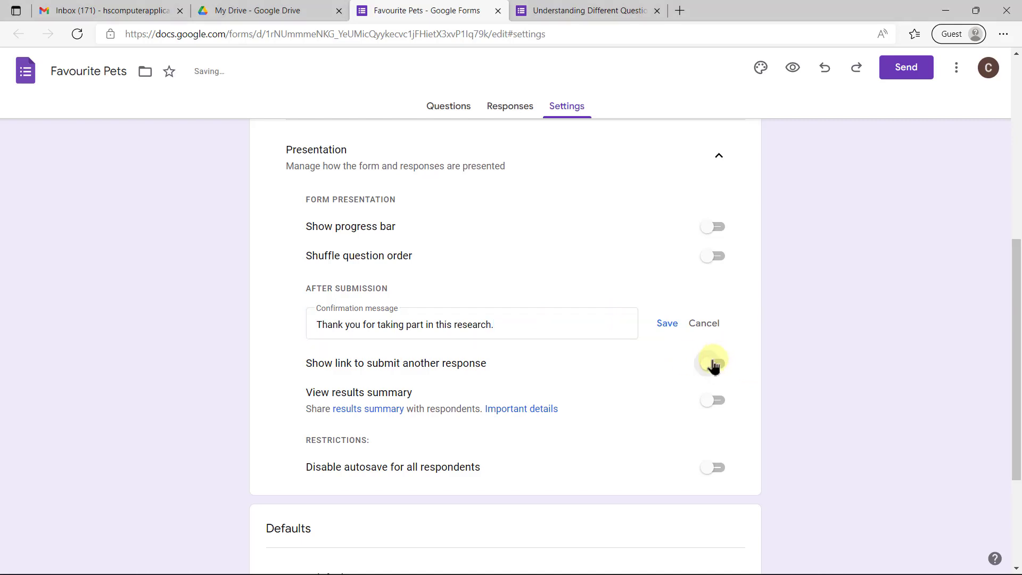
Make new questions required by default under Question defaults
scroll(788, 366, "down", 3)
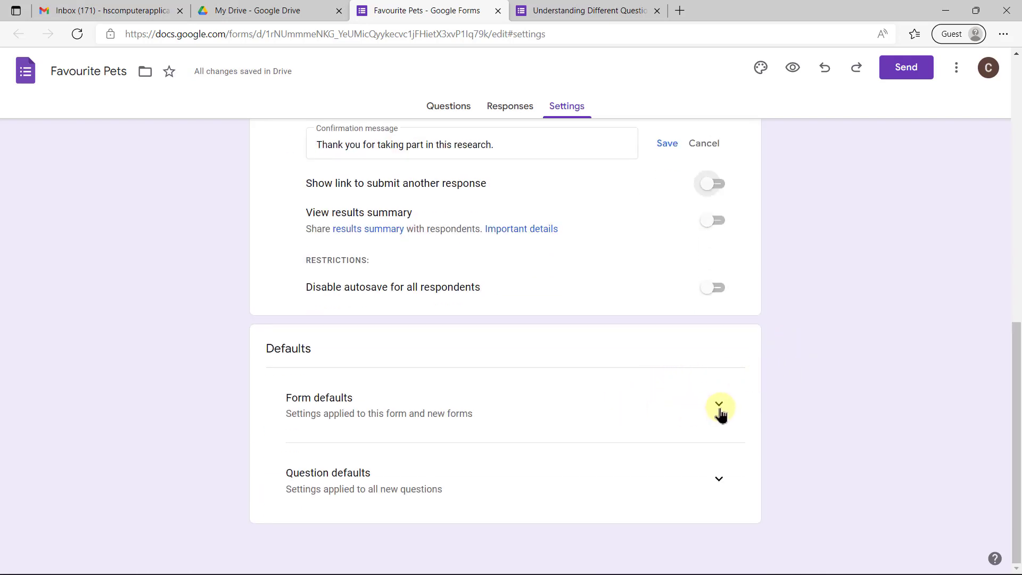
left_click(720, 479)
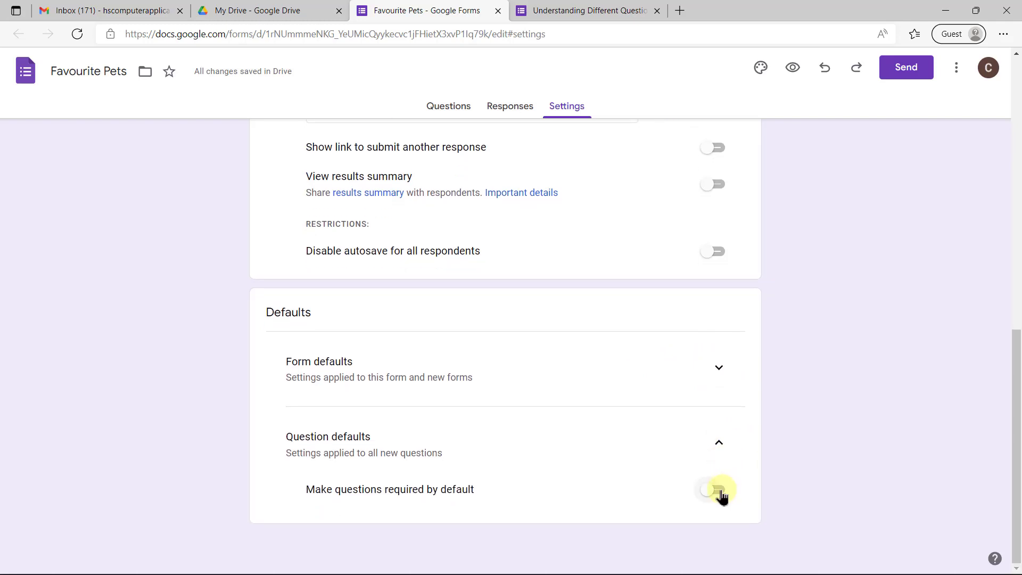
left_click(721, 492)
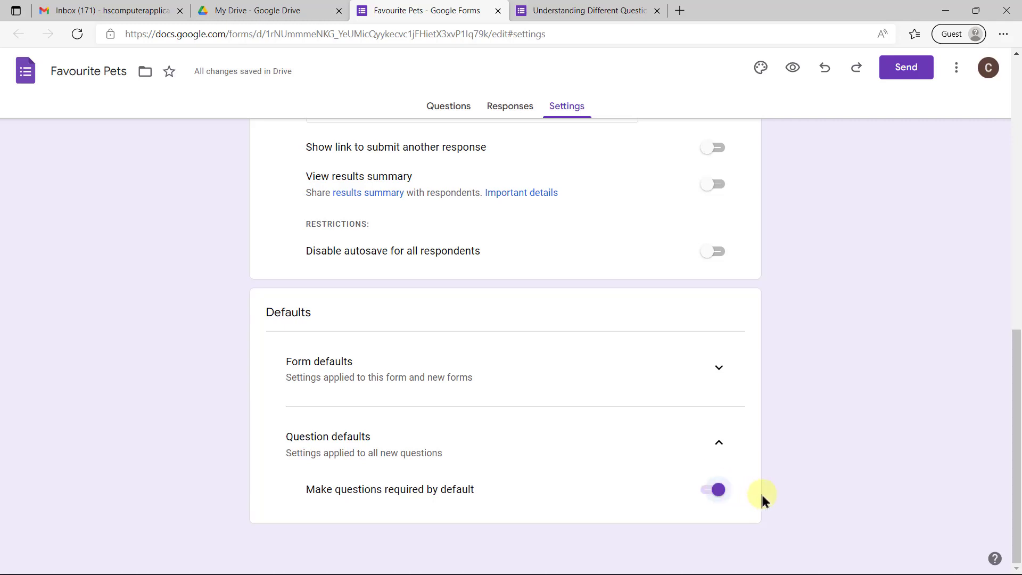
Insert a title block above Untitled Question and name it 'About you'
left_click(455, 108)
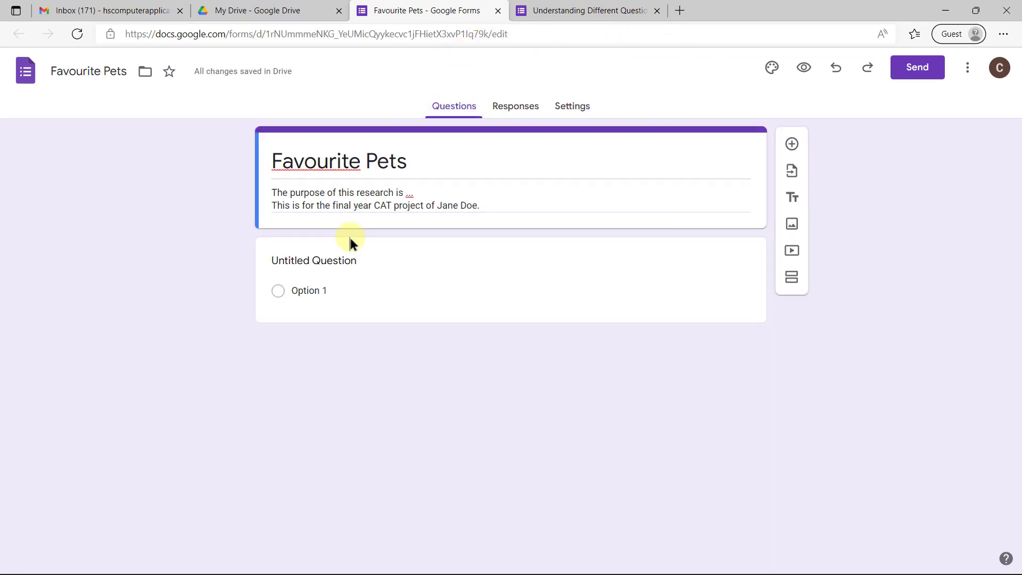
left_click(349, 259)
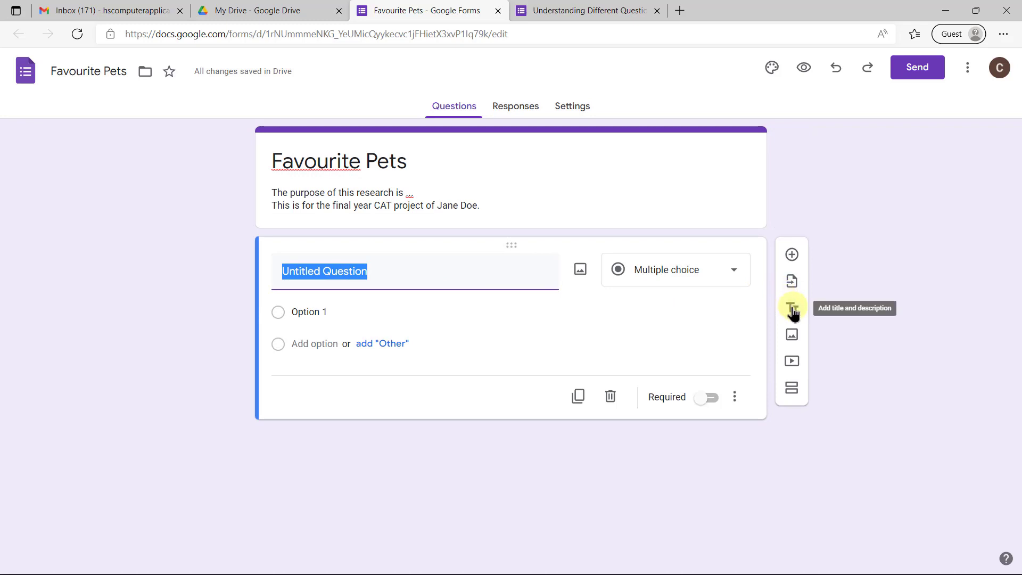
left_click(794, 310)
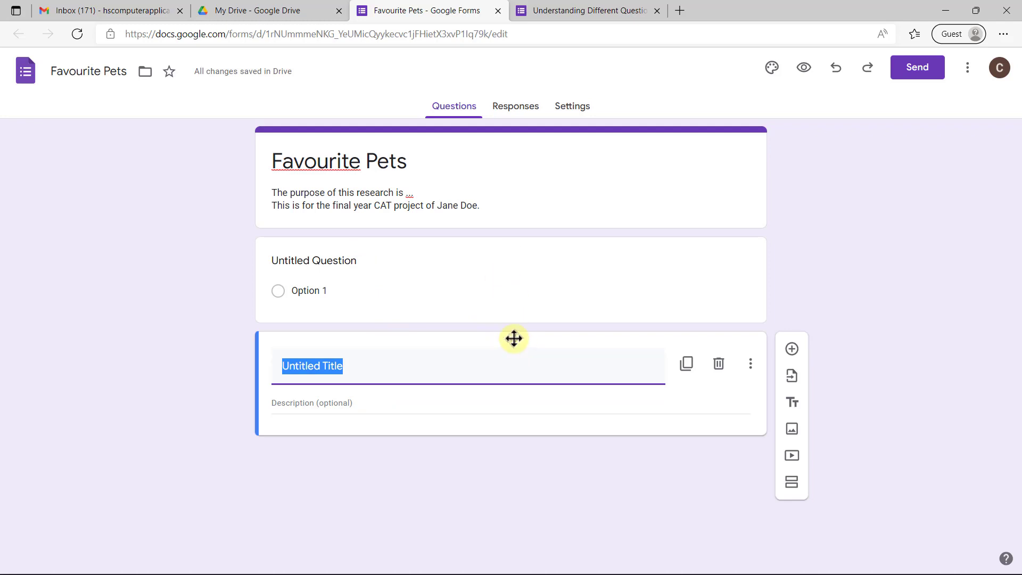
left_click_drag(514, 339, 505, 239)
left_click_drag(388, 265, 269, 273)
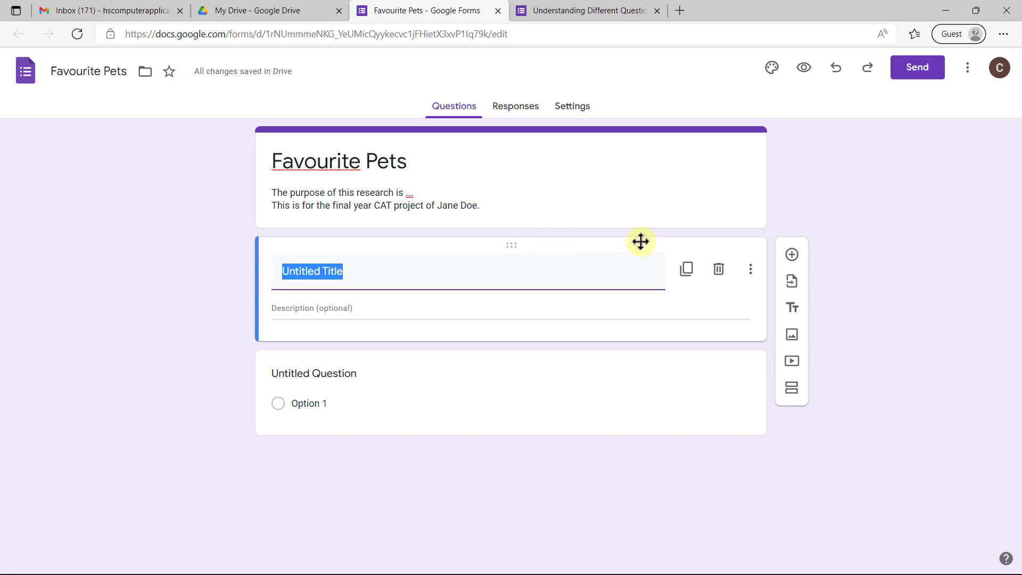
type("About you")
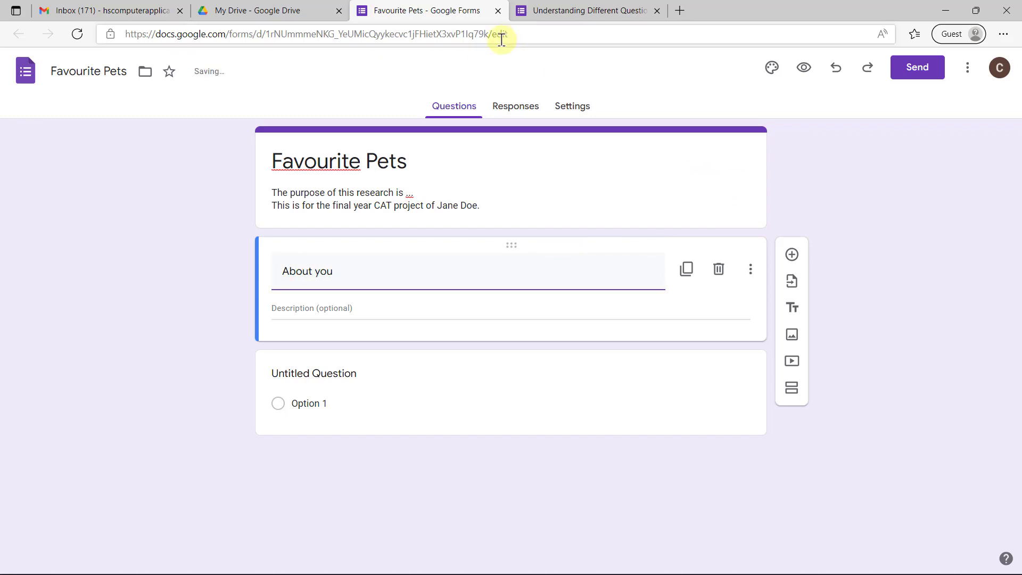
Select the About you section's description field
left_click(312, 306)
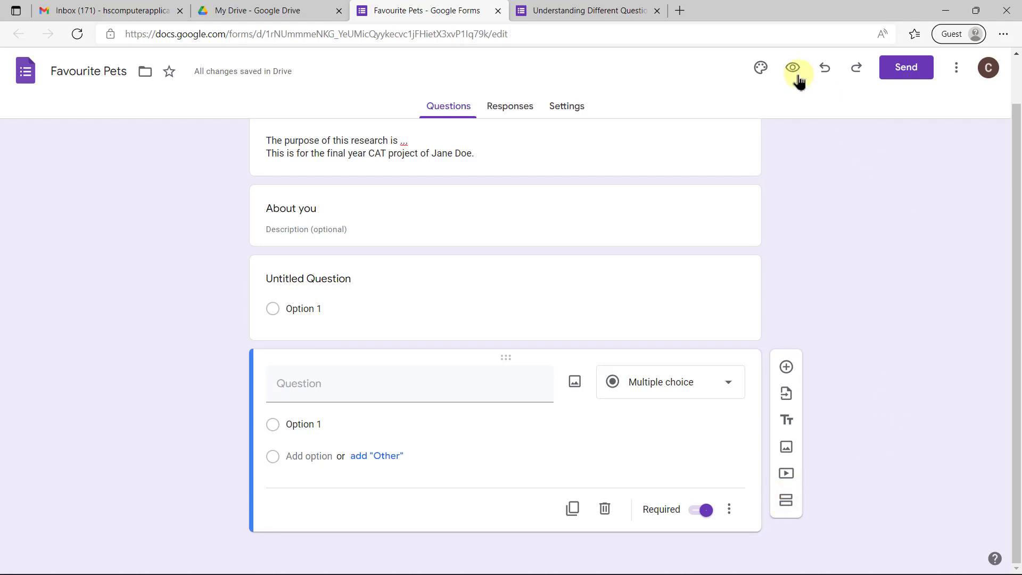
Set the theme colour to blue-grey and darken the background colour
left_click(761, 68)
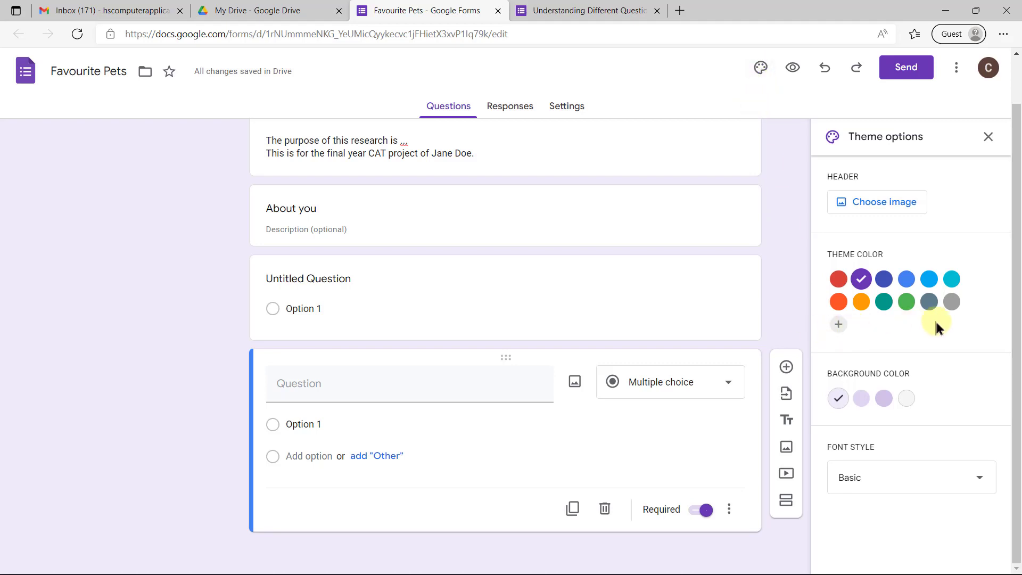
left_click(930, 302)
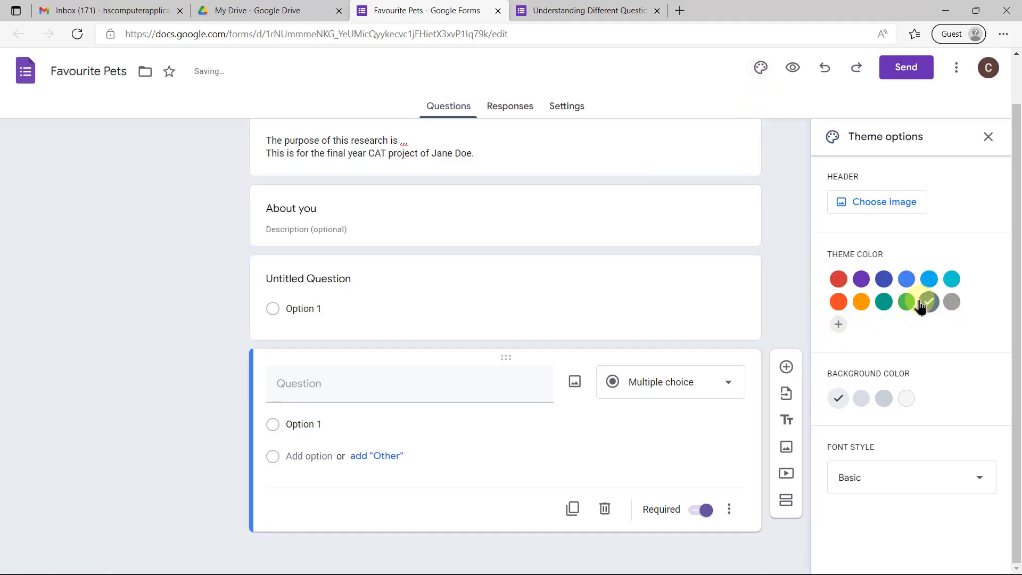
left_click(859, 399)
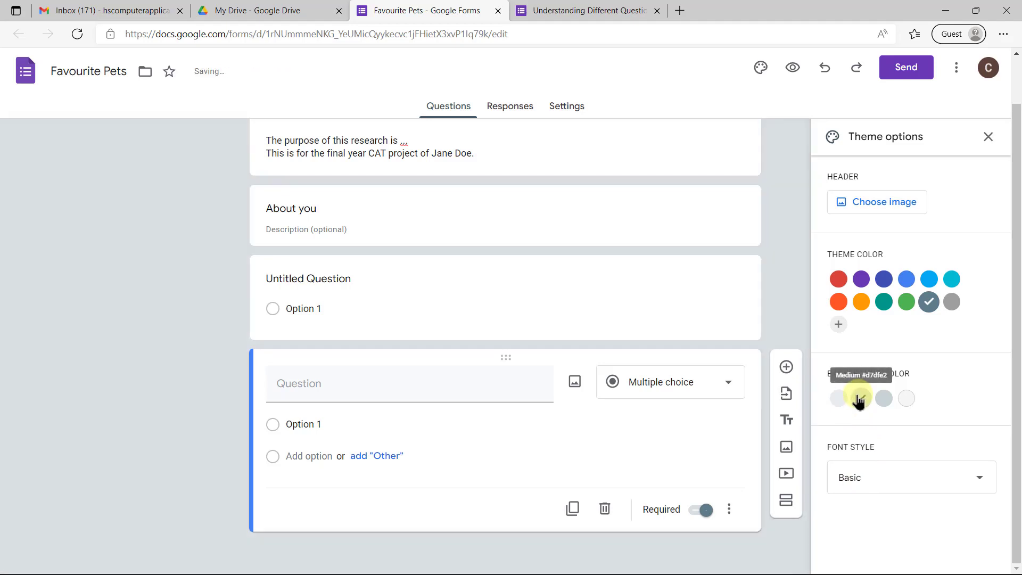
Apply the Formal font style, then switch the form back to Basic
left_click(867, 485)
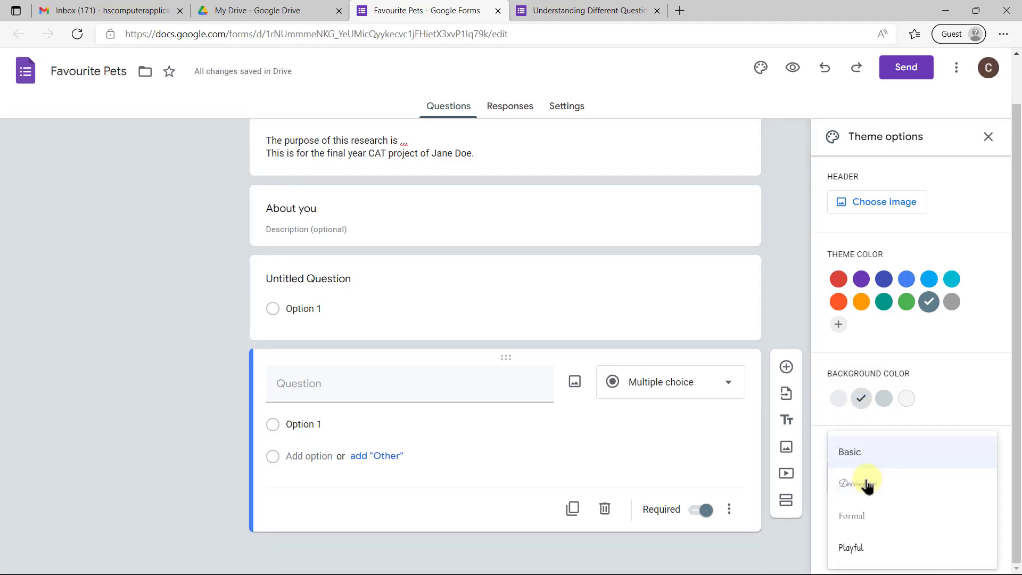
left_click(860, 516)
left_click(309, 424)
left_click(322, 310)
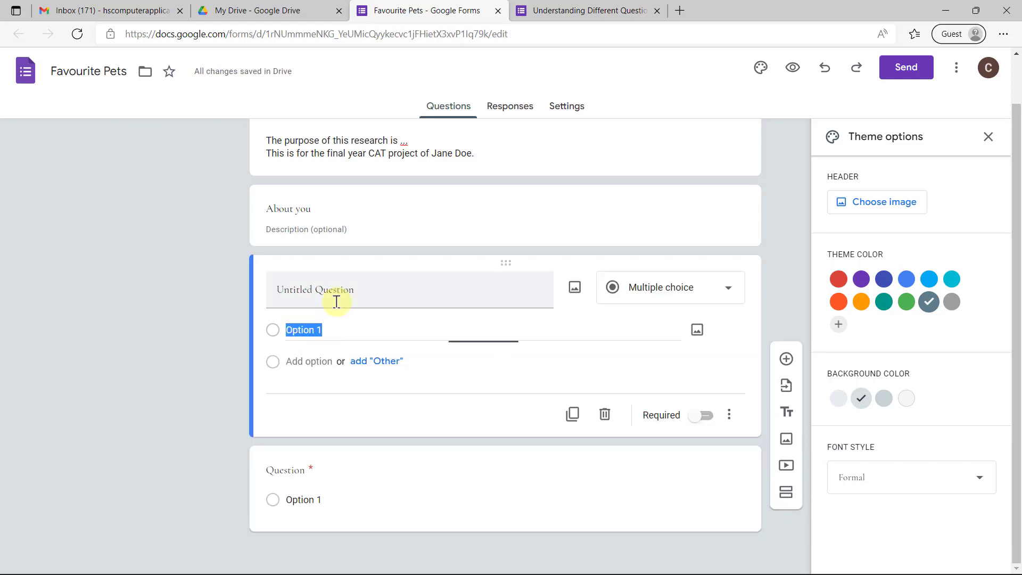
left_click(326, 496)
left_click(896, 479)
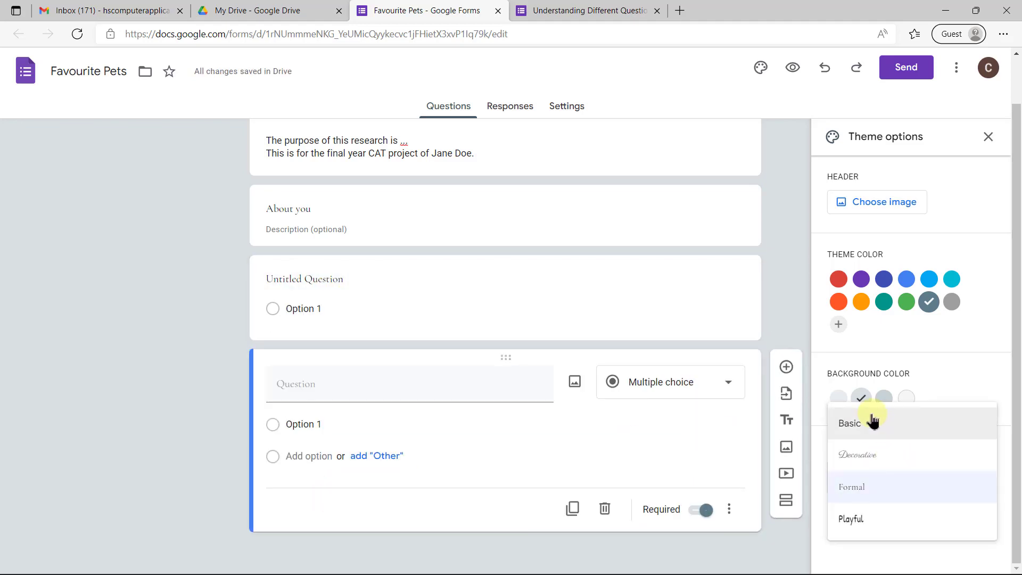
left_click(869, 426)
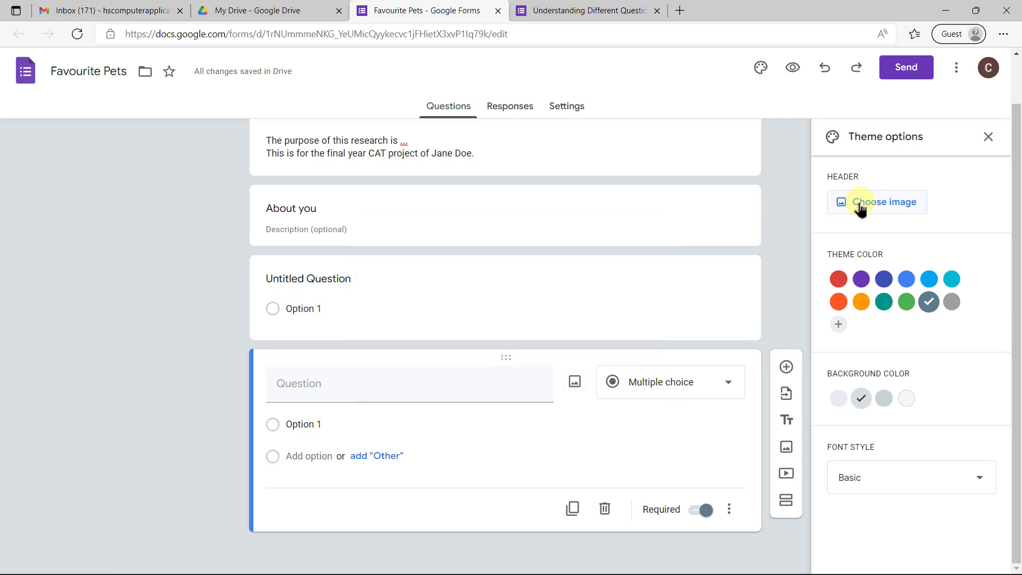
Preview Favourite Pets as a respondent, then close the preview tab with Ctrl+W
left_click(792, 69)
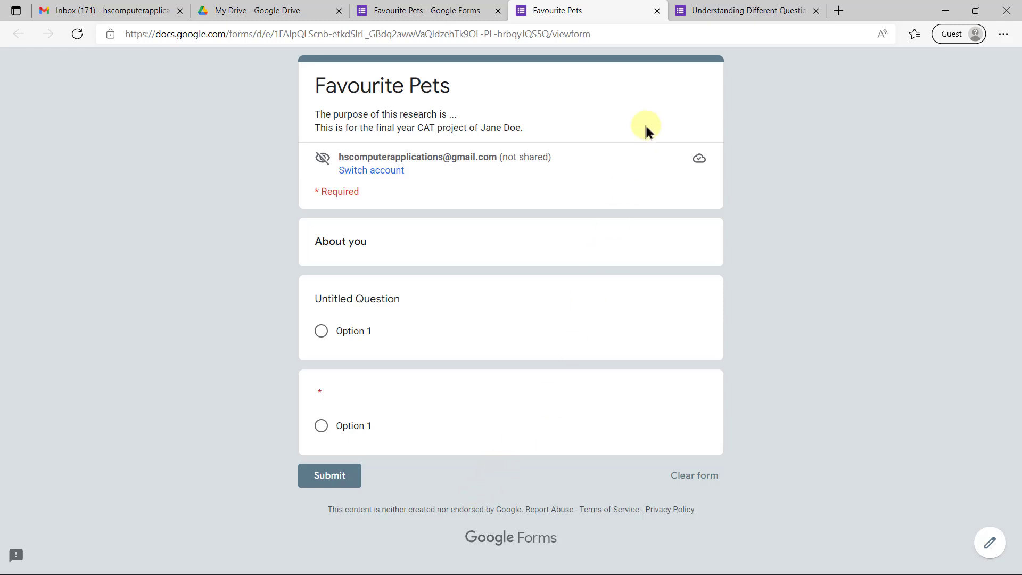
key("ctrl+w")
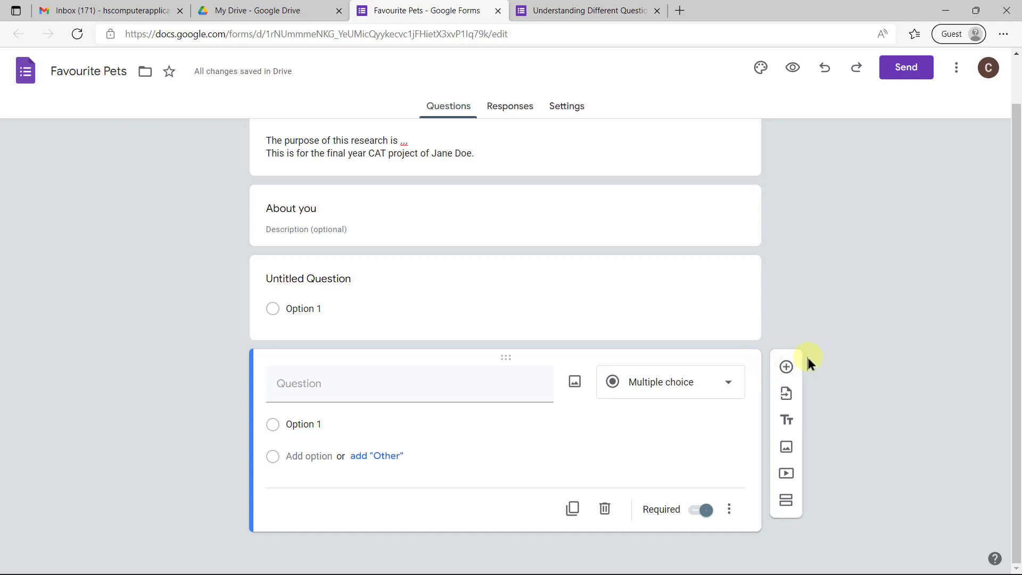
Look over the question-type list and close it unchanged, with the editor beside the example form
left_click(712, 381)
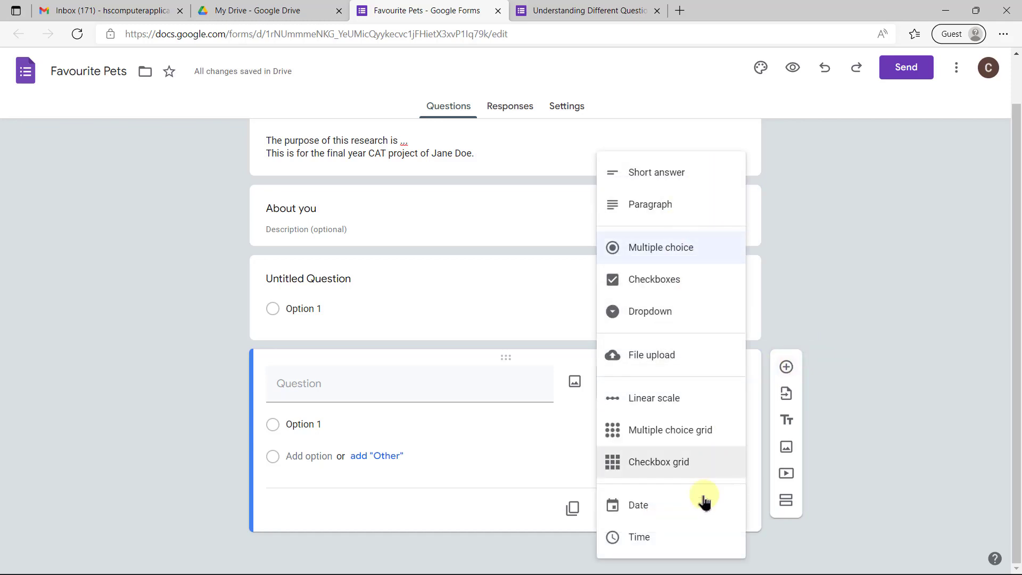
left_click(817, 302)
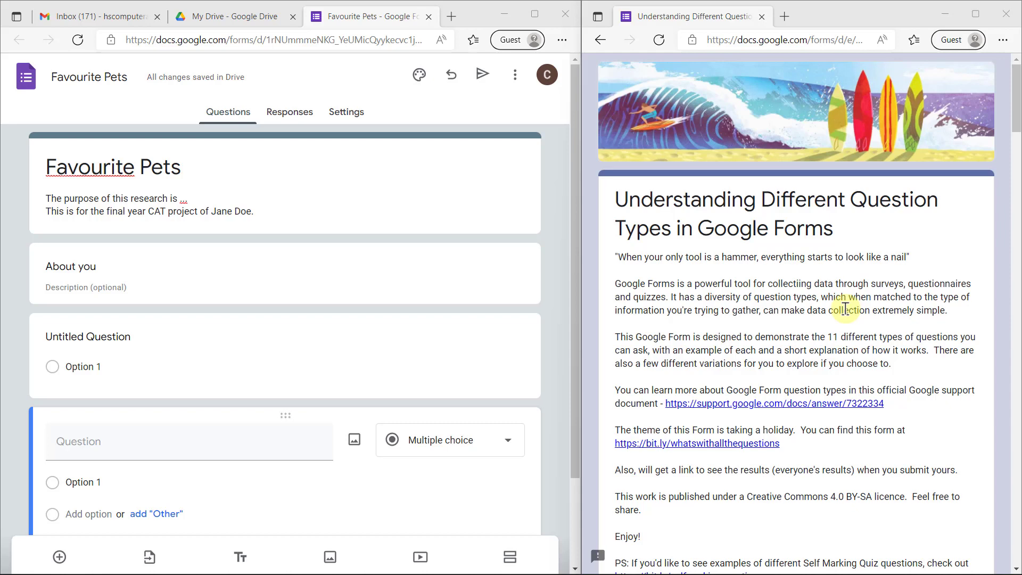
scroll(845, 310, "down", 3)
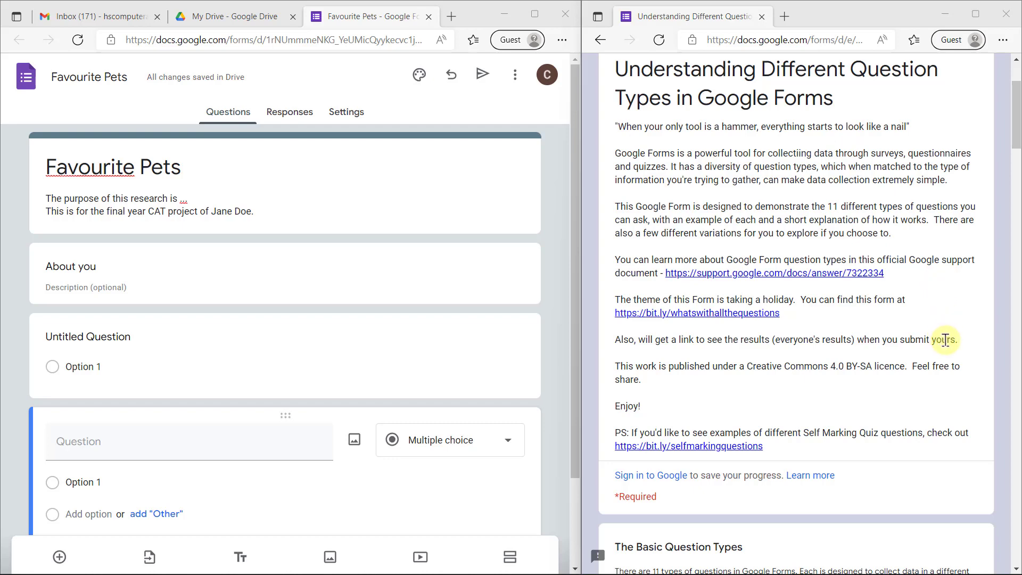
scroll(944, 339, "down", 9)
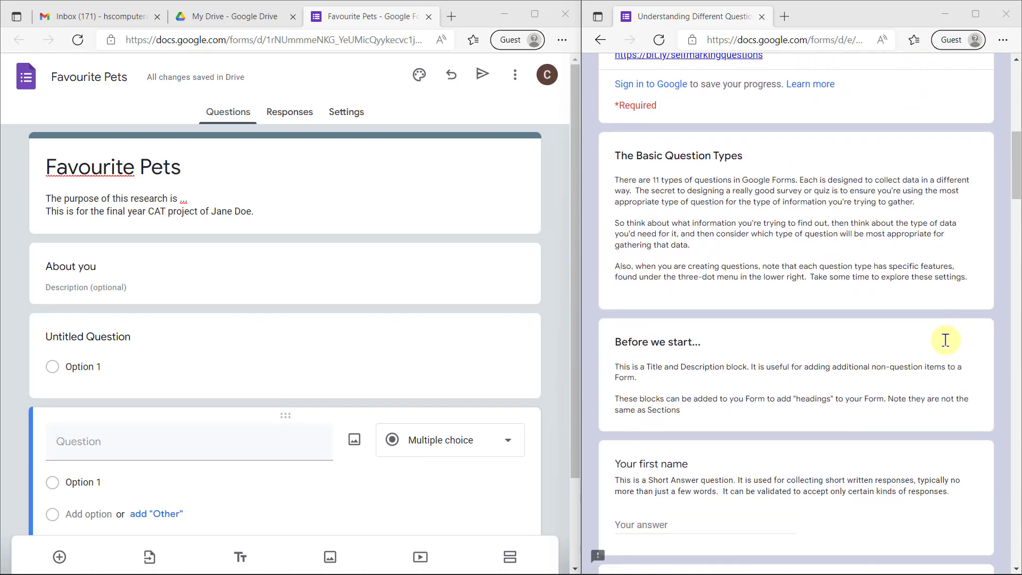
scroll(945, 340, "up", 6)
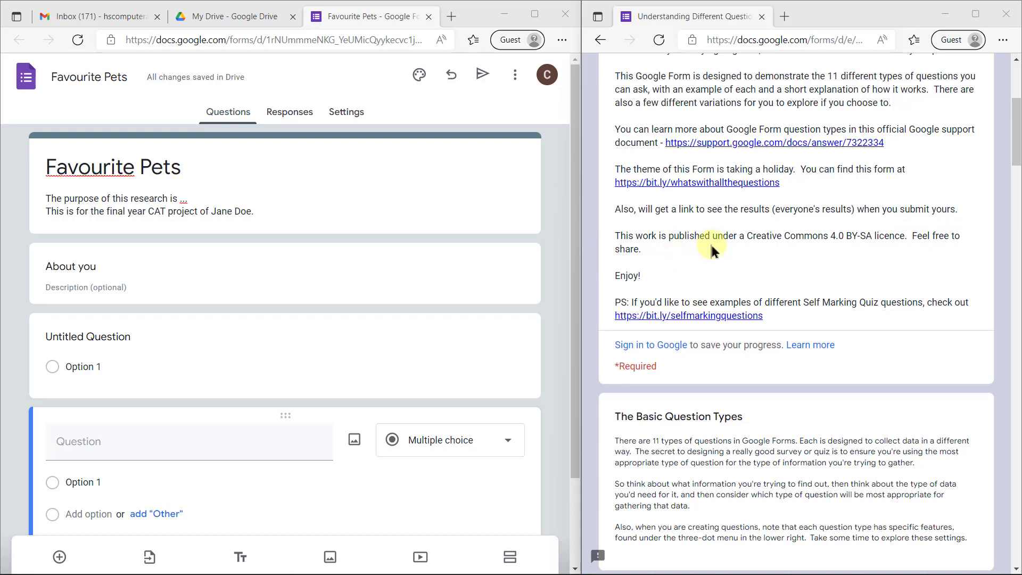
scroll(714, 241, "down", 5)
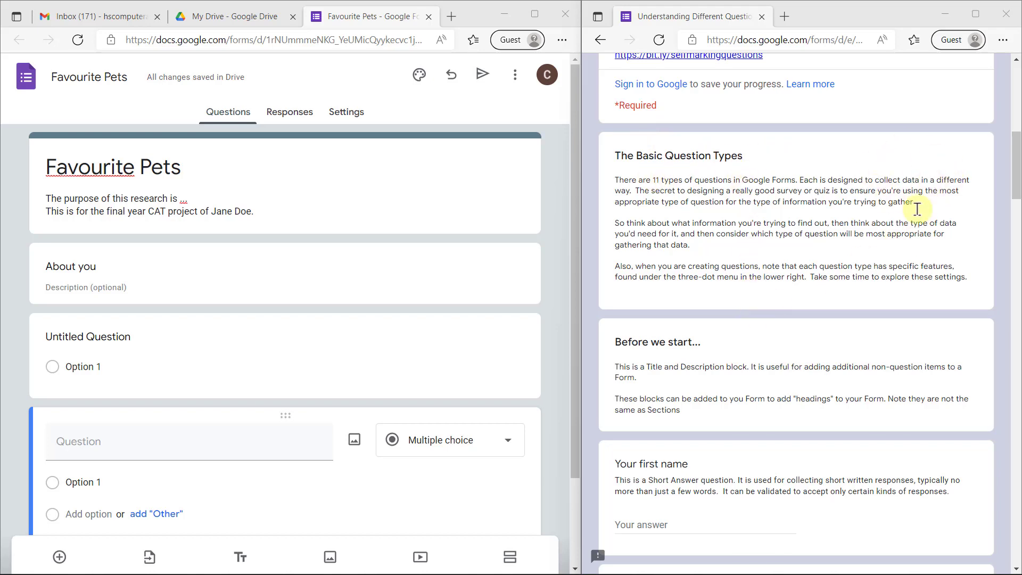
scroll(693, 391, "down", 2)
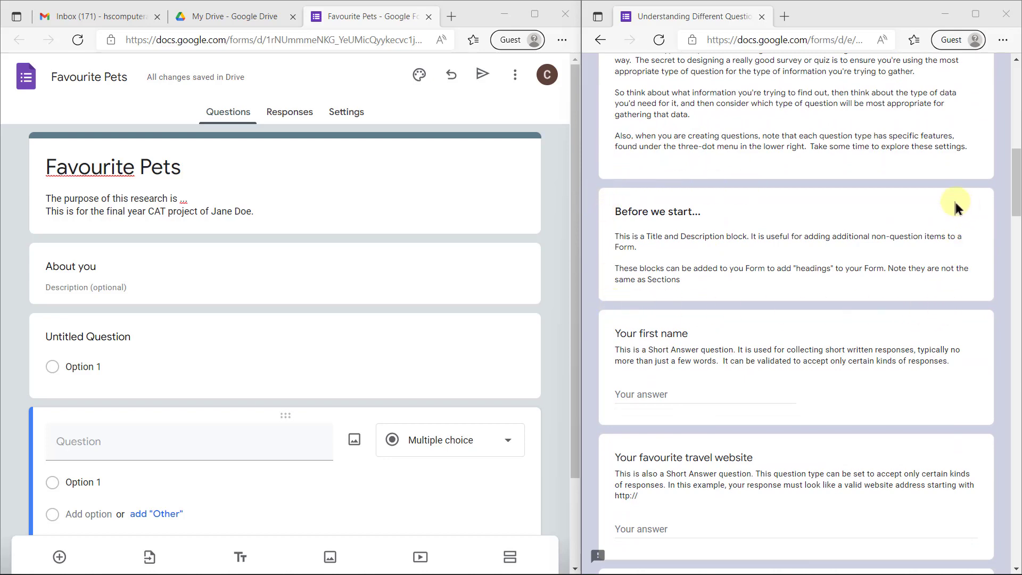
scroll(727, 279, "up", 2)
scroll(727, 279, "up", 10)
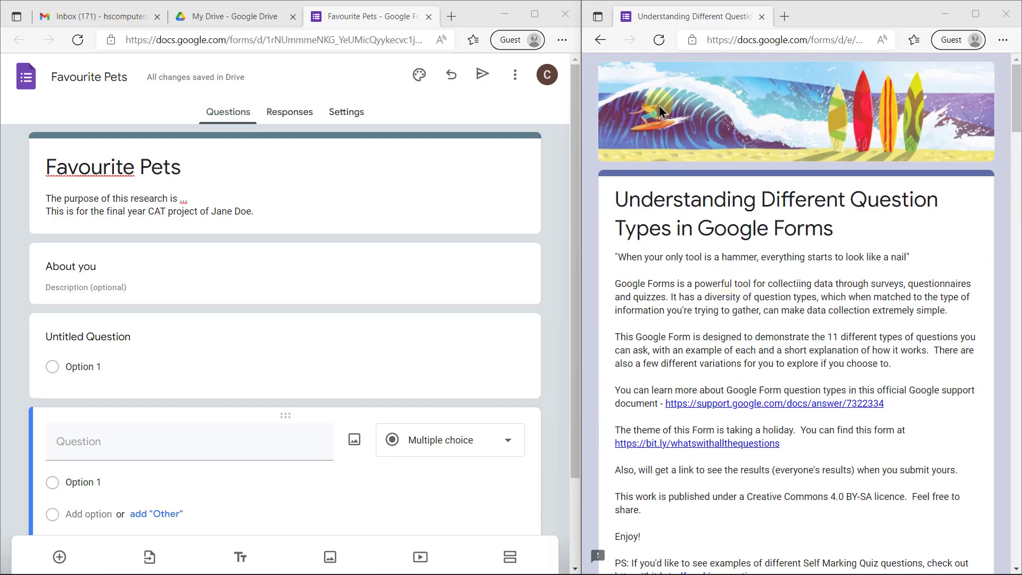
scroll(770, 374, "down", 15)
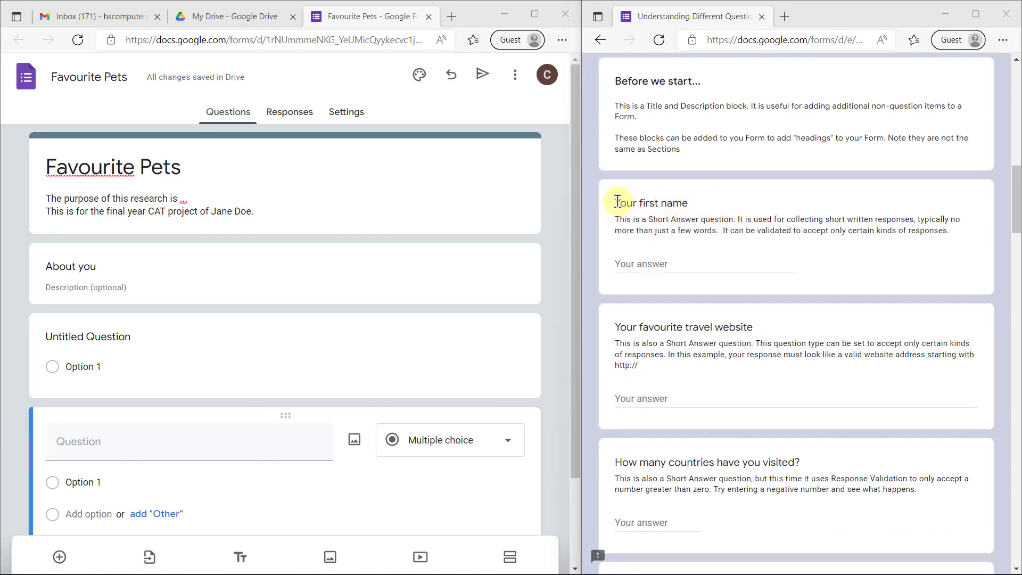
Copy 'Your first name' from the example form into the first question's title
left_click_drag(621, 203, 689, 203)
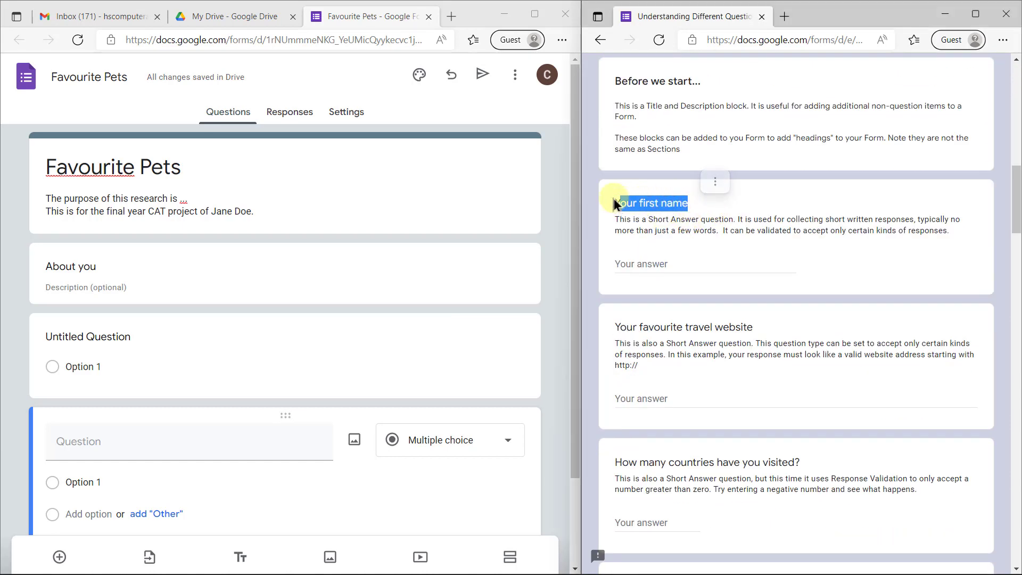
left_click_drag(613, 202, 694, 202)
key("ctrl+c")
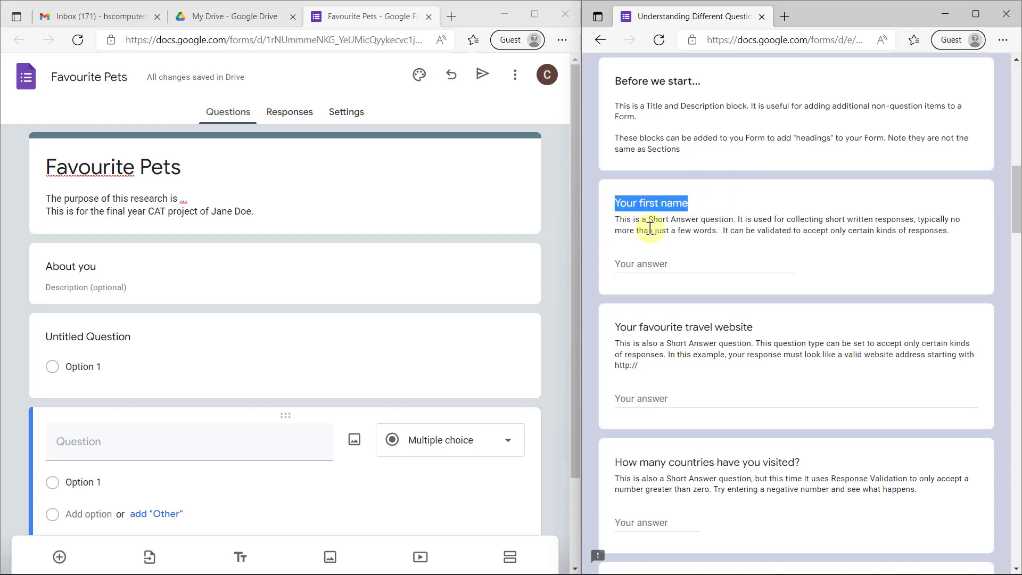
left_click(121, 332)
key("ctrl+v")
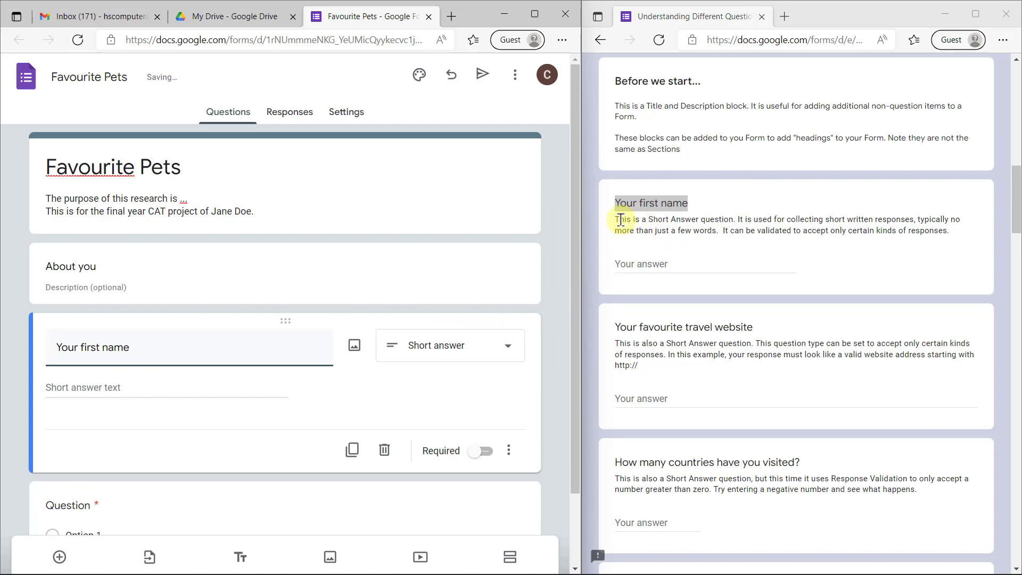
Keep the question as Short answer and select the example's Short Answer explanation
left_click(460, 352)
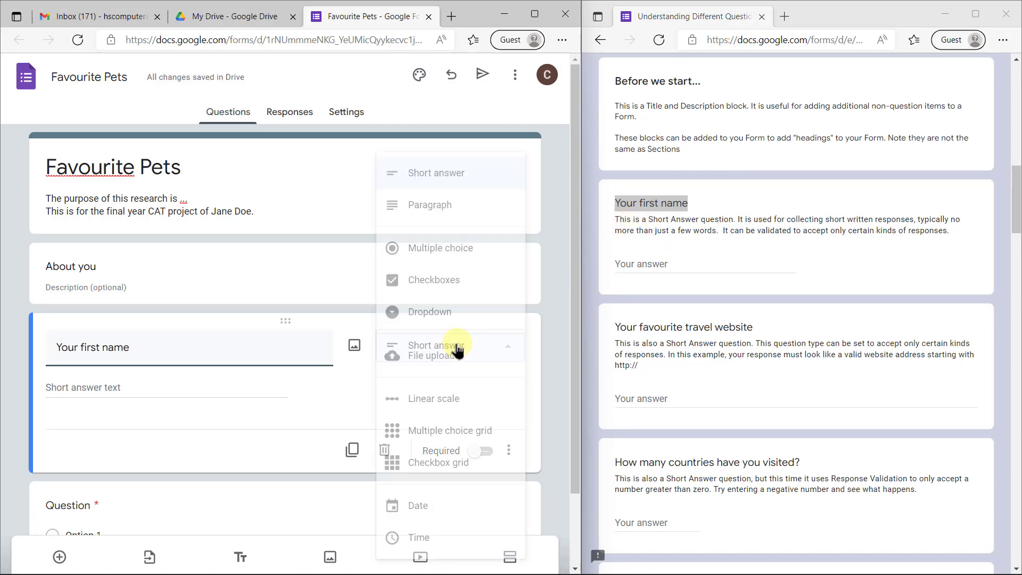
left_click(446, 177)
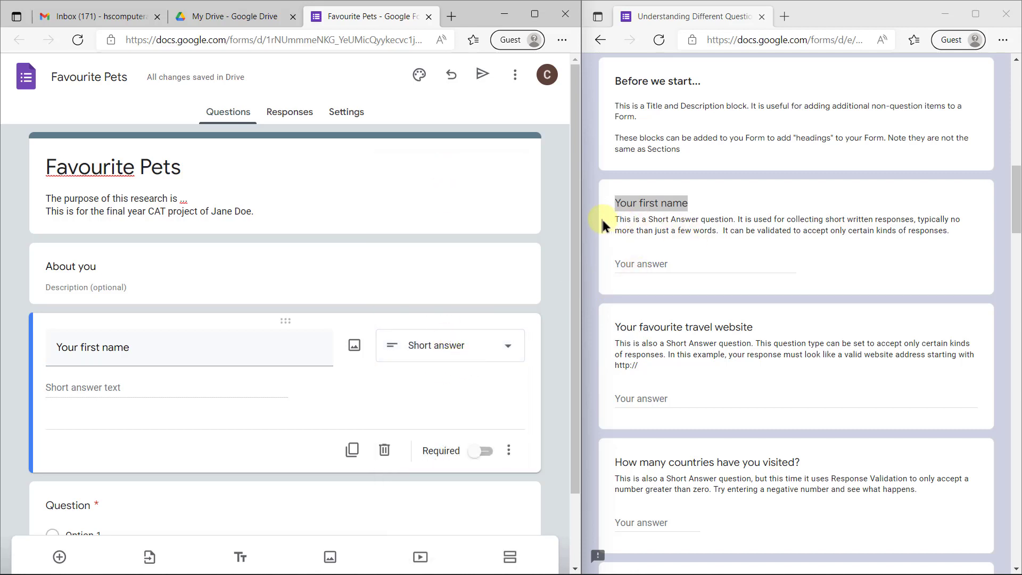
left_click_drag(614, 219, 694, 220)
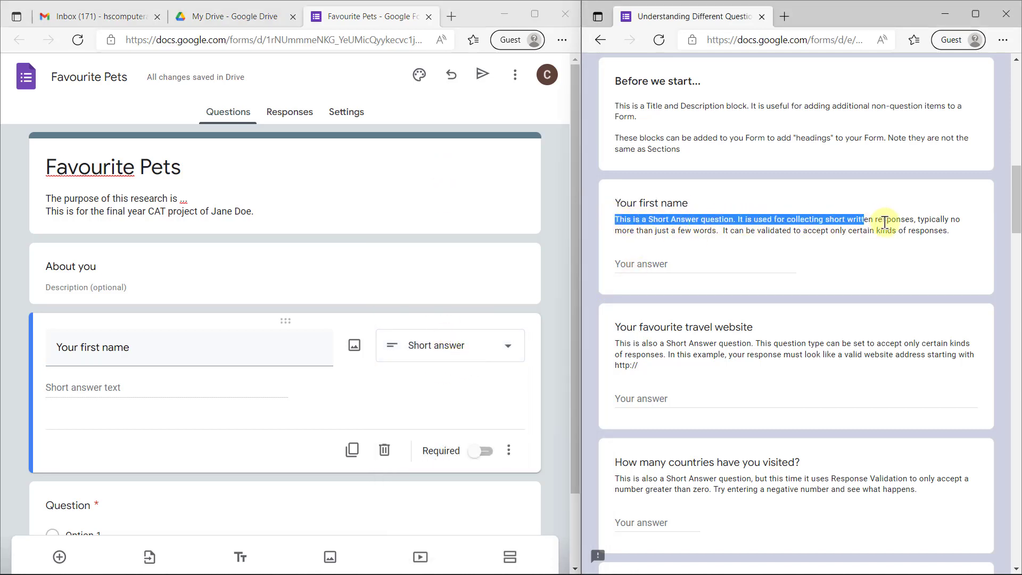
left_click_drag(903, 223, 954, 229)
key("ctrl+c")
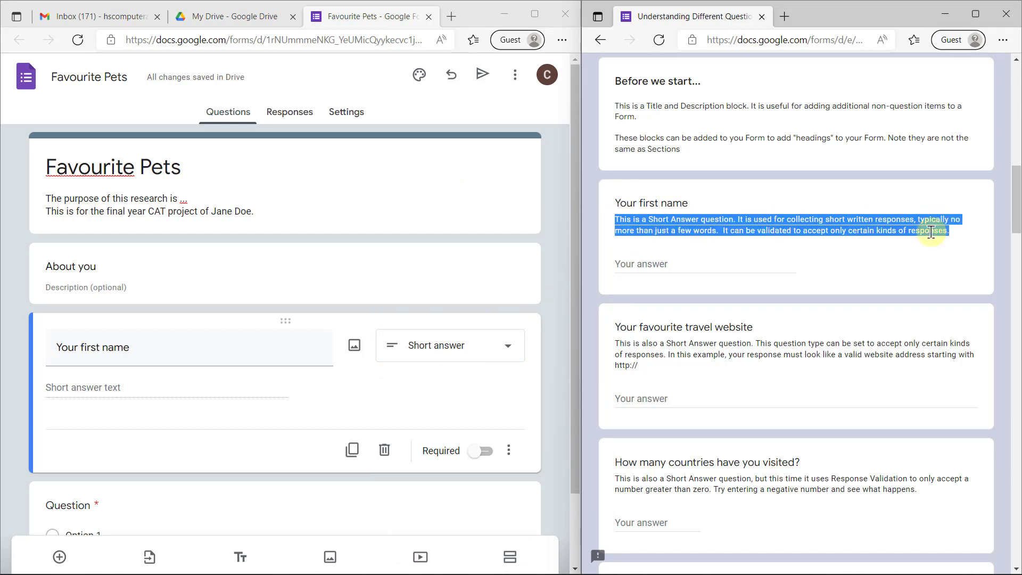
Add a description to 'Your first name' and paste in the example's Short Answer explanation
left_click(510, 457)
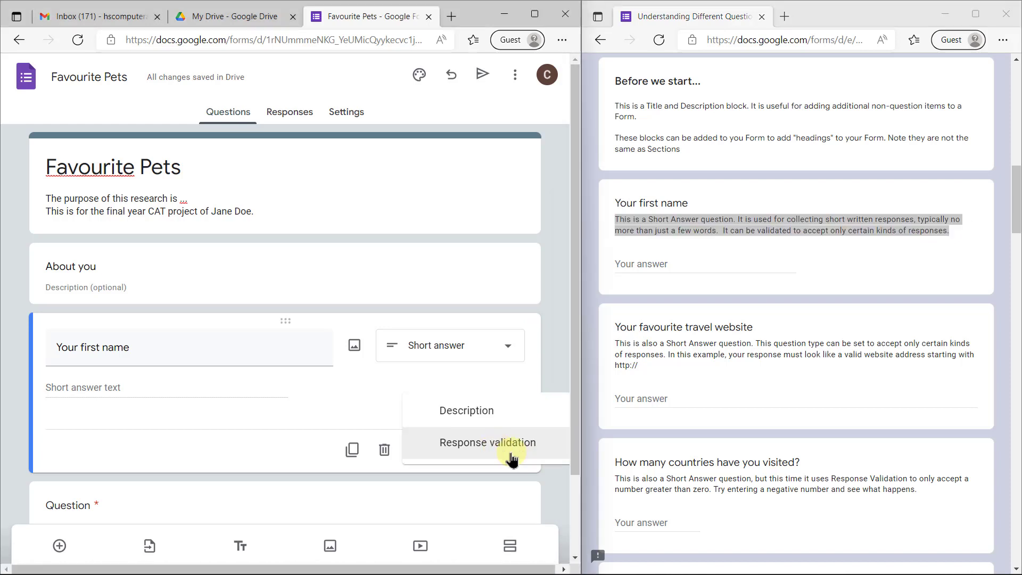
left_click(476, 415)
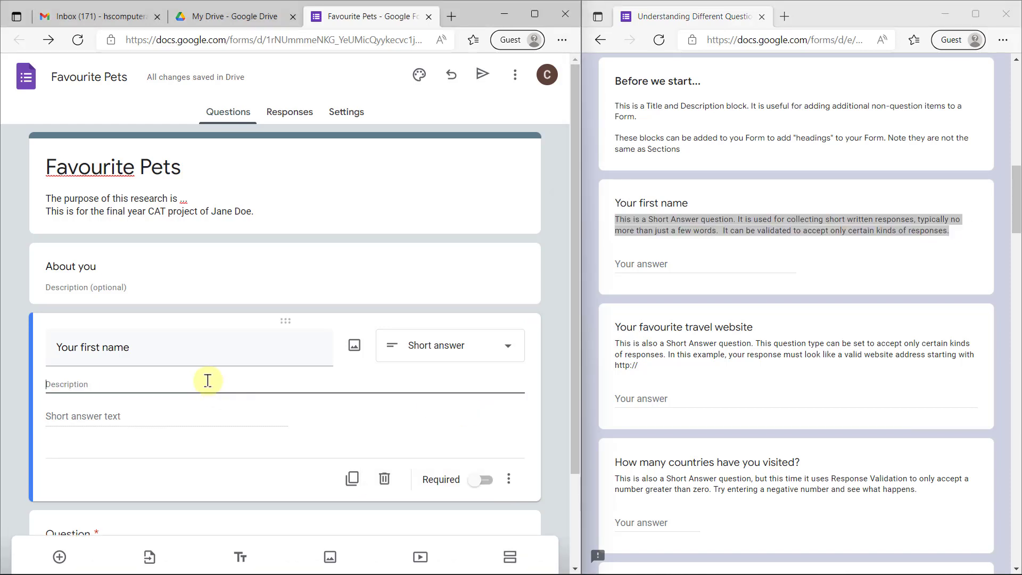
key("ctrl+v")
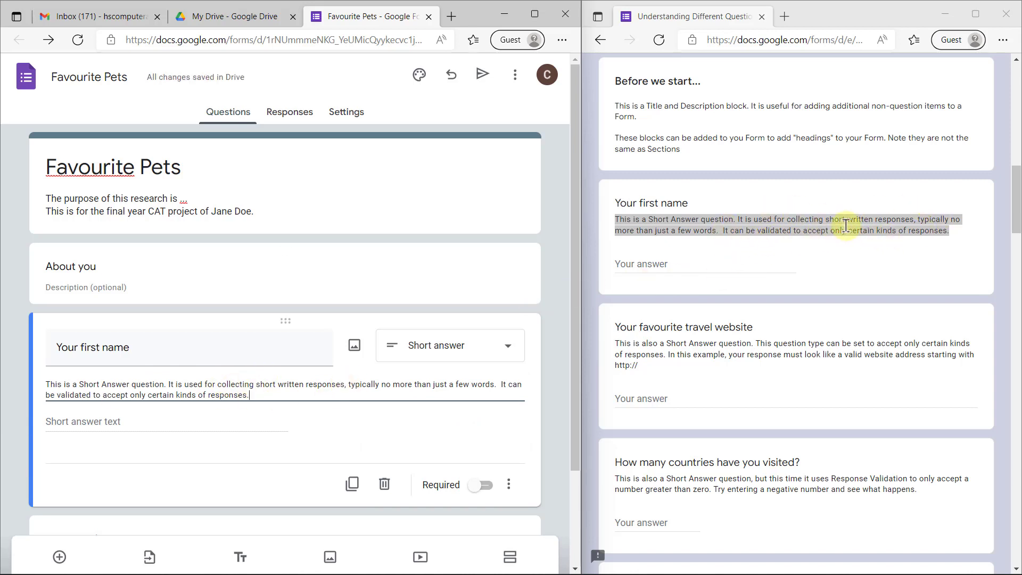
scroll(877, 368, "down", 1)
scroll(877, 368, "down", 1)
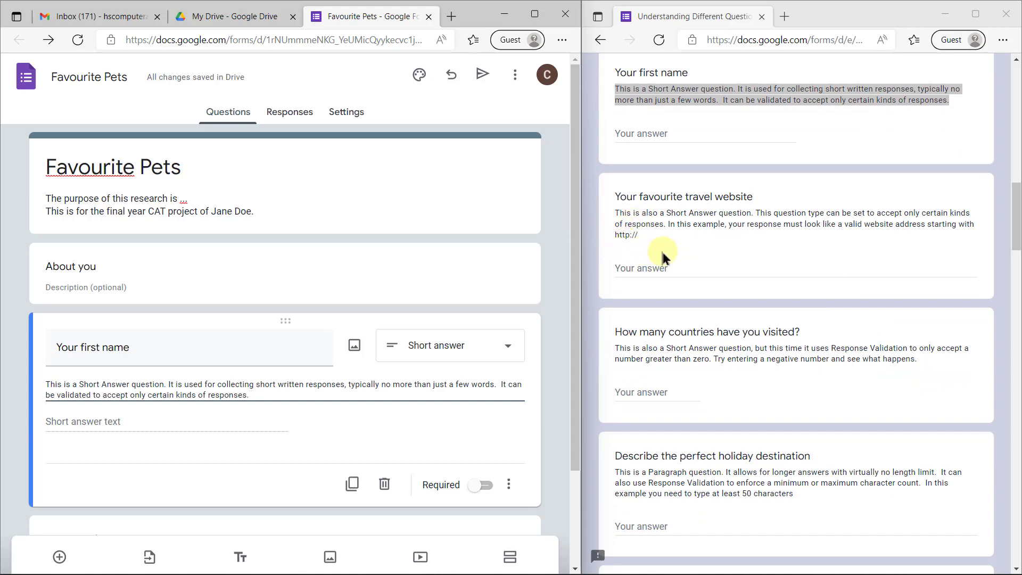
scroll(692, 391, "down", 2)
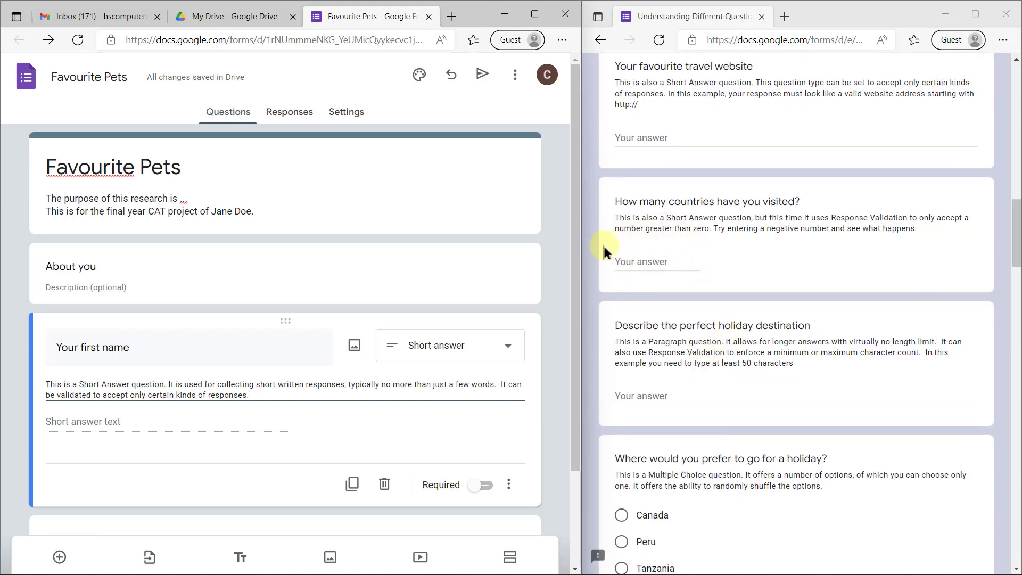
scroll(218, 388, "down", 2)
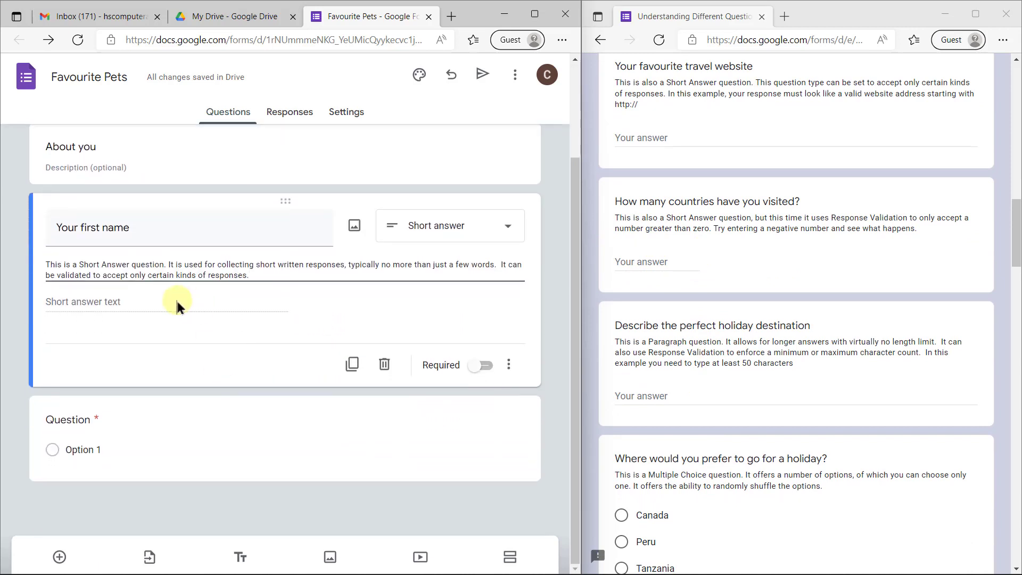
Add response validation to the question and try Text, then Length checks
left_click(508, 364)
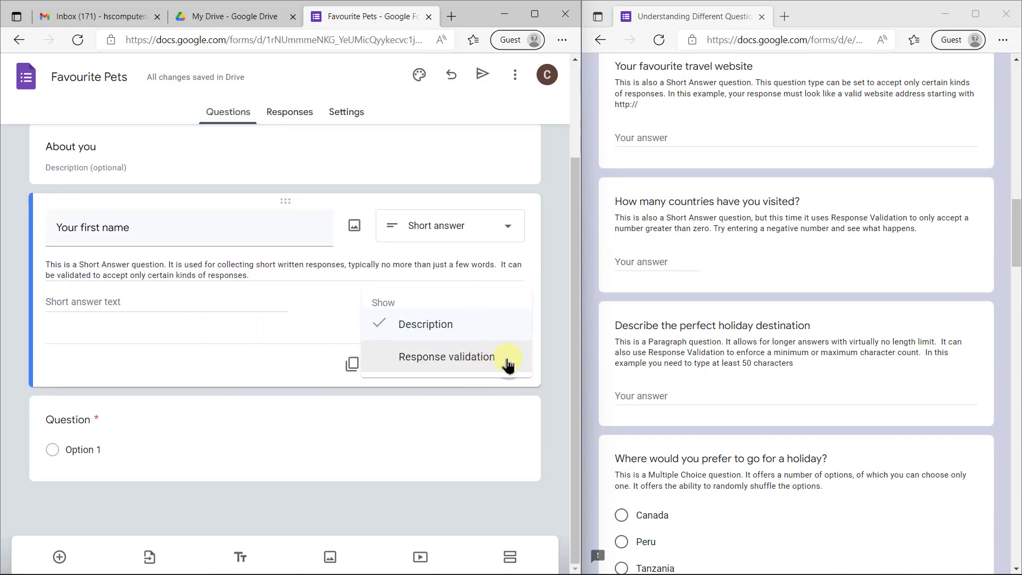
left_click(435, 357)
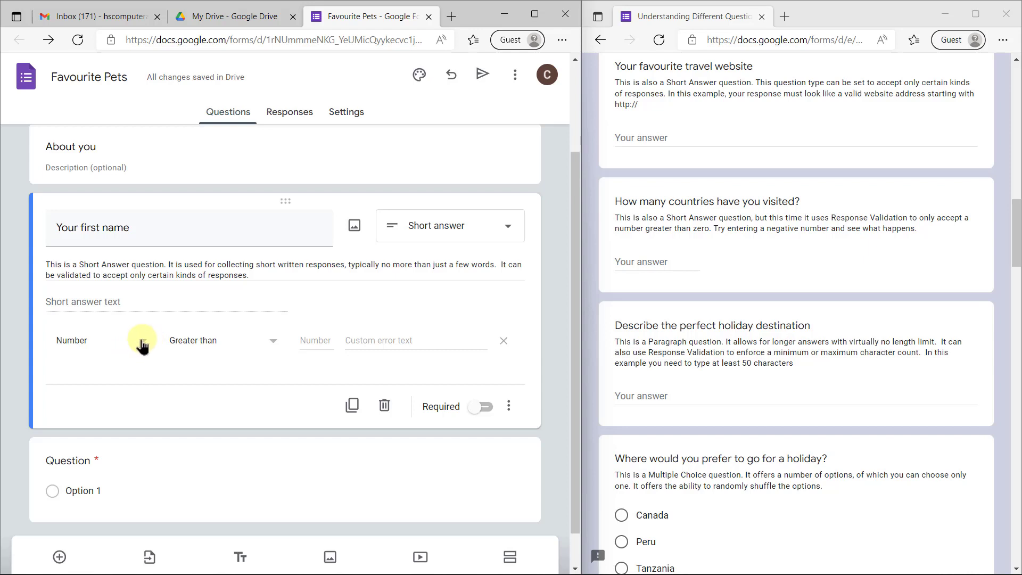
left_click(142, 343)
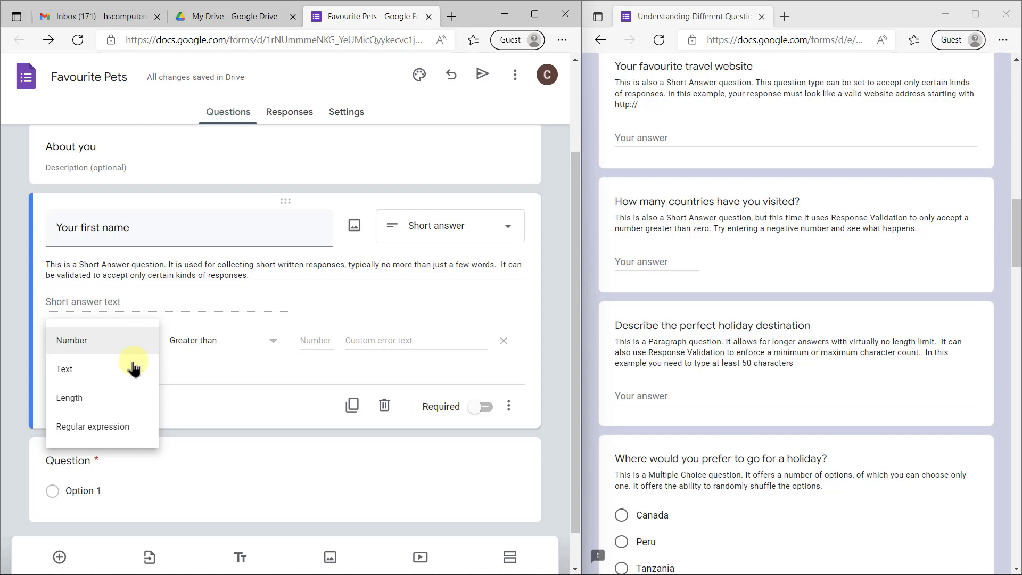
left_click(122, 376)
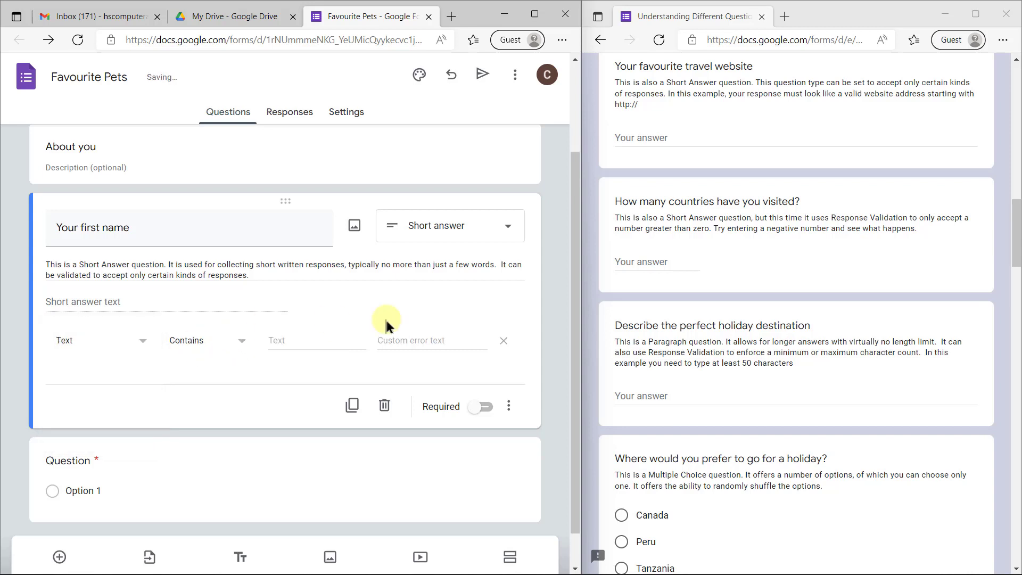
left_click(84, 349)
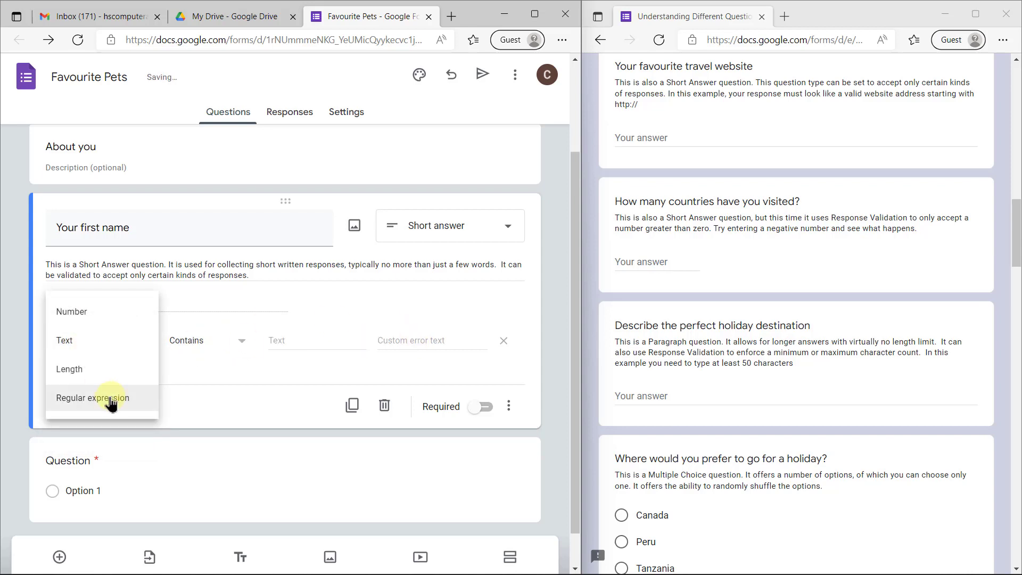
left_click(101, 367)
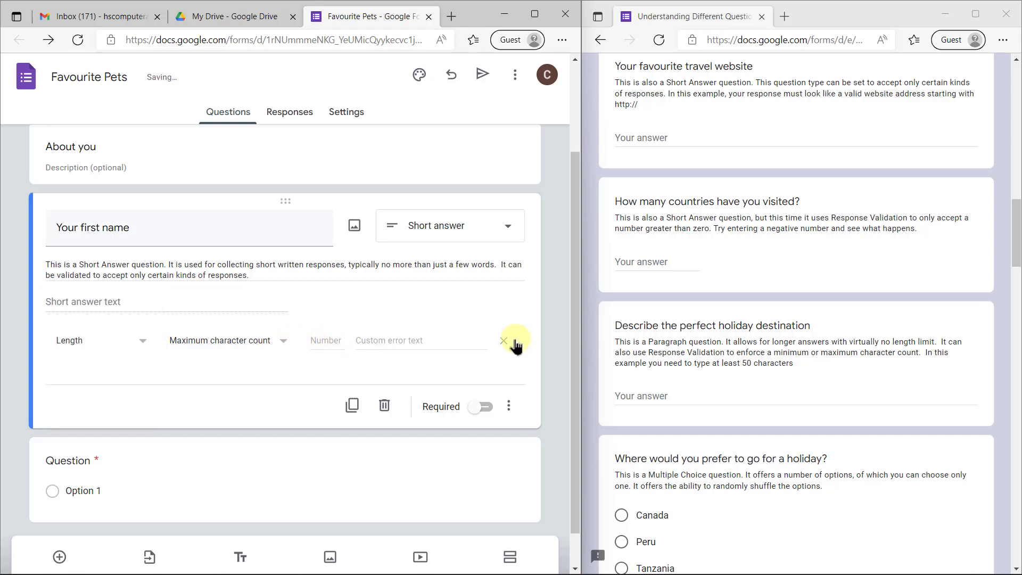
Switch the validation to Number, less than or equal to 24
left_click(128, 349)
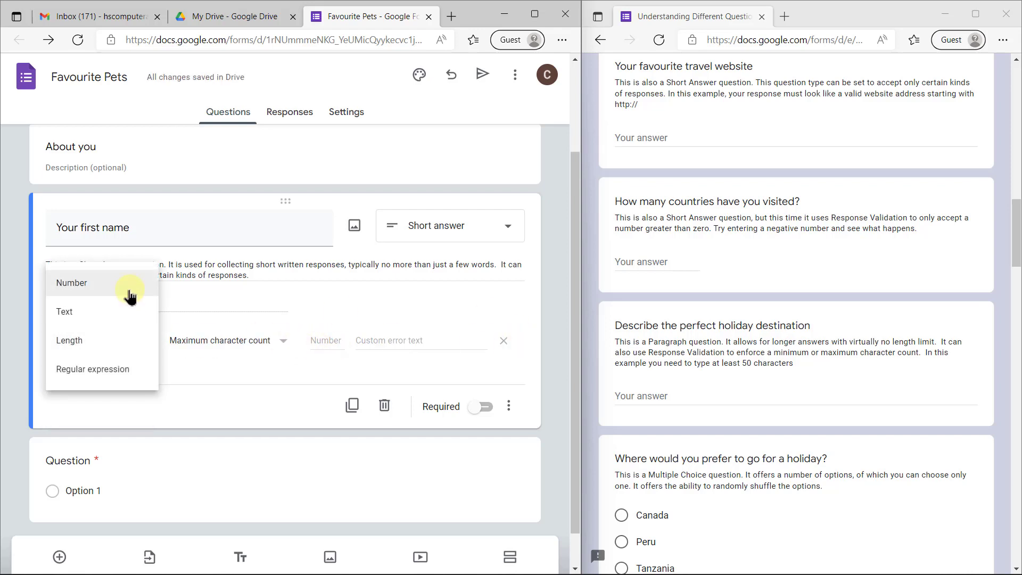
left_click(130, 286)
left_click(253, 344)
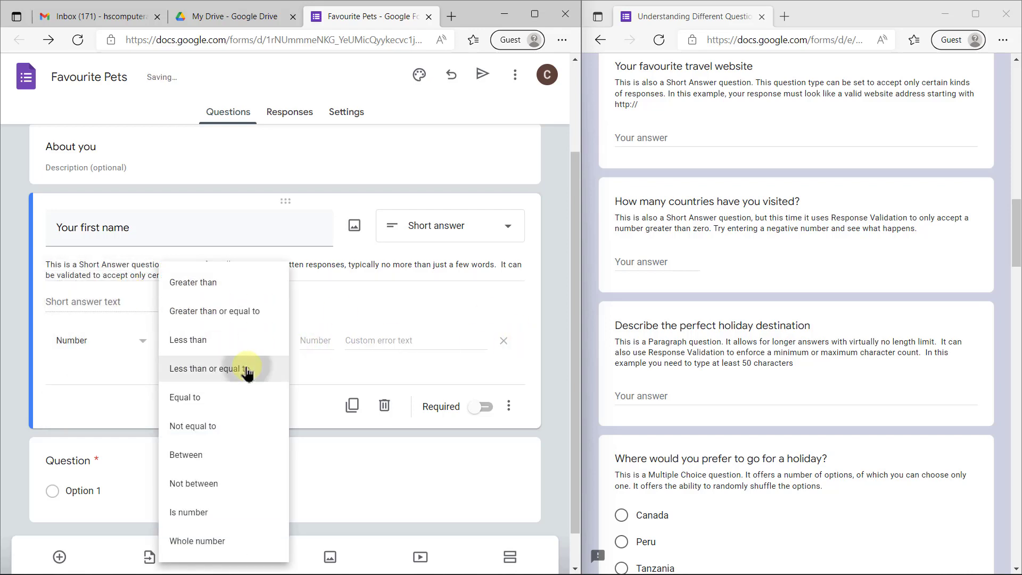
left_click(244, 370)
left_click(301, 338)
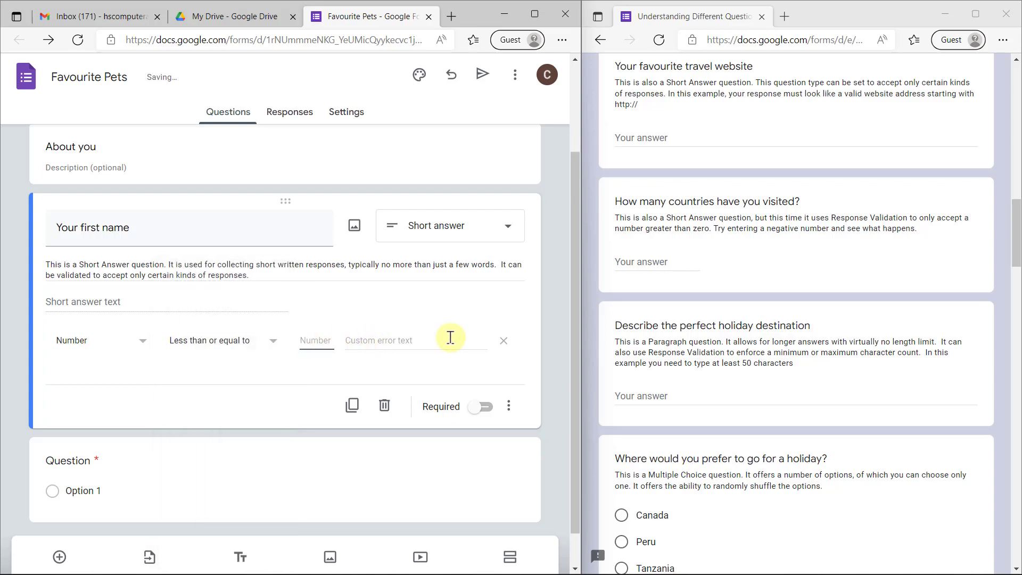
type("24")
key("Tab")
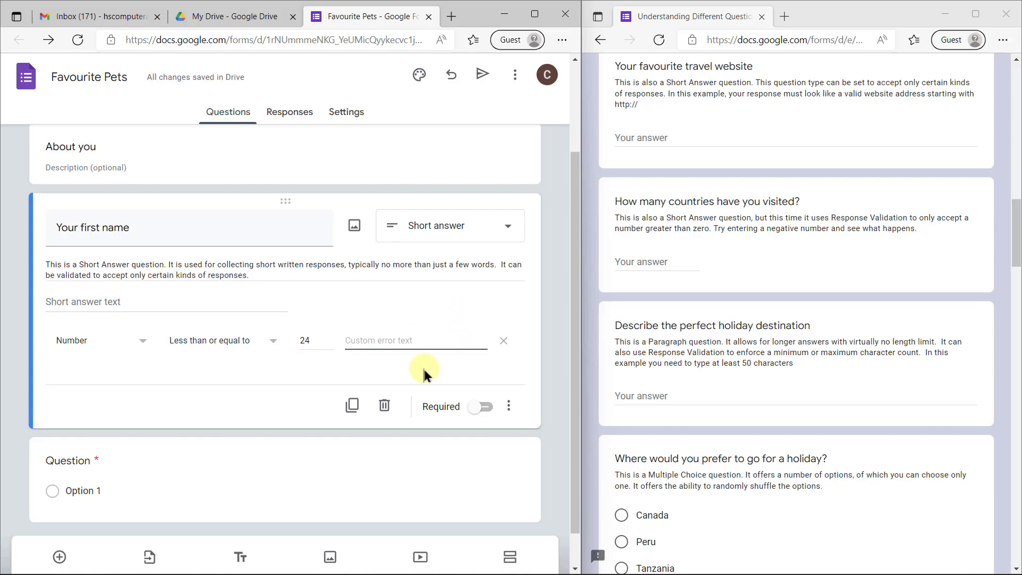
Keep Number as the type, then delete the validation rule
left_click(123, 340)
left_click(118, 340)
left_click(503, 344)
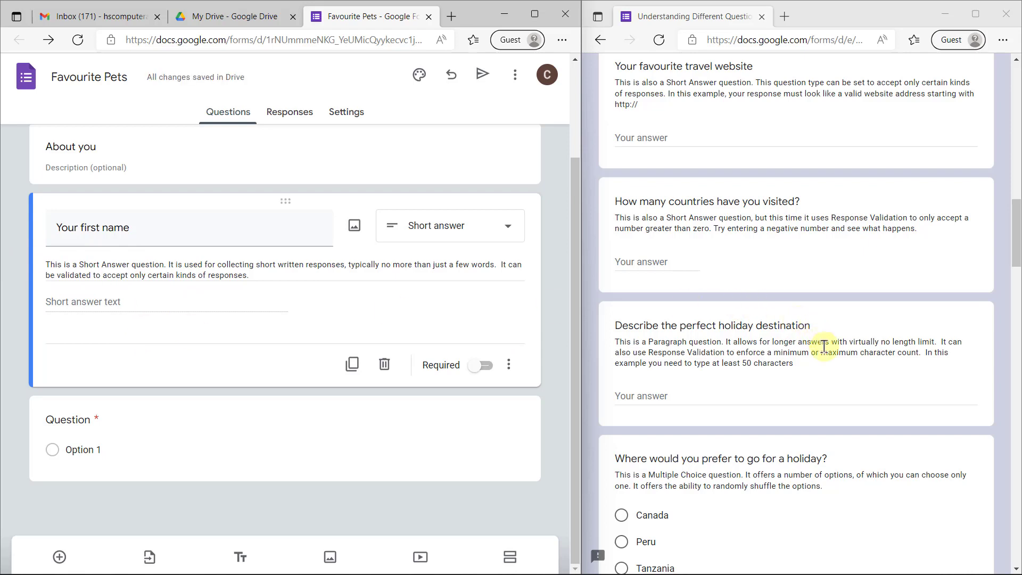
Change 'Your first name' into a Paragraph question
scroll(824, 347, "down", 3)
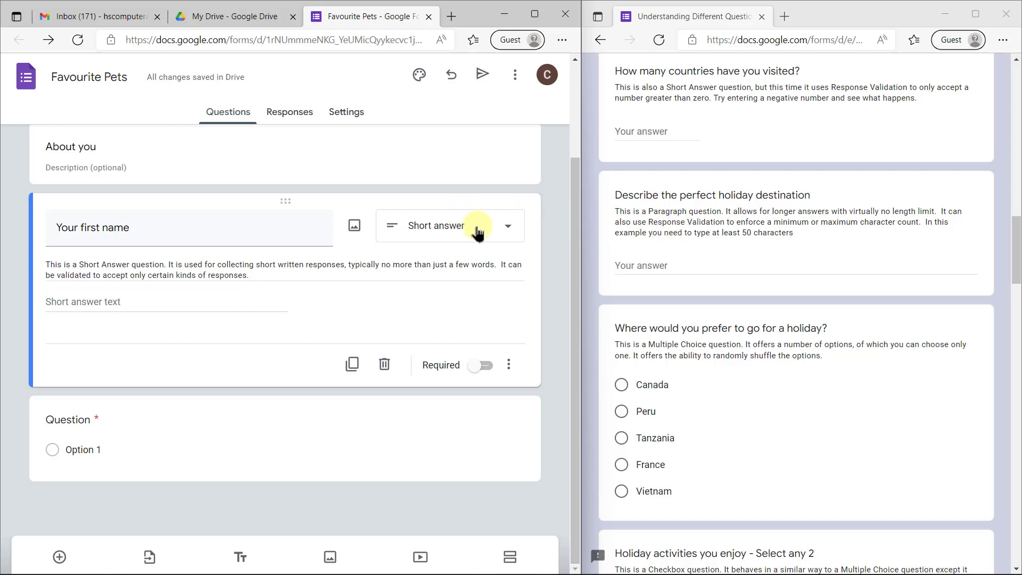
left_click(432, 226)
left_click(439, 211)
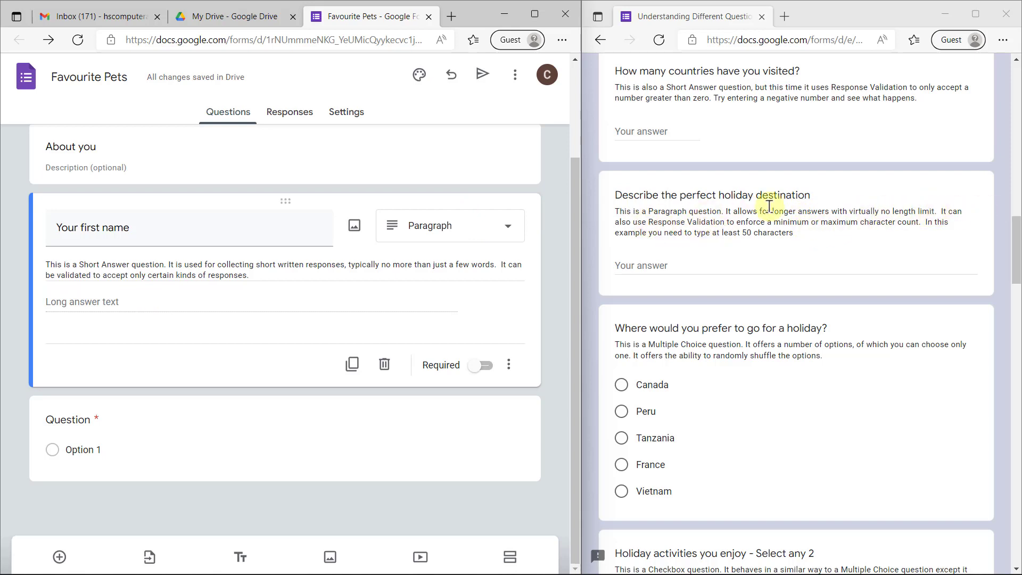
Highlight the example's notes on no length limit and minimum or maximum characters
left_click(812, 209)
left_click_drag(809, 211, 938, 216)
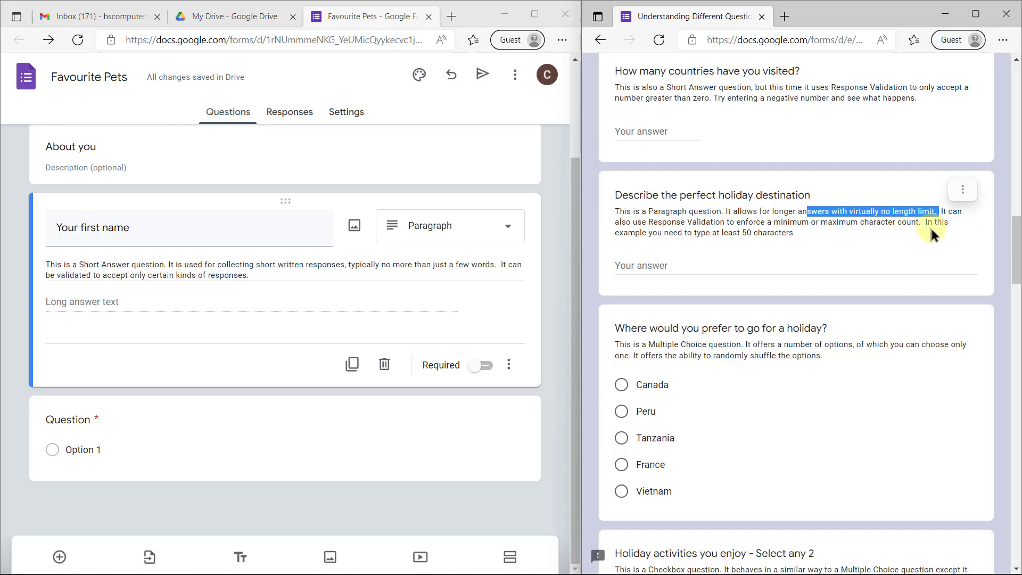
left_click_drag(756, 222, 923, 224)
left_click(908, 228)
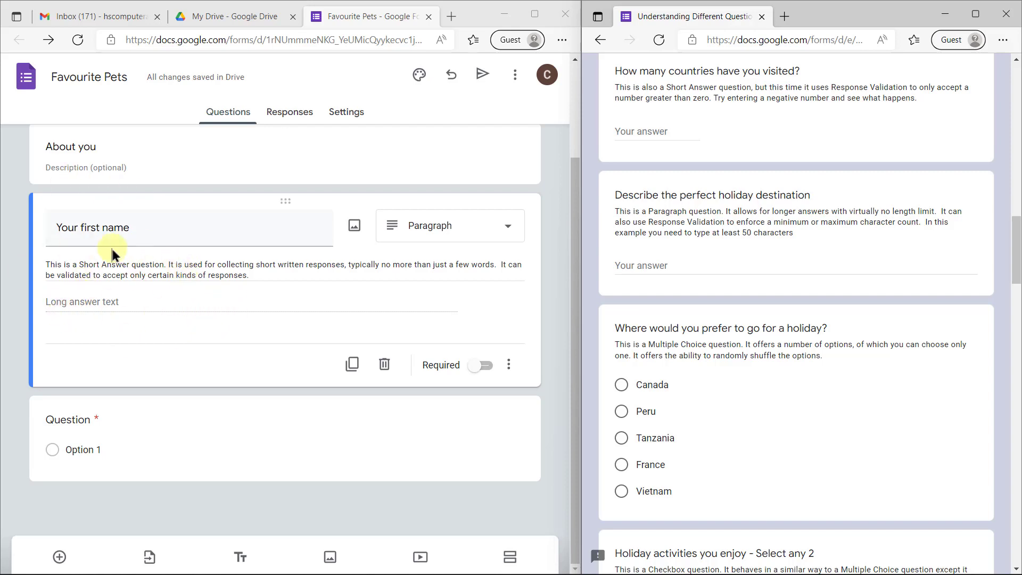
scroll(759, 311, "down", 2)
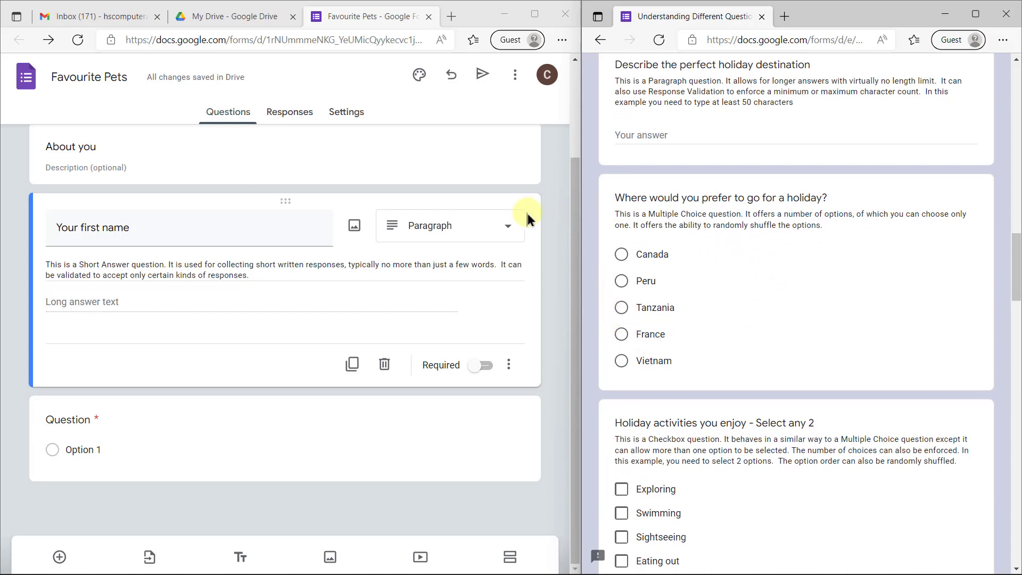
Switch to Multiple choice, add Option 2 and Option 3, and add an 'Other' choice
left_click(496, 229)
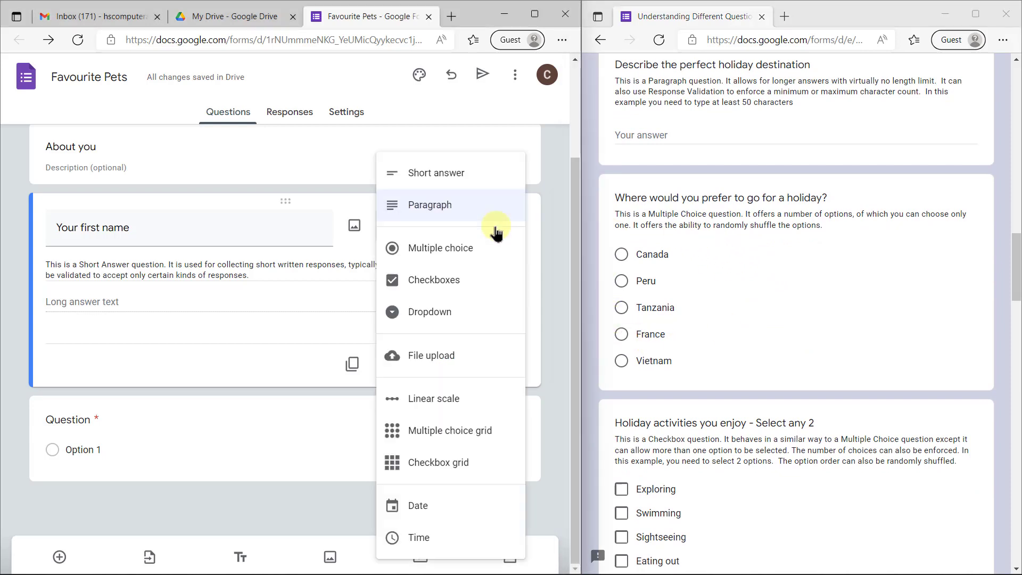
left_click(439, 249)
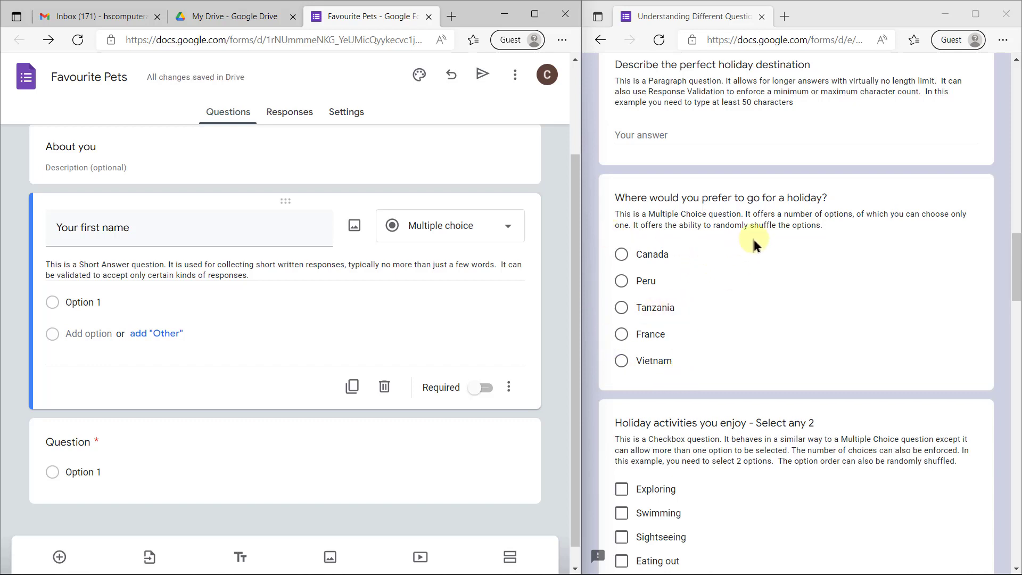
left_click(75, 334)
left_click(86, 368)
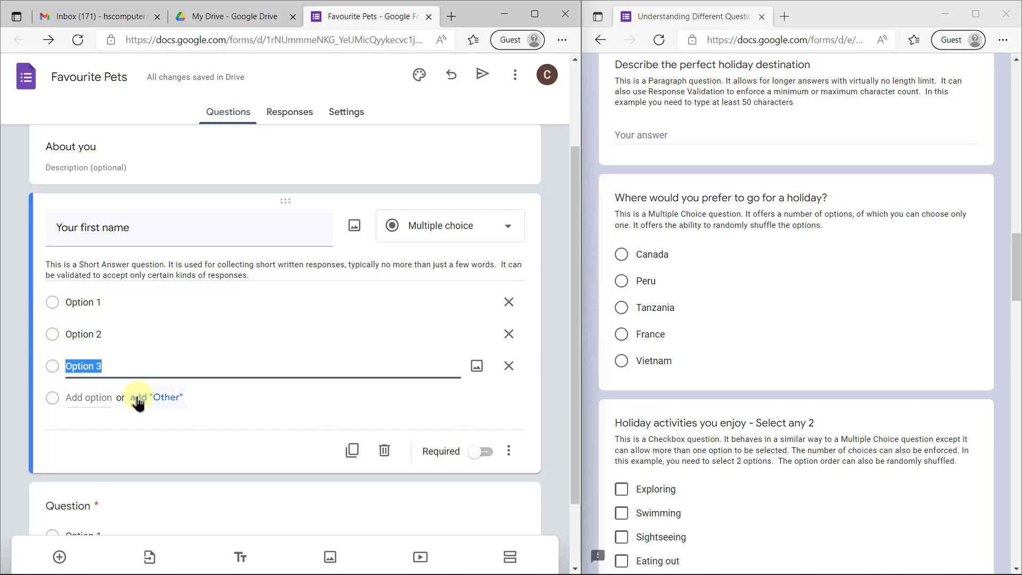
left_click(166, 399)
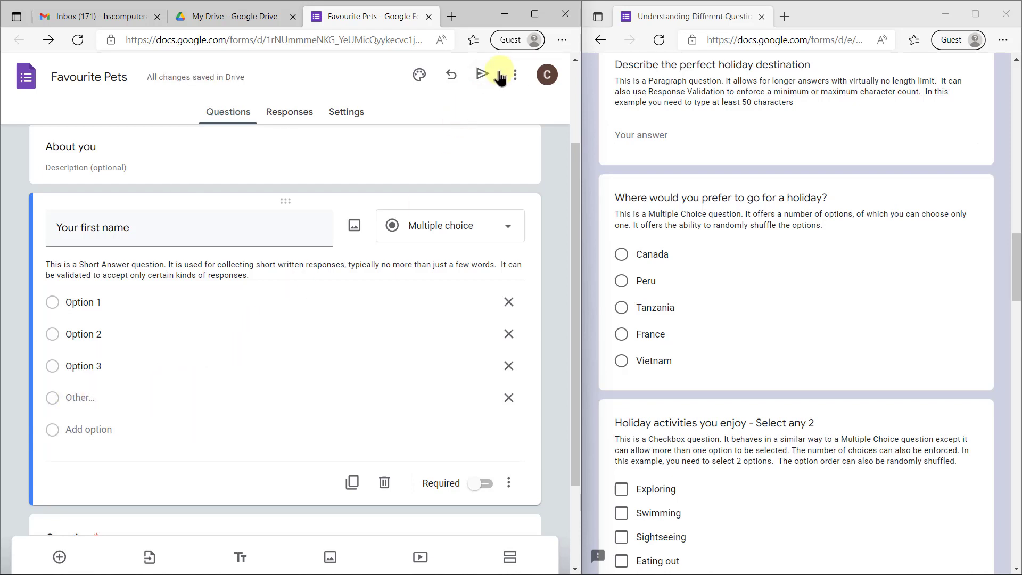
left_click(515, 78)
left_click(474, 106)
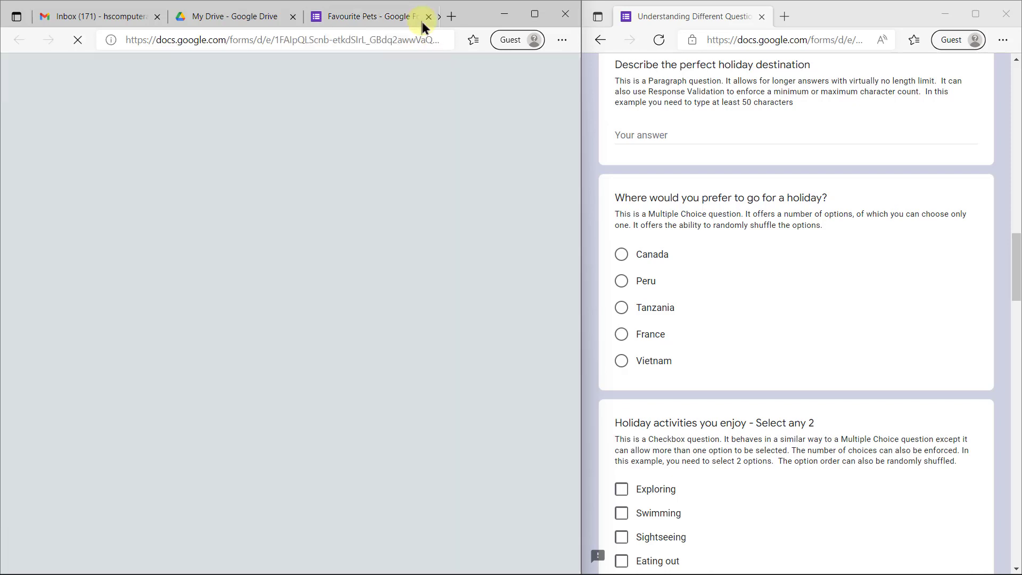
scroll(186, 365, "down", 2)
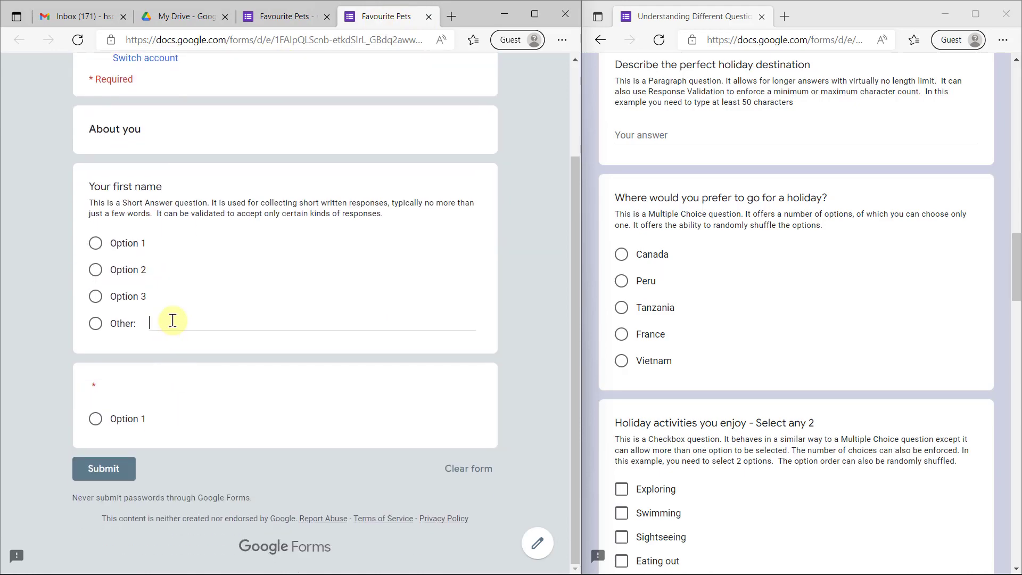
type("fdasdf")
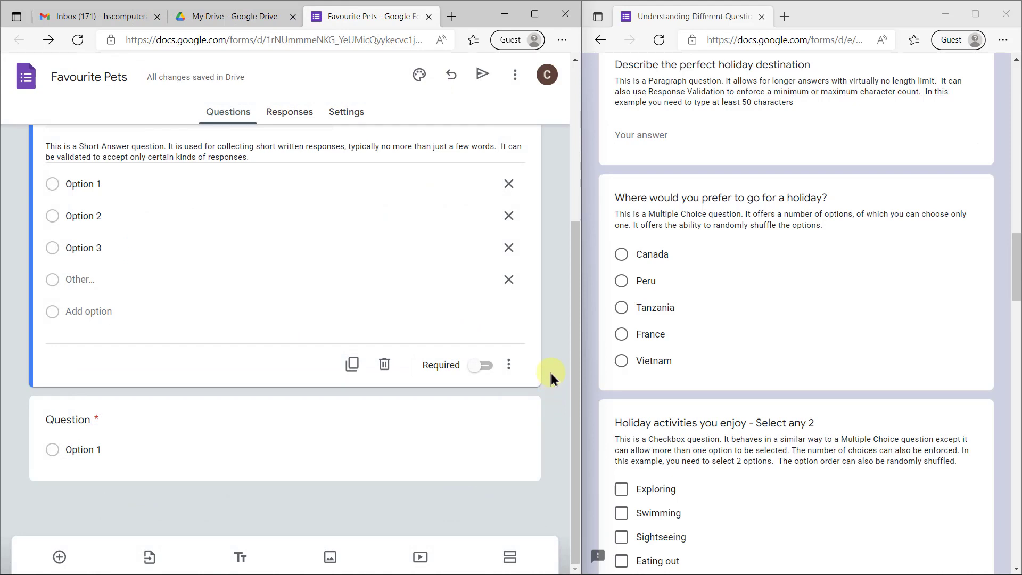
Make the question Checkboxes, drop the Other choice, and set the description 'Choose all that apply'
scroll(621, 338, "down", 4)
scroll(539, 242, "up", 2)
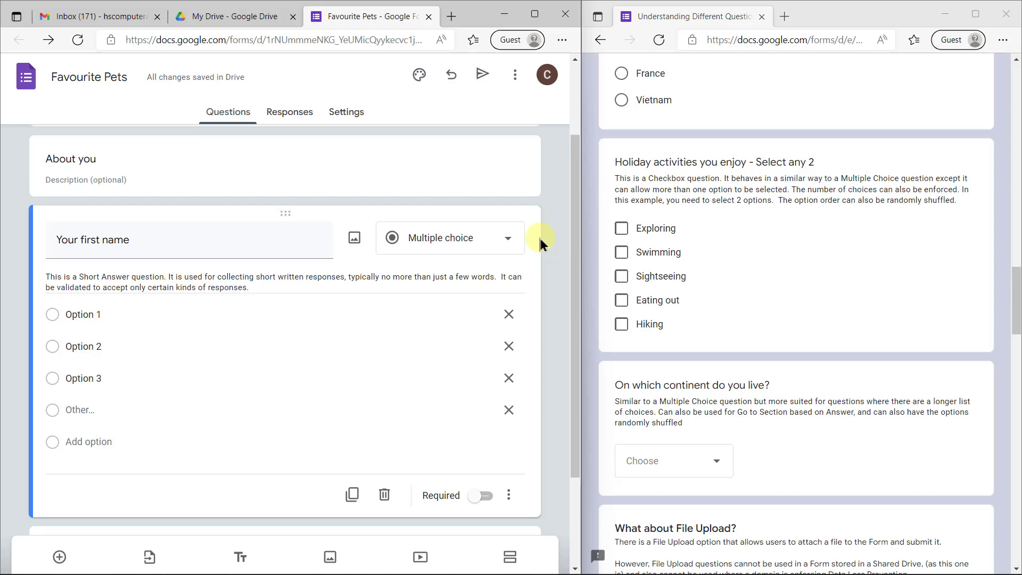
left_click(484, 245)
left_click(420, 279)
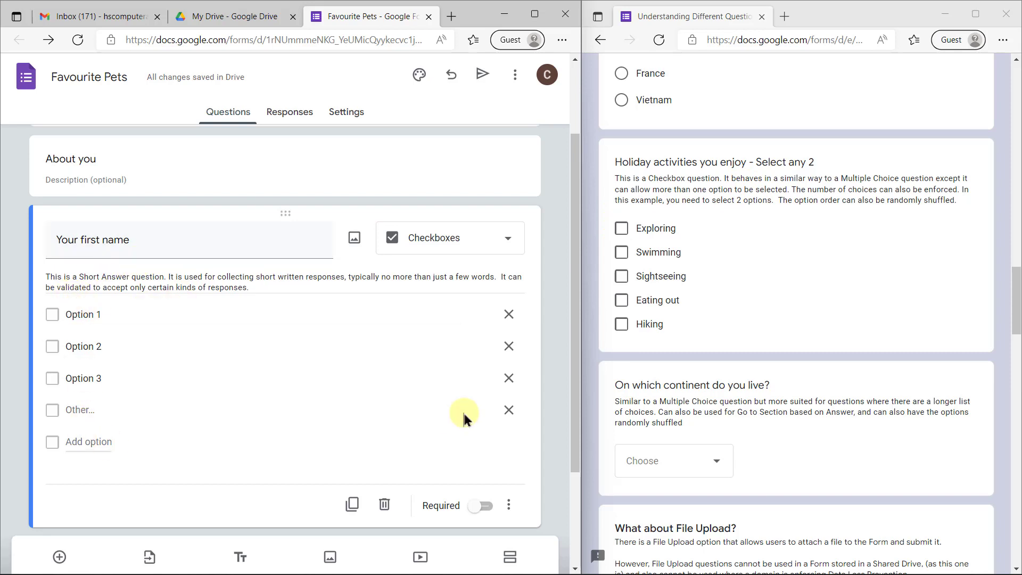
left_click(509, 410)
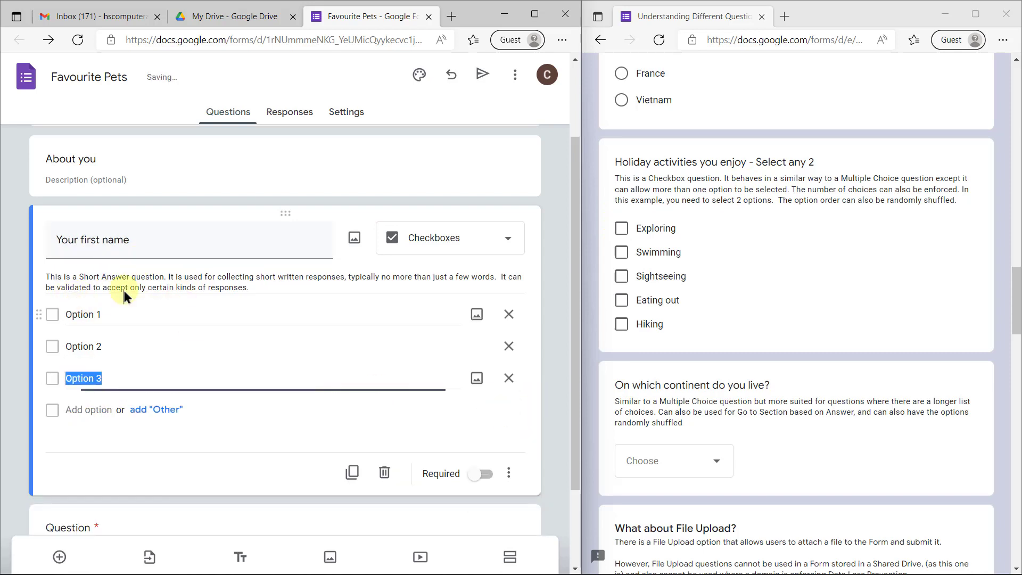
triple_click(254, 286)
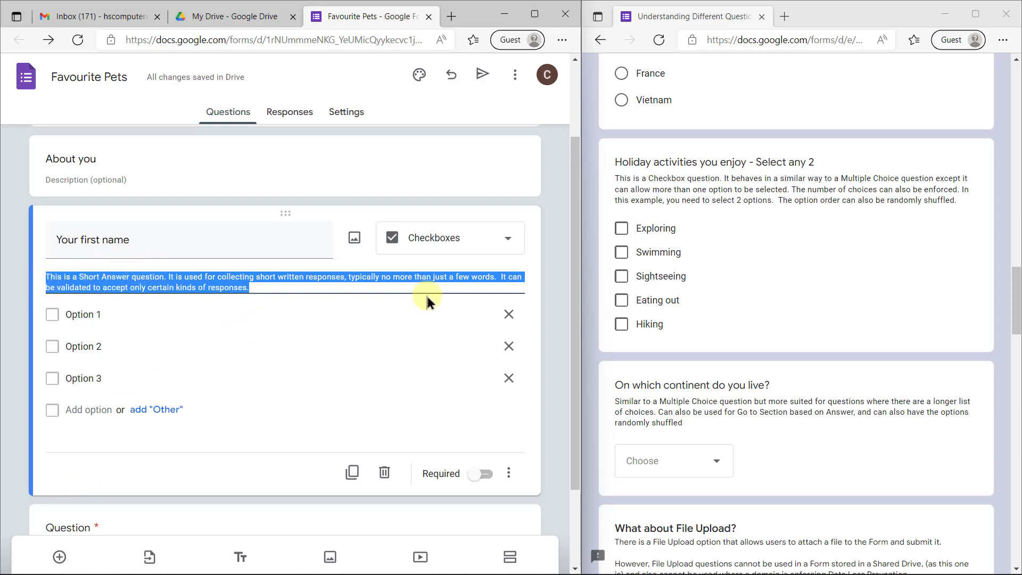
type("Ch")
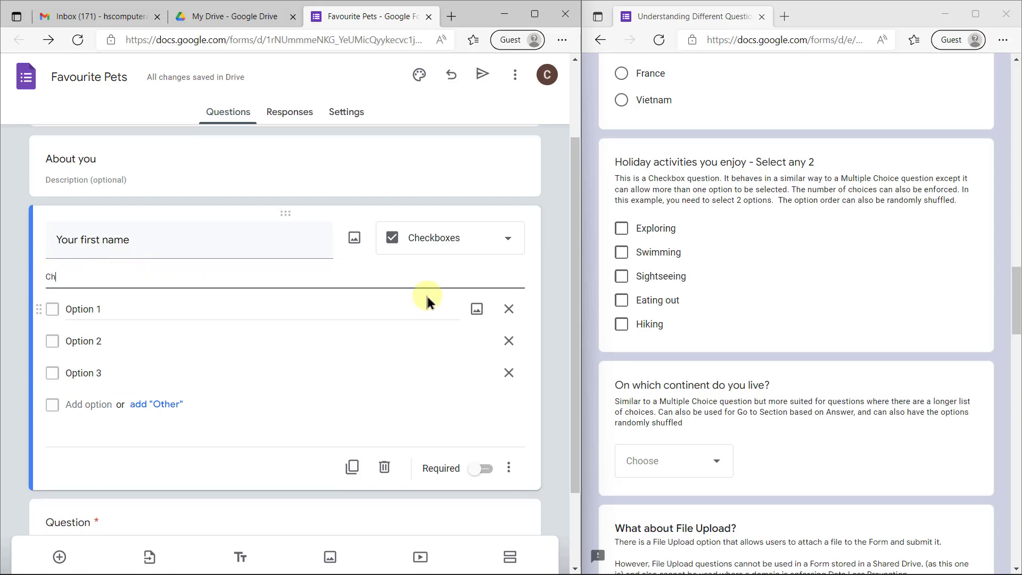
type("oose all that apply")
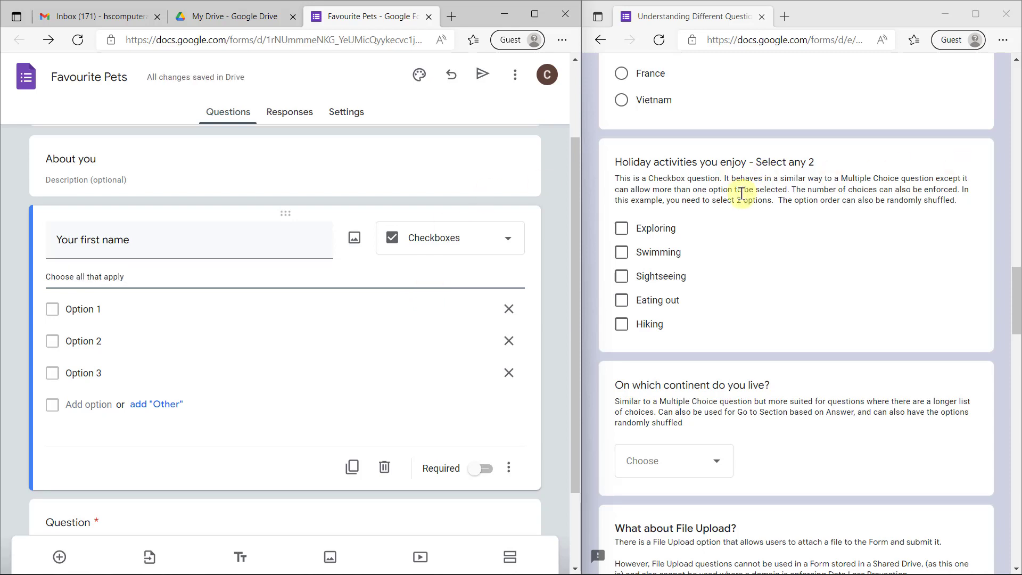
Highlight the example's 'Select any 2' checkbox notes and switch the question to Dropdown
left_click_drag(756, 160, 814, 154)
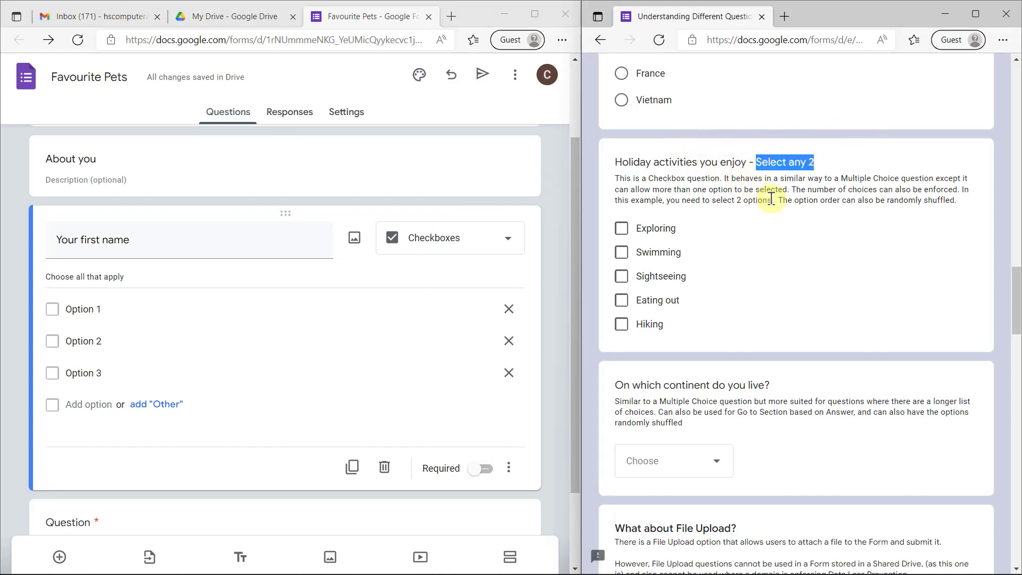
left_click_drag(772, 200, 672, 180)
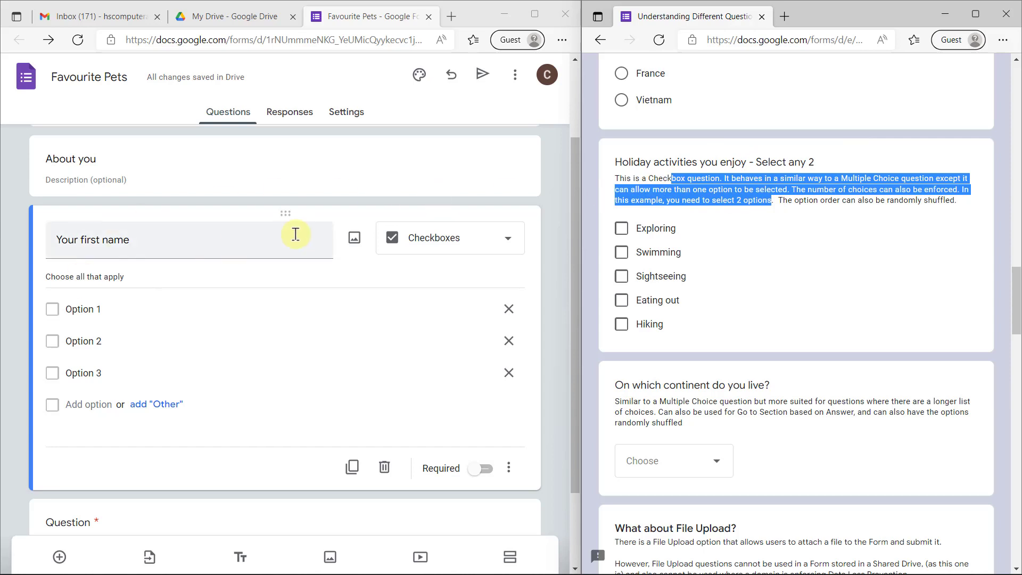
scroll(729, 383, "down", 3)
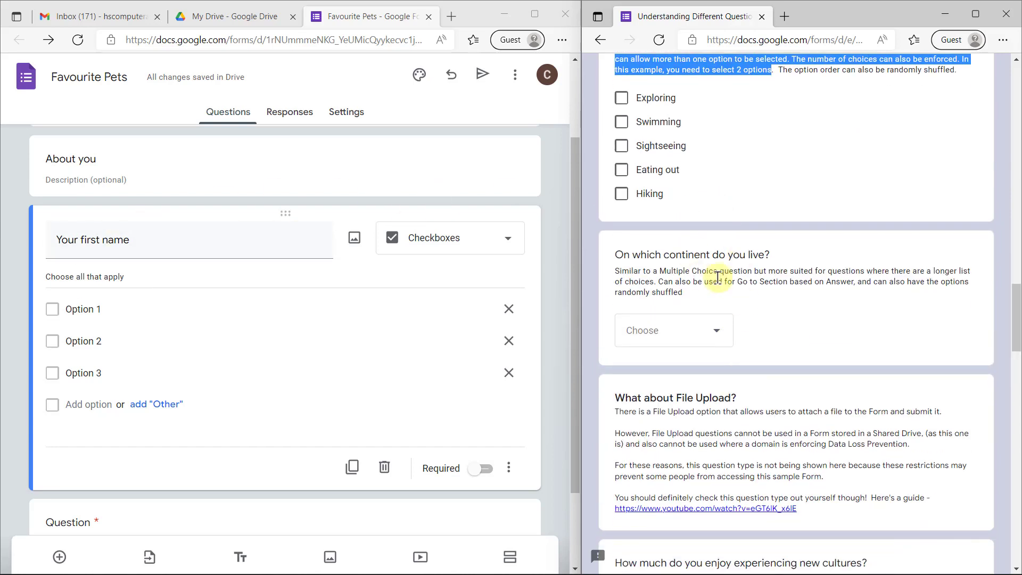
left_click(486, 247)
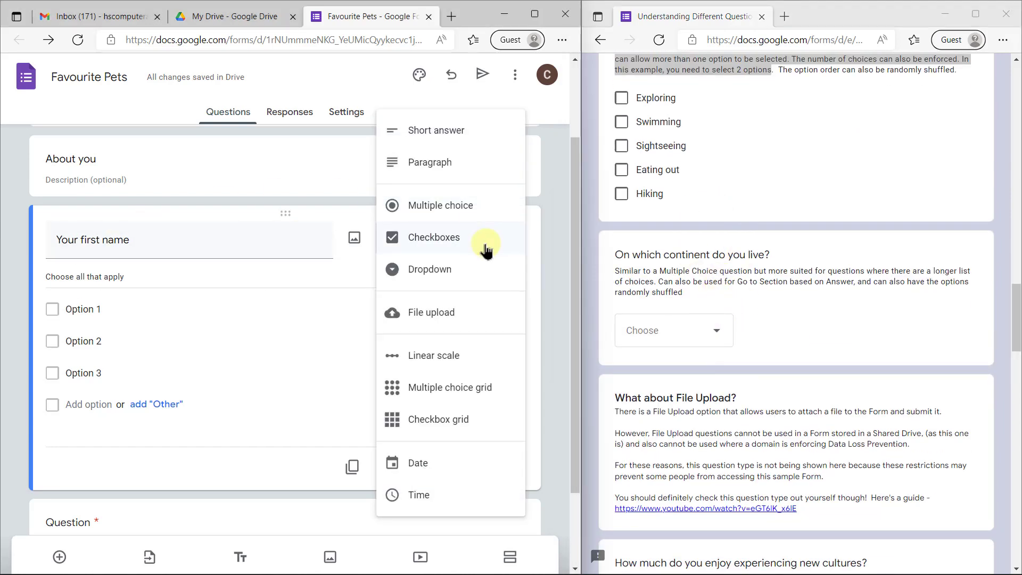
left_click(481, 268)
Inspect the example form's continent dropdown and its explanation without choosing anything
left_click(698, 331)
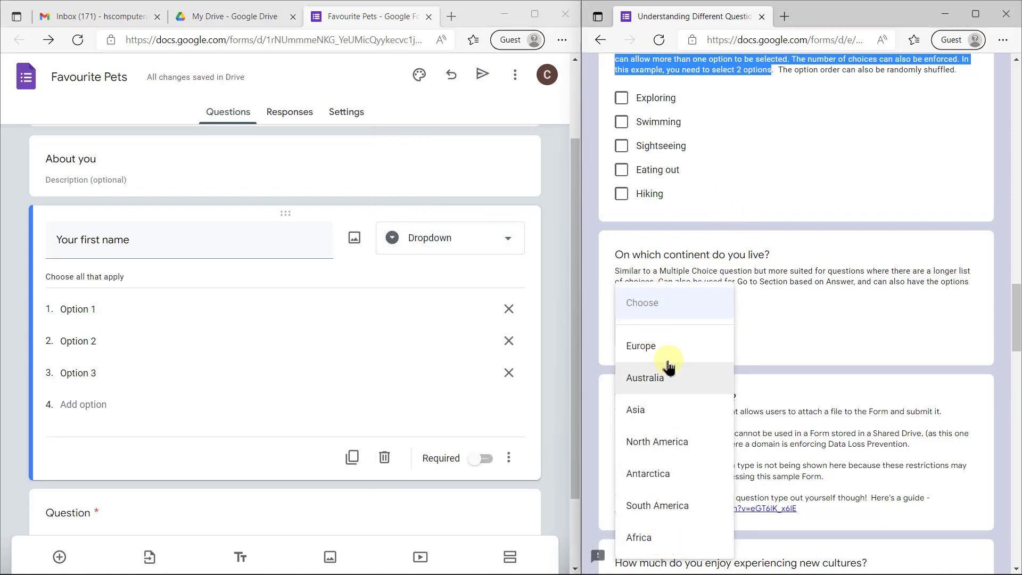
left_click_drag(790, 273, 856, 272)
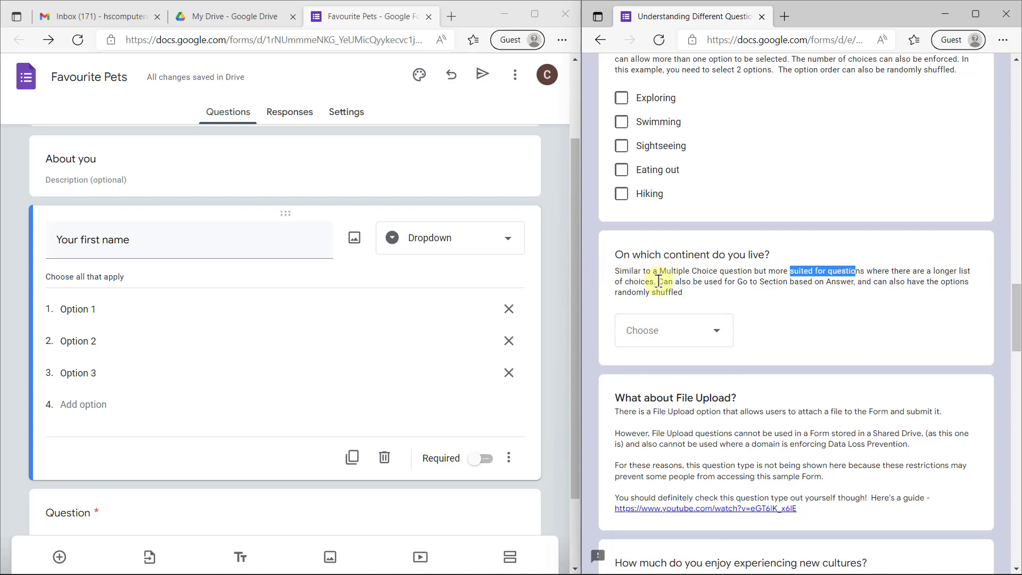
left_click_drag(658, 281, 613, 276)
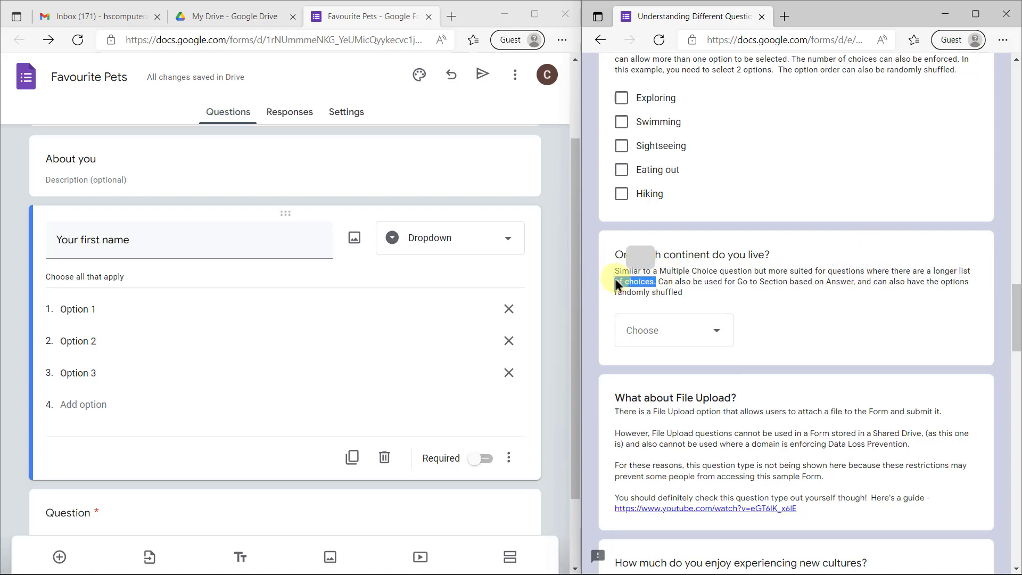
left_click(711, 323)
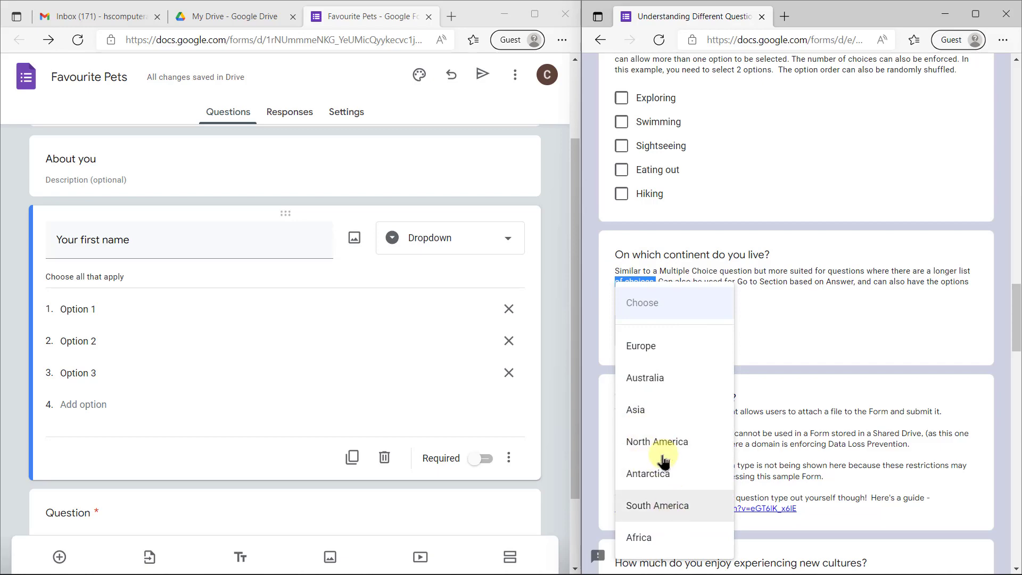
left_click(804, 317)
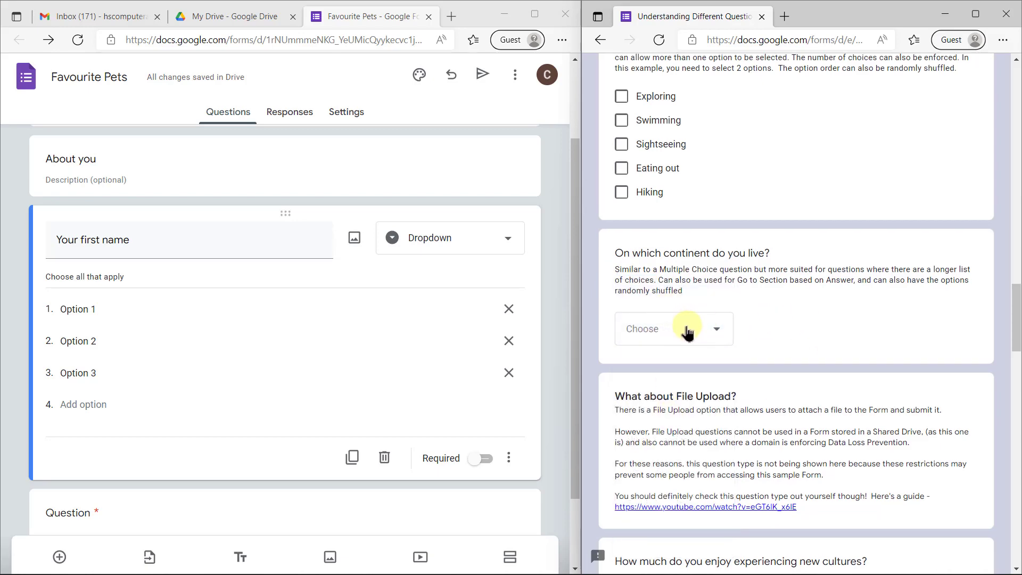
scroll(685, 327, "down", 5)
Check the question-type list again and leave the Dropdown type unchanged
left_click(523, 247)
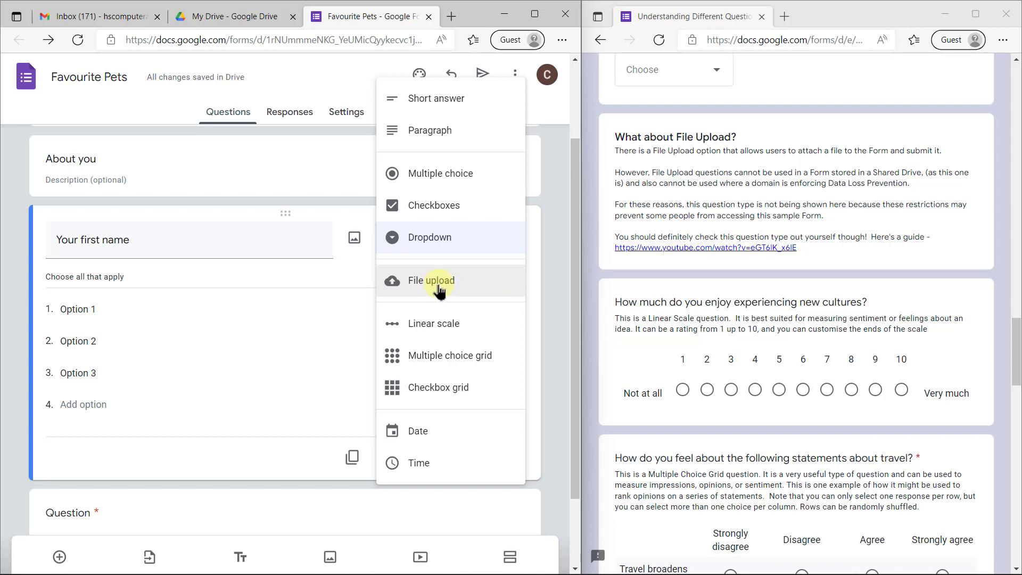
left_click(550, 283)
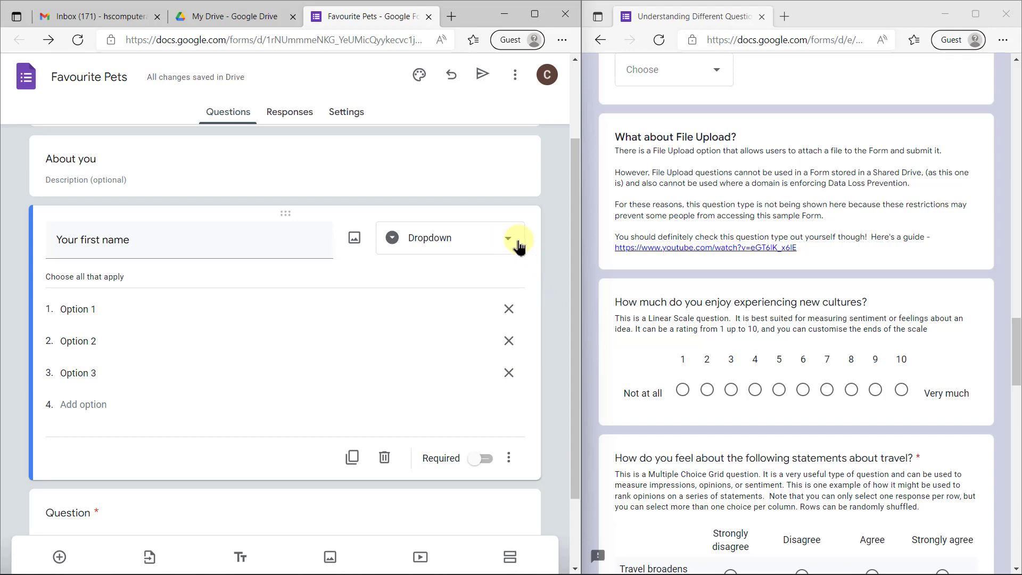
scroll(797, 325, "down", 2)
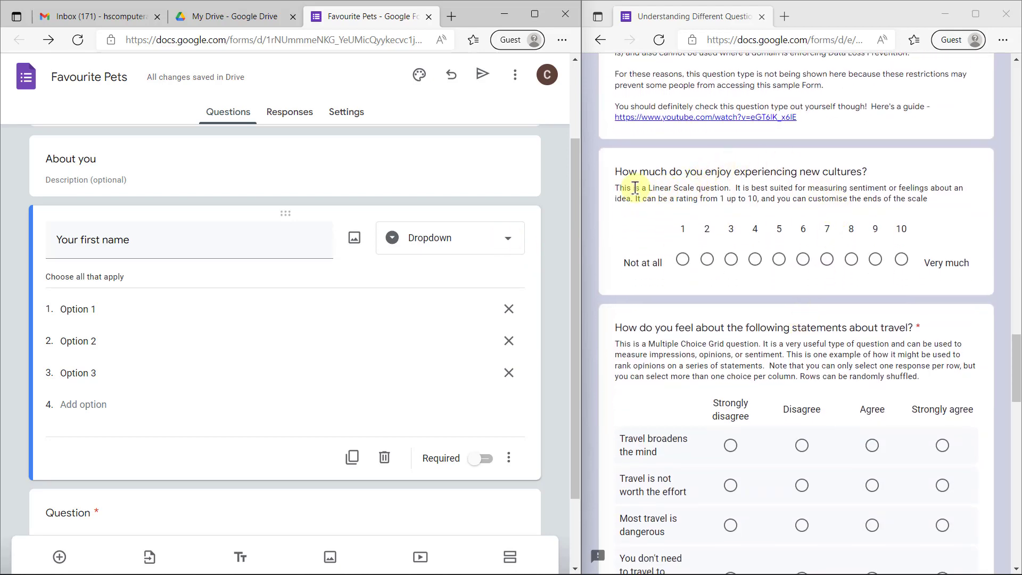
Make the question a Linear scale titled 'Do you like pets?'
left_click(471, 234)
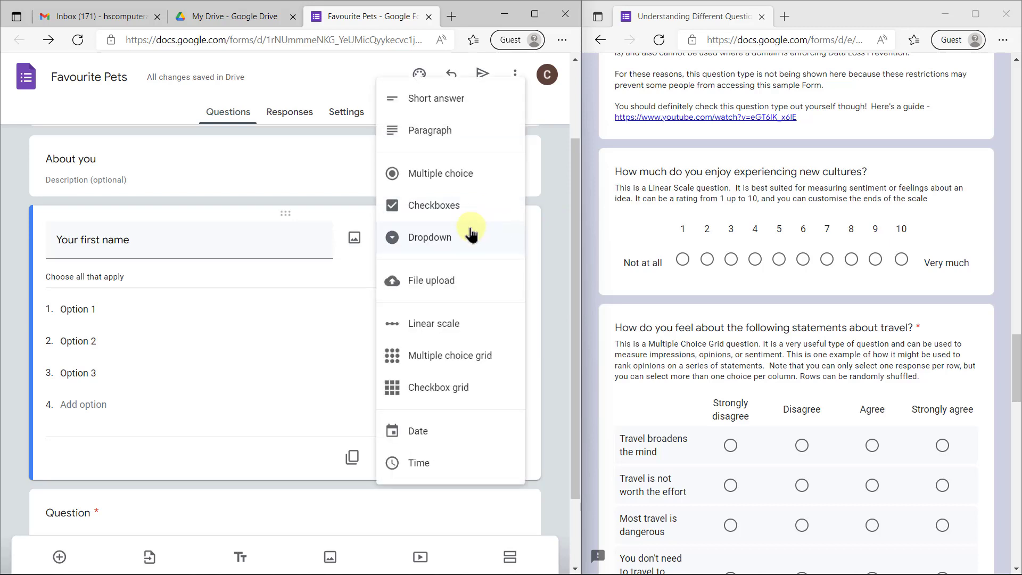
left_click(441, 332)
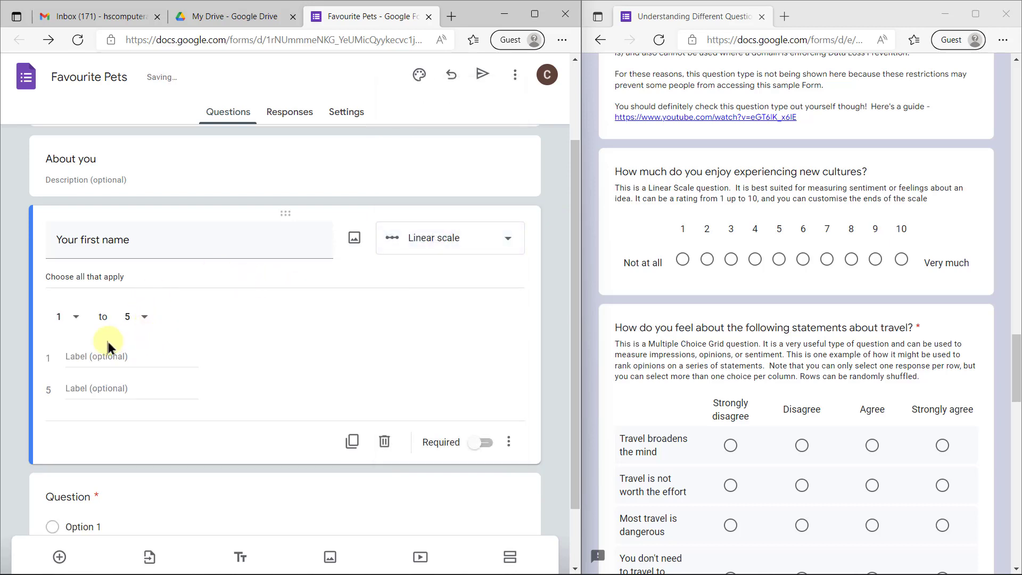
triple_click(161, 242)
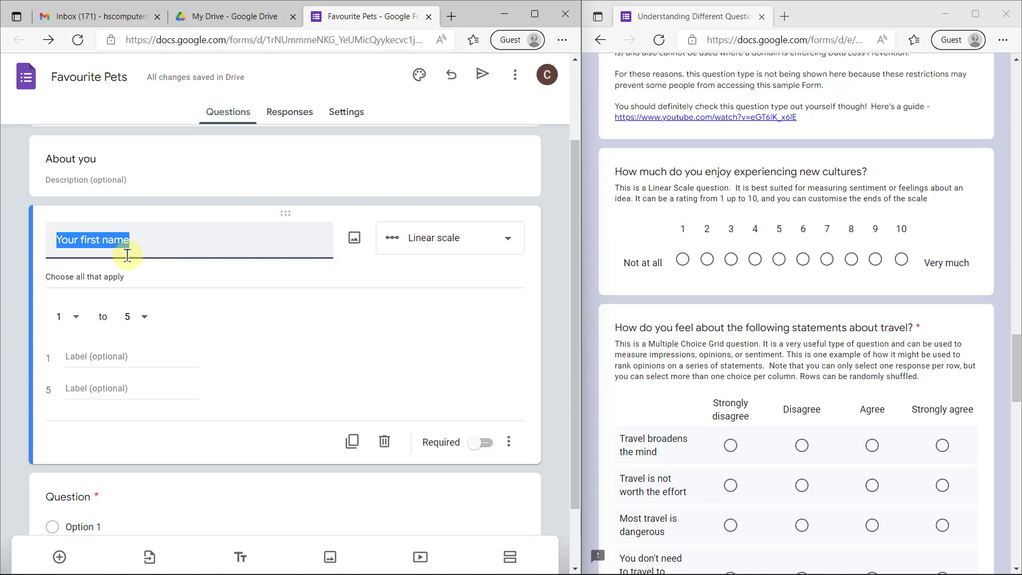
type("Do you like pets?")
left_click(148, 277)
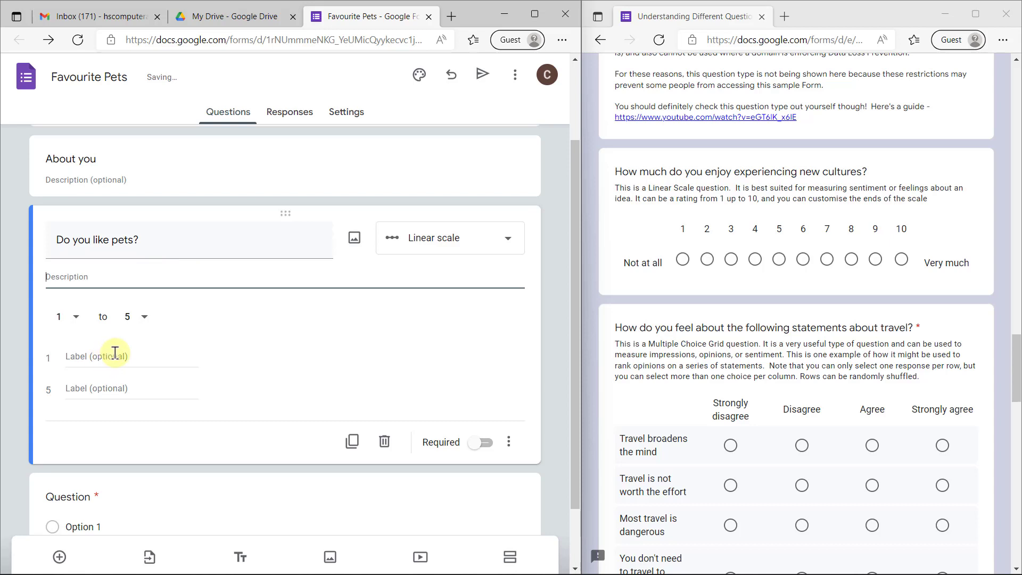
Label the scale's 1 end 'No' and 5 end 'Yes', comparing with the example's labels
left_click(116, 356)
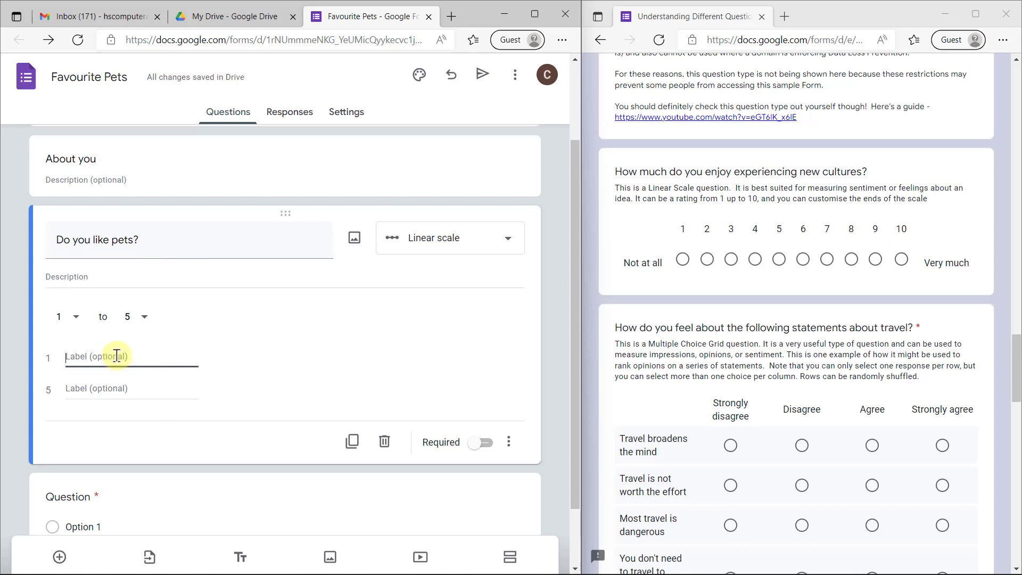
type("No")
key("Tab")
type("Y")
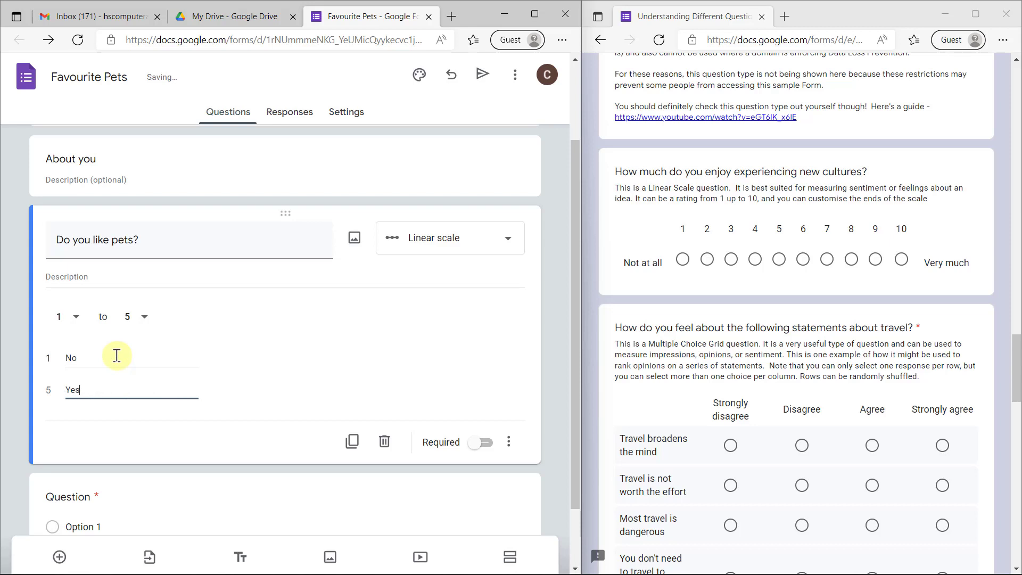
left_click(223, 237)
left_click(251, 240)
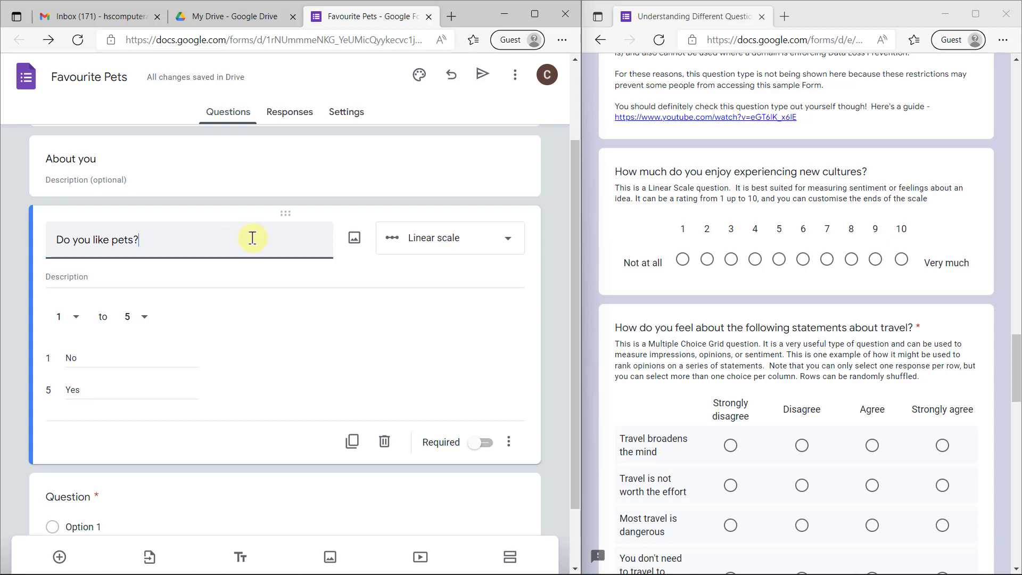
left_click(210, 277)
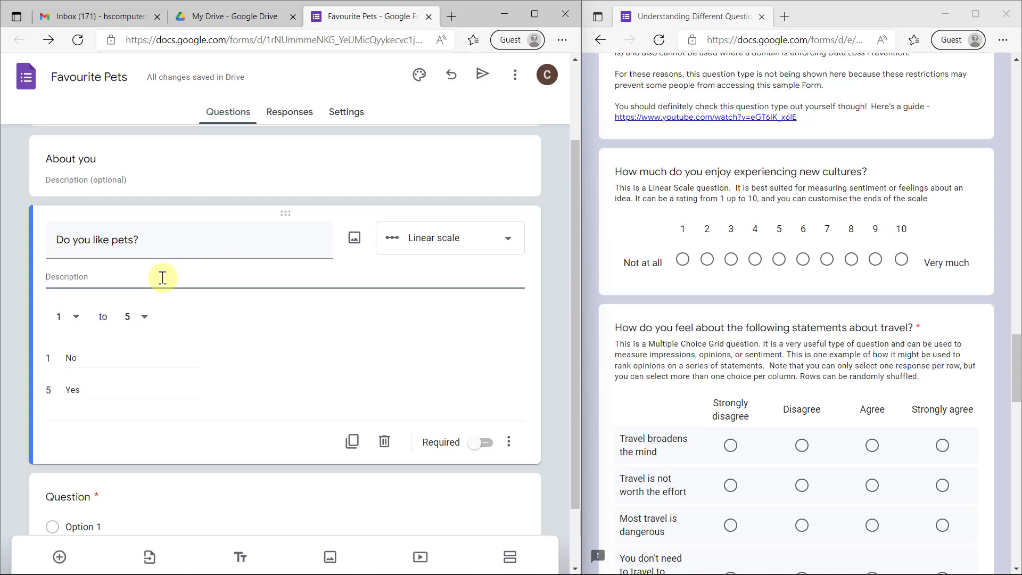
left_click(106, 361)
left_click(112, 393)
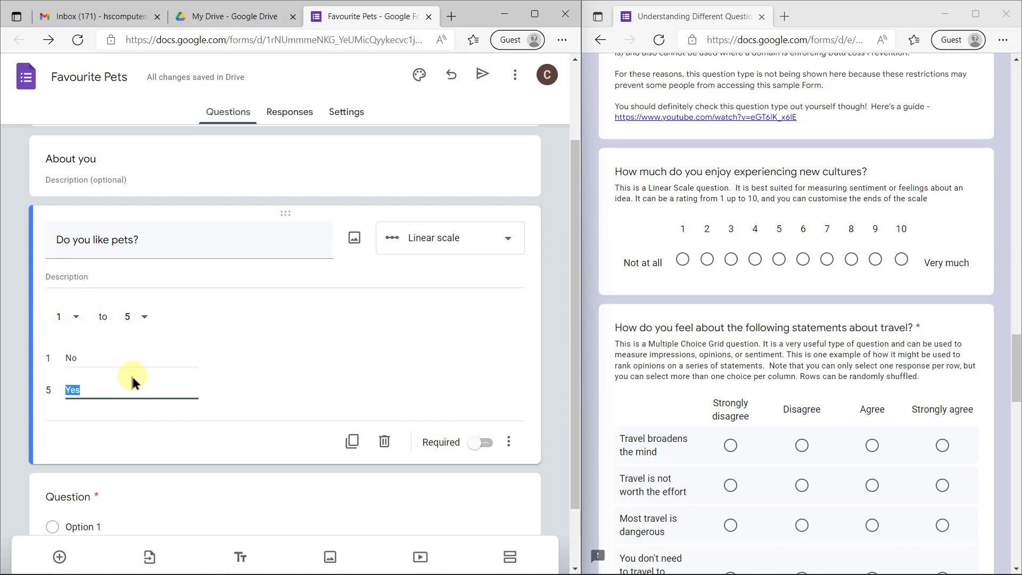
left_click_drag(624, 264, 667, 267)
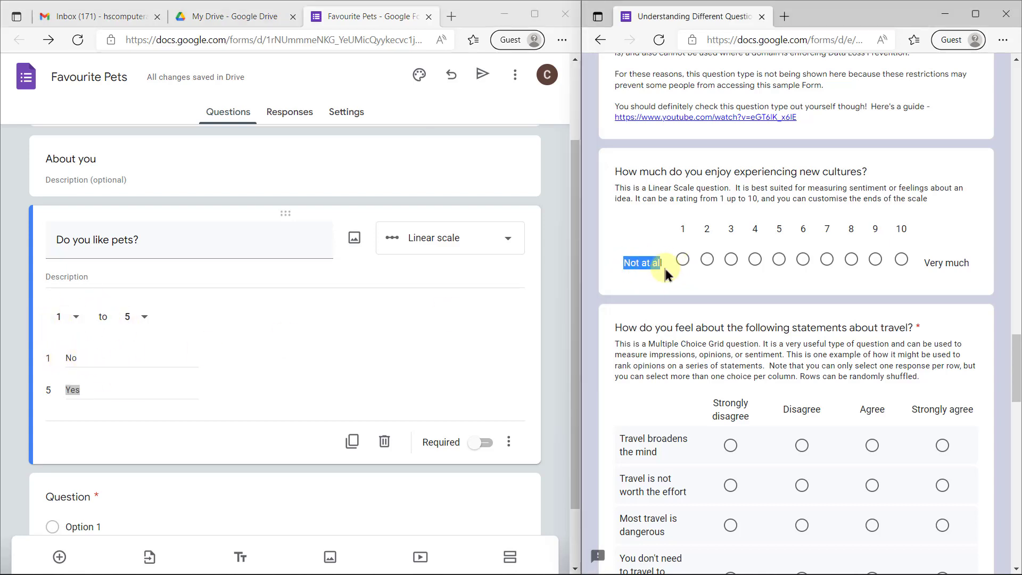
left_click_drag(925, 261, 972, 260)
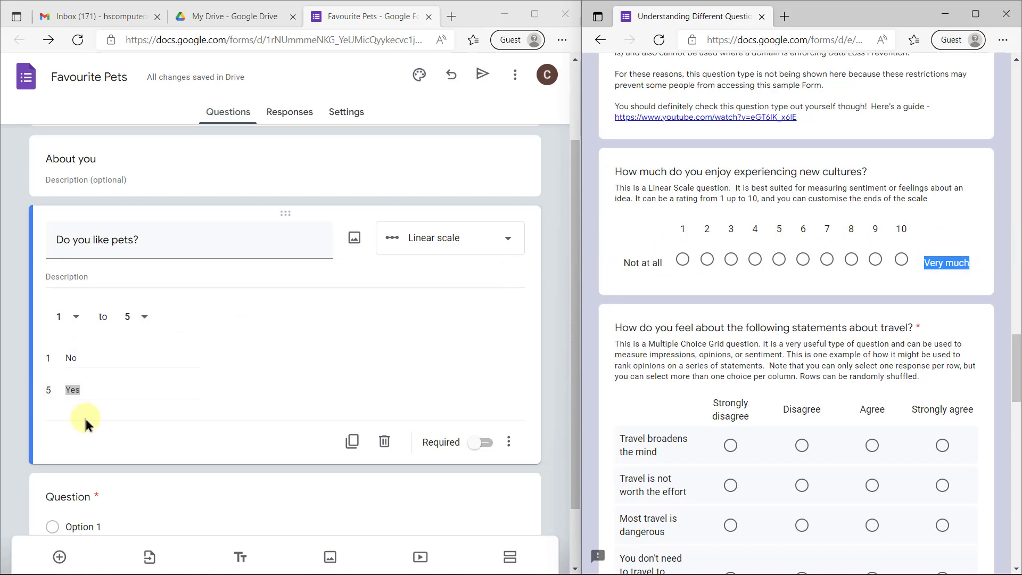
left_click(515, 74)
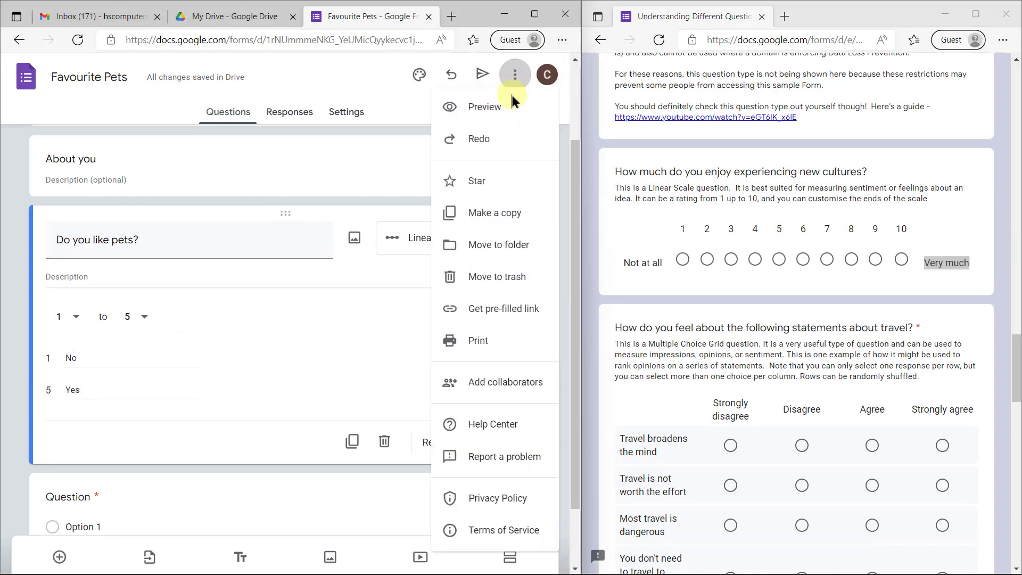
left_click(485, 108)
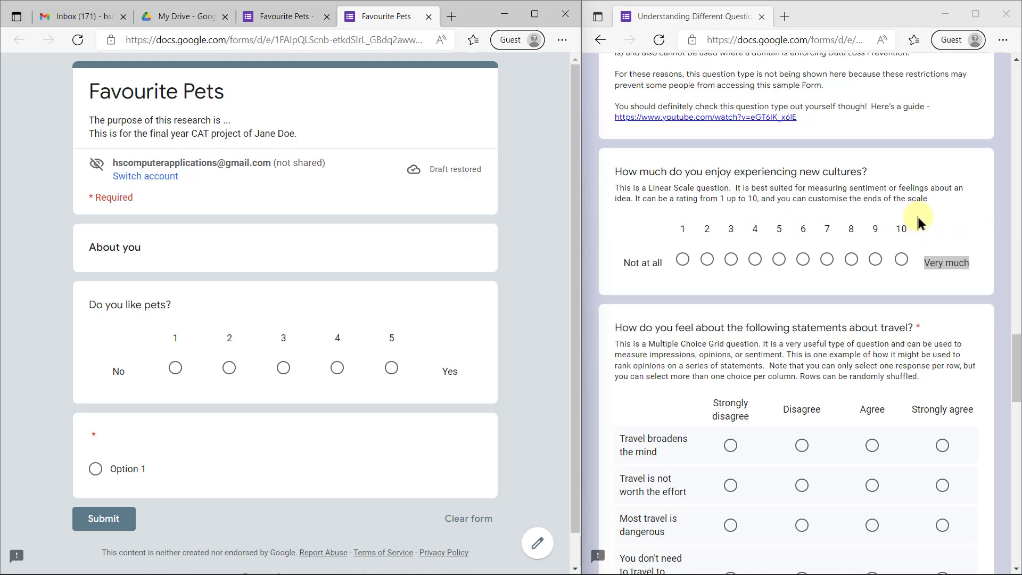
left_click_drag(619, 262, 670, 274)
left_click_drag(930, 263, 974, 266)
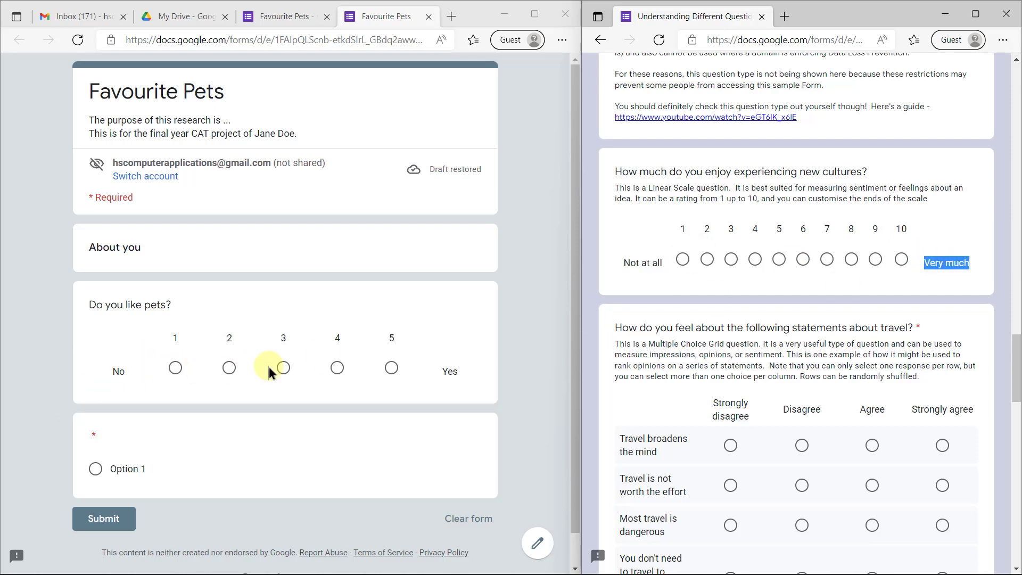
left_click(429, 16)
double_click(130, 388)
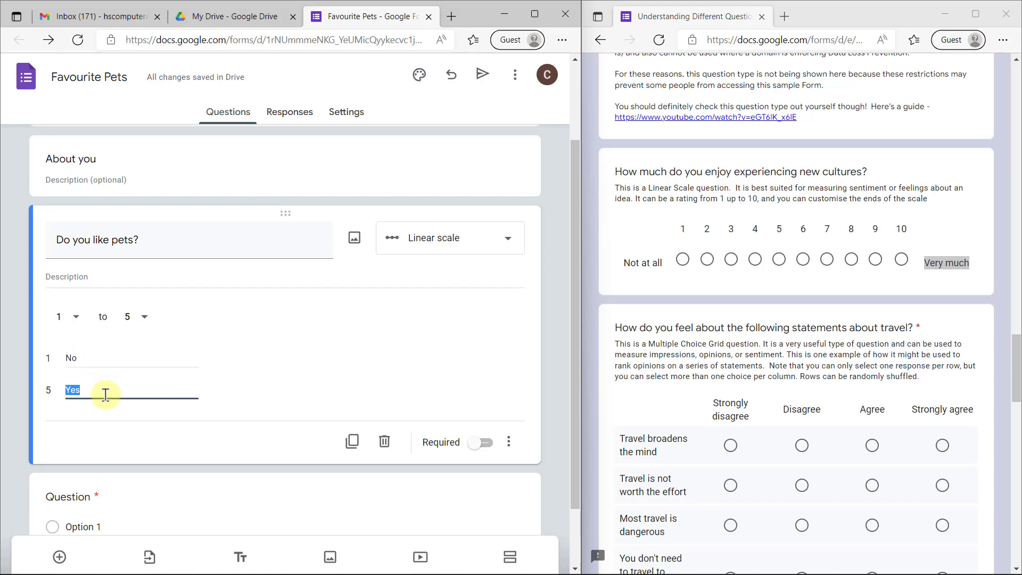
key("ctrl+shift+t")
left_click(946, 243)
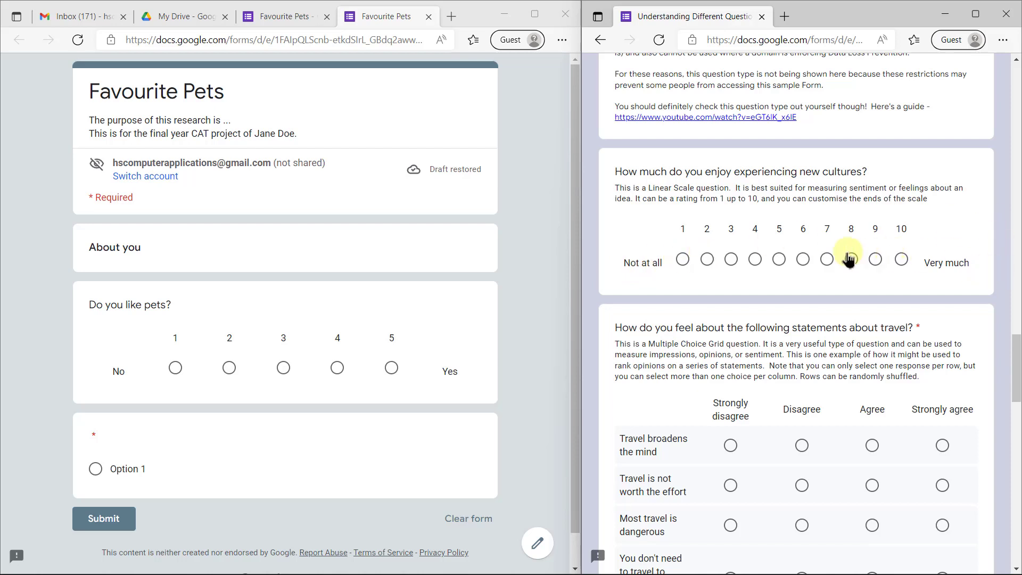
left_click(805, 261)
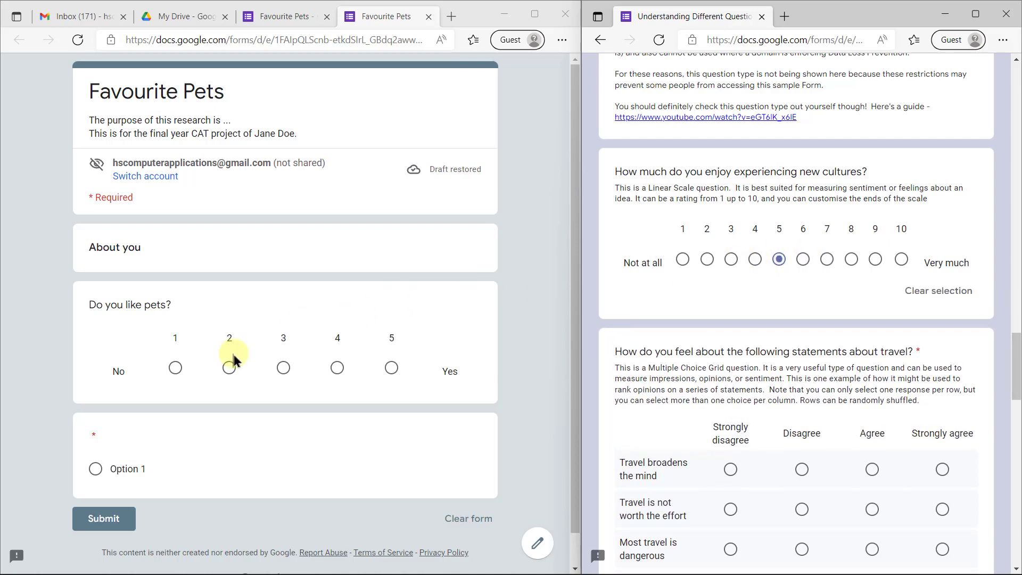
left_click(283, 369)
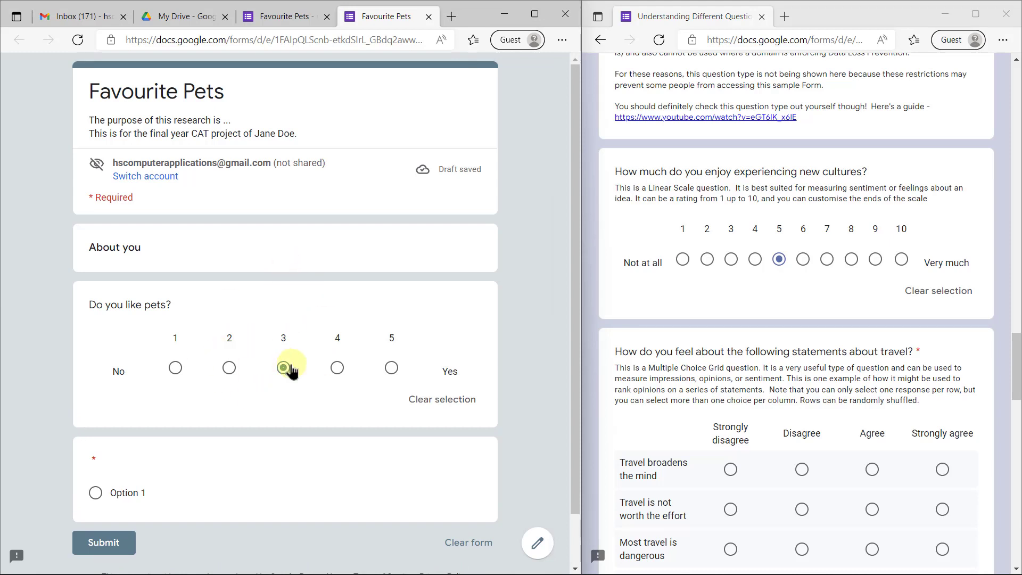
Close the preview and set the pets scale range to 0 through 6
left_click(428, 17)
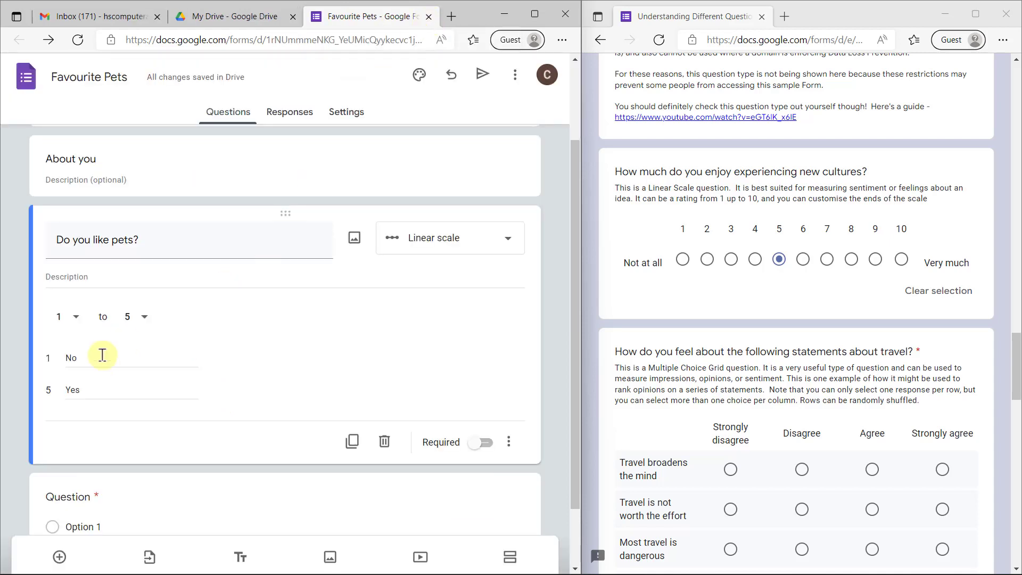
left_click(144, 317)
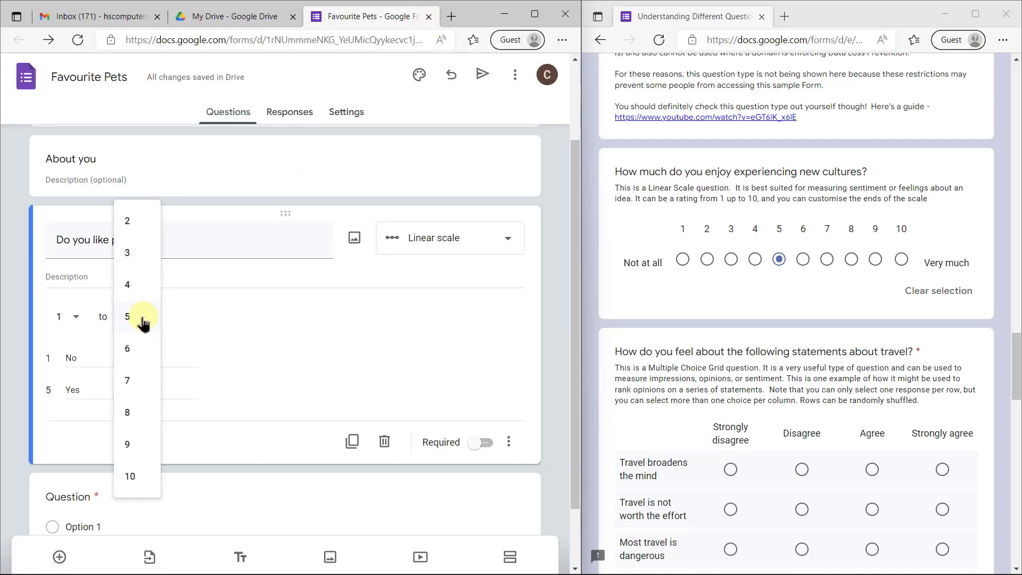
left_click(131, 348)
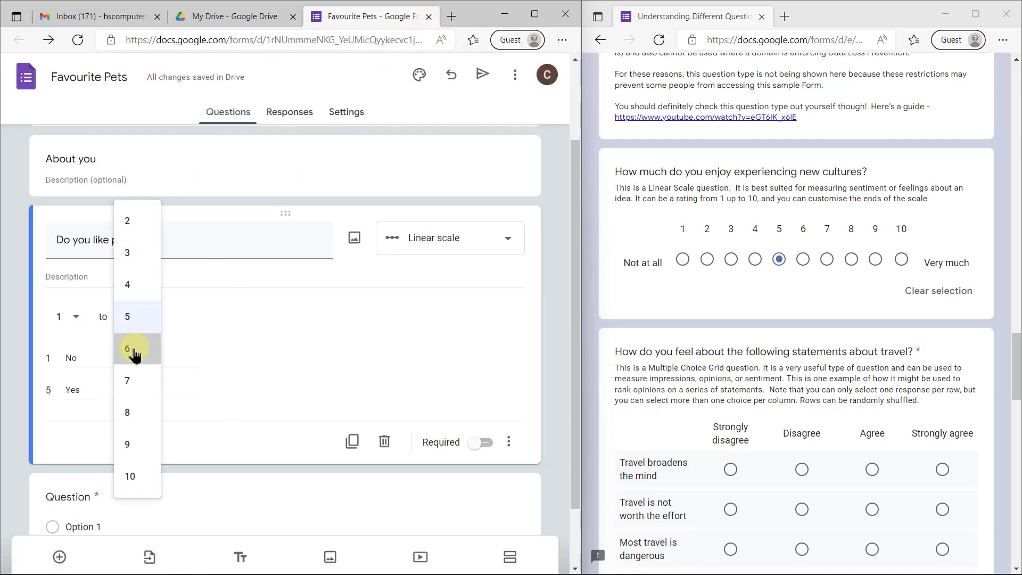
left_click(77, 325)
left_click(62, 290)
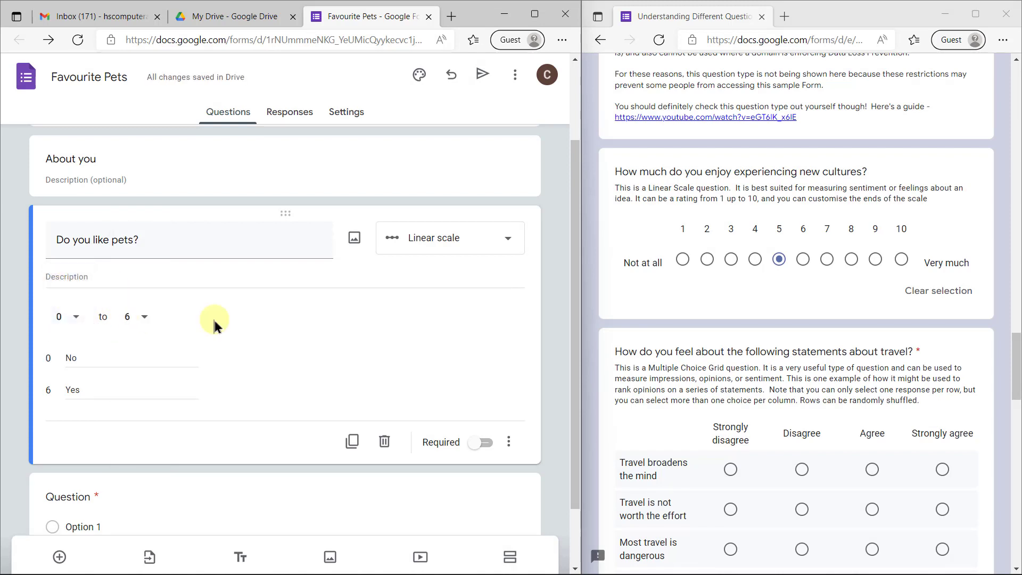
scroll(782, 439, "down", 2)
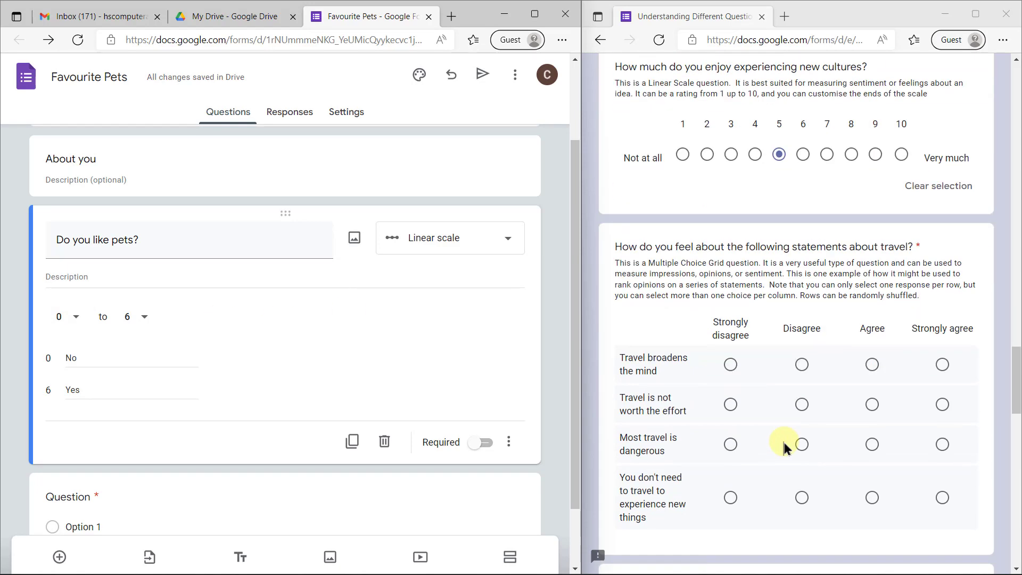
left_click(446, 250)
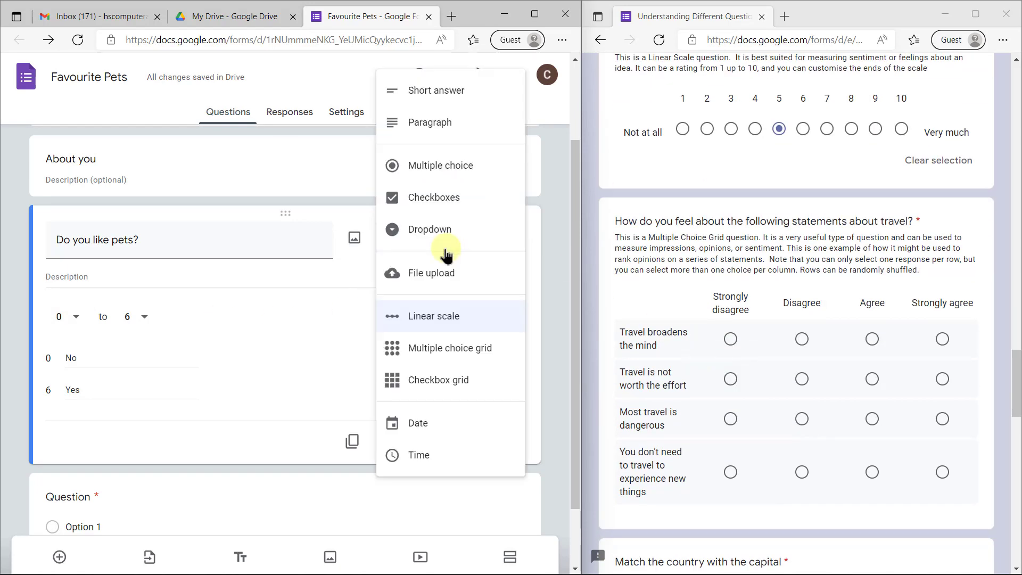
left_click(446, 351)
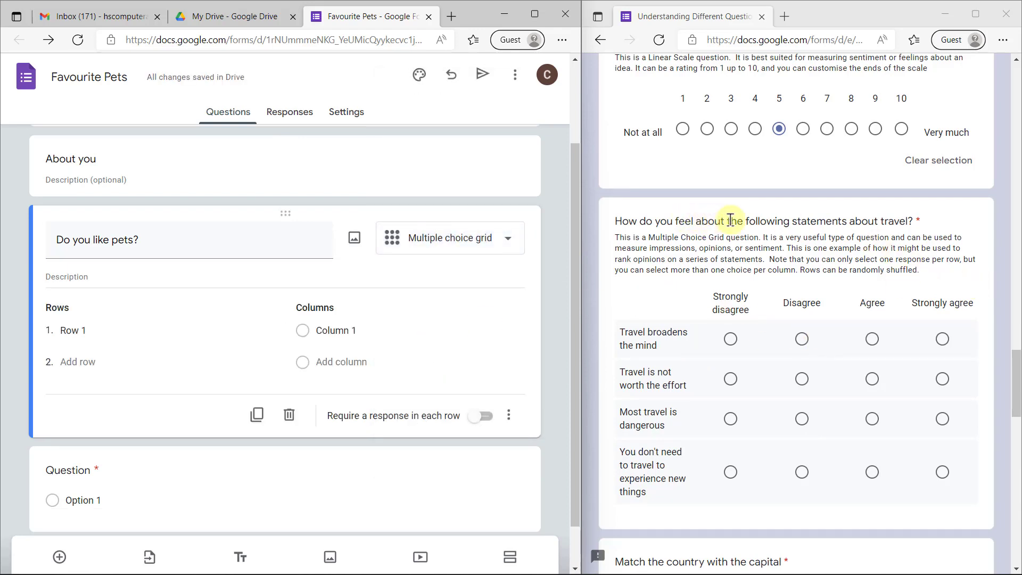
scroll(840, 239, "down", 2)
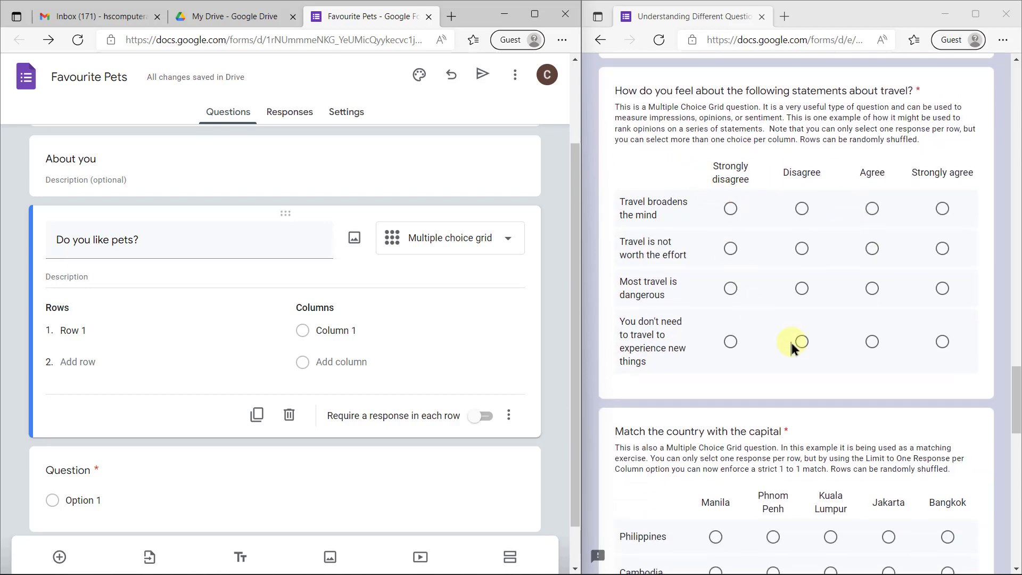
scroll(803, 347, "down", 2)
scroll(776, 303, "down", 2)
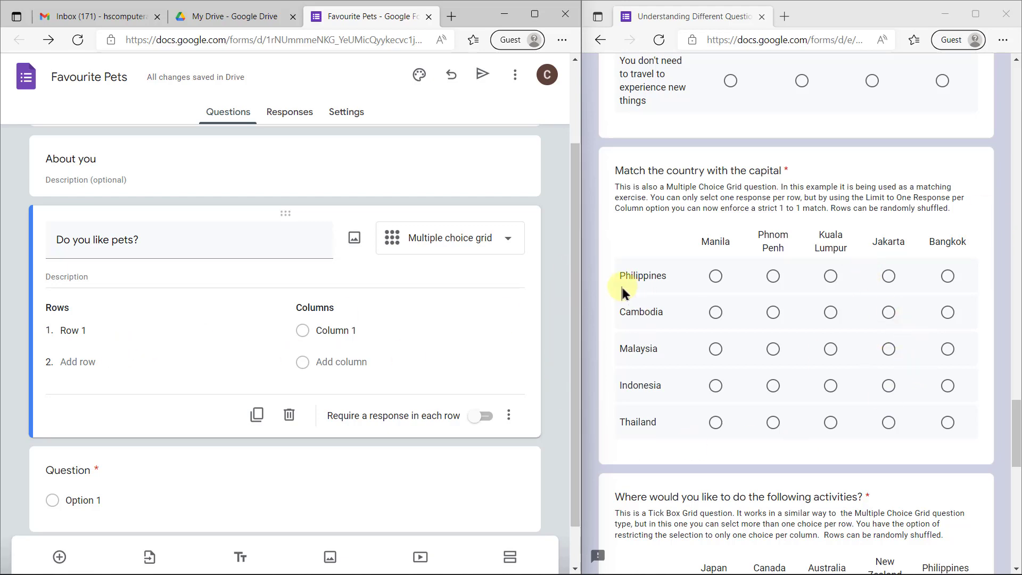
scroll(624, 283, "up", 4)
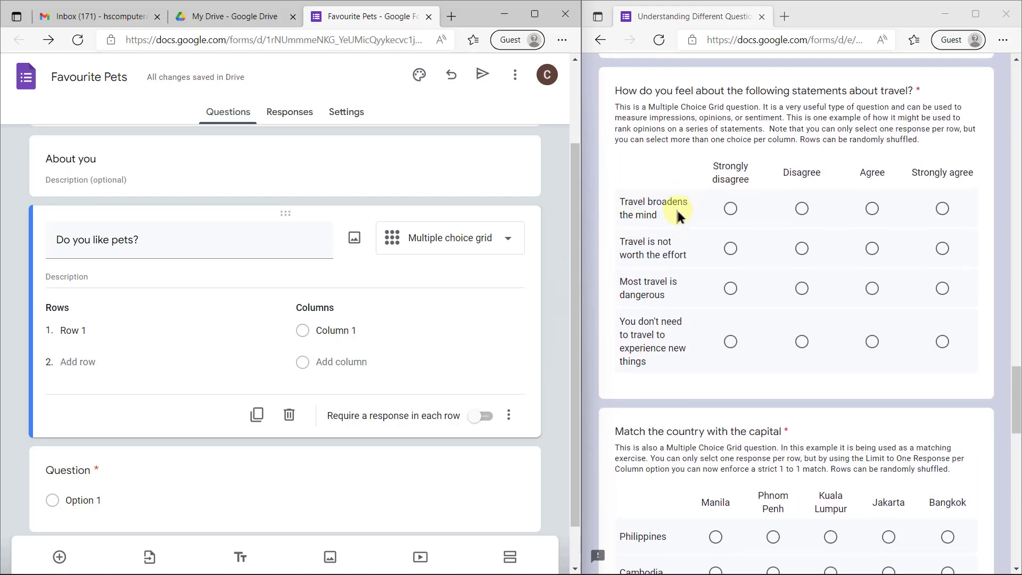
left_click(103, 336)
left_click(118, 365)
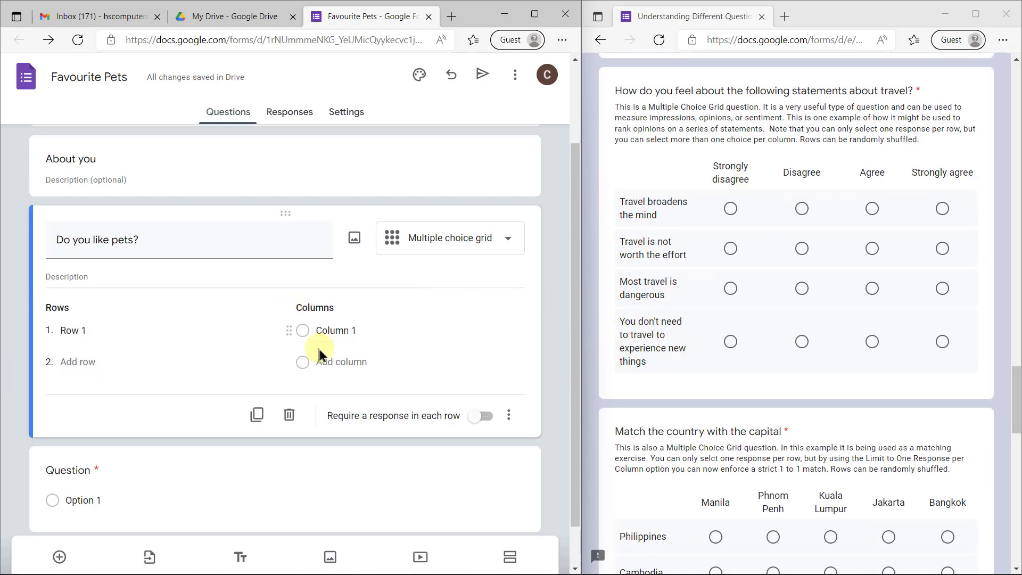
scroll(796, 292, "down", 2)
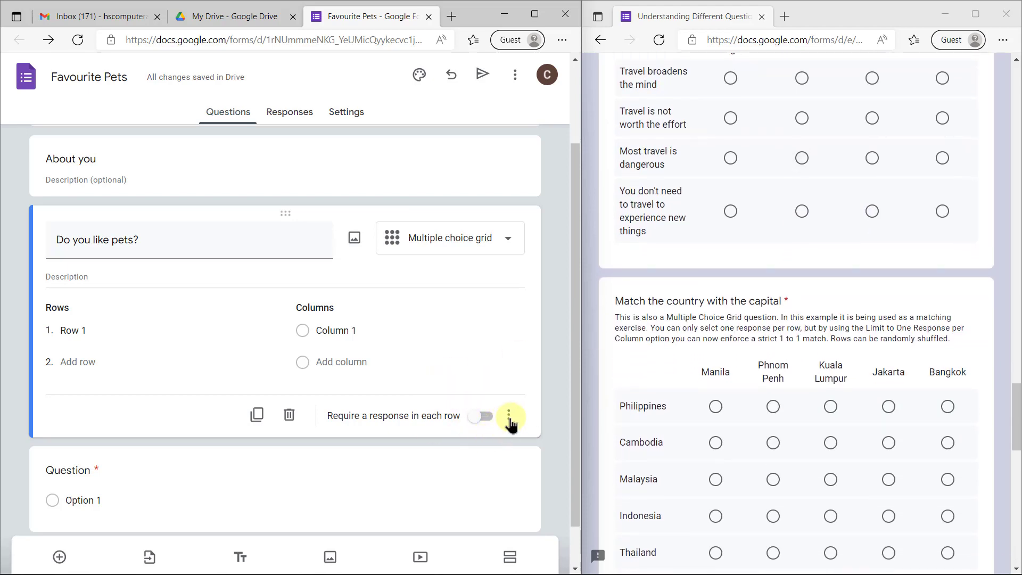
left_click(482, 417)
left_click(482, 416)
scroll(744, 368, "down", 7)
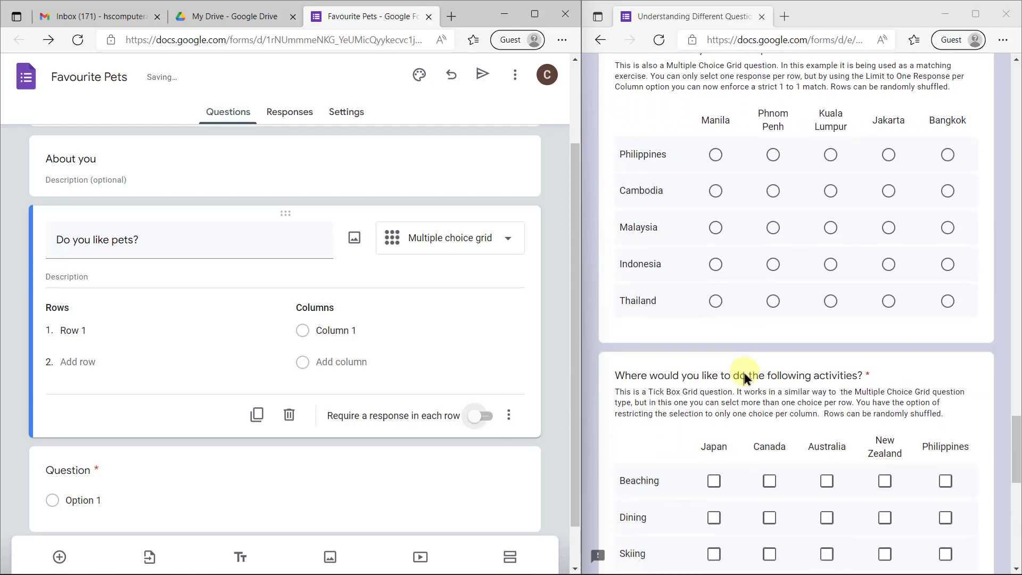
Switch the pets question to Checkbox grid and test ticks in the example's country grid
left_click(458, 242)
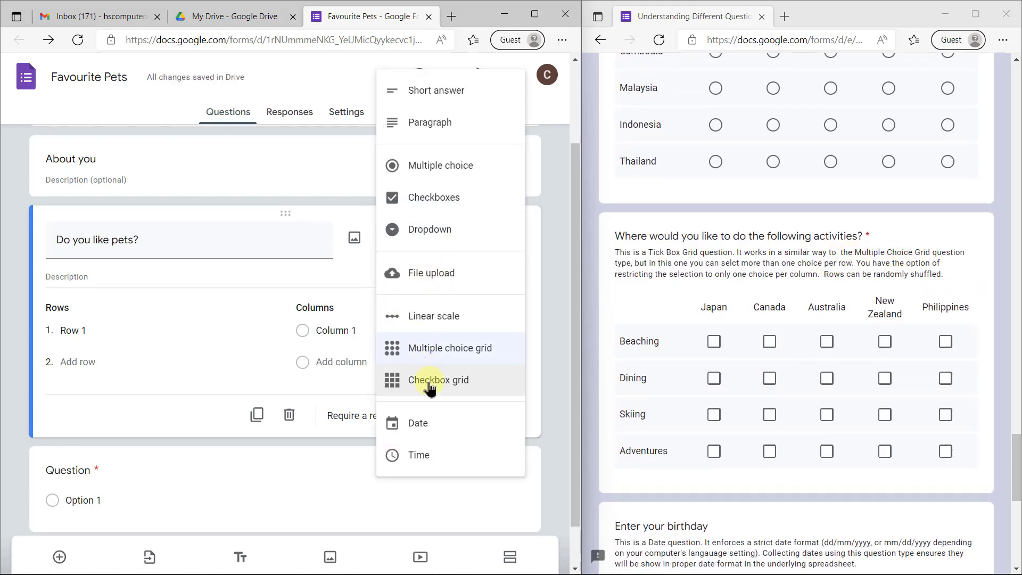
left_click(430, 381)
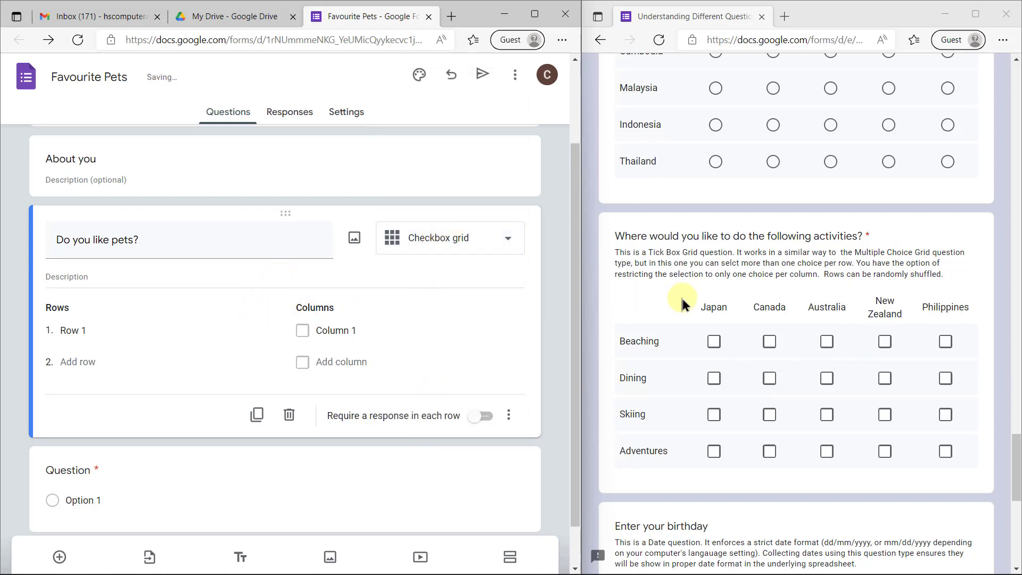
left_click(714, 377)
left_click(770, 378)
left_click(827, 378)
left_click(769, 414)
left_click(770, 451)
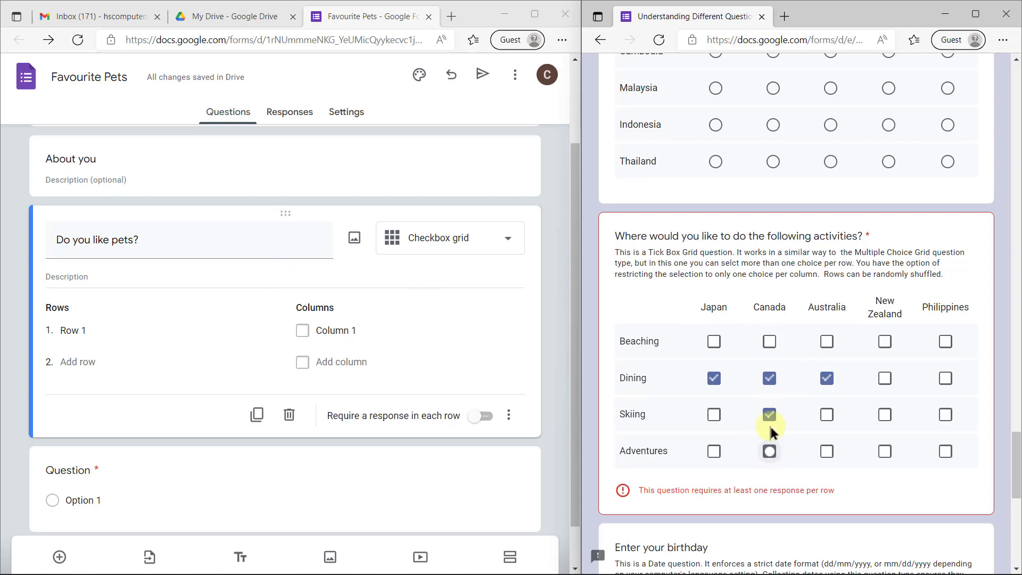
left_click(767, 342)
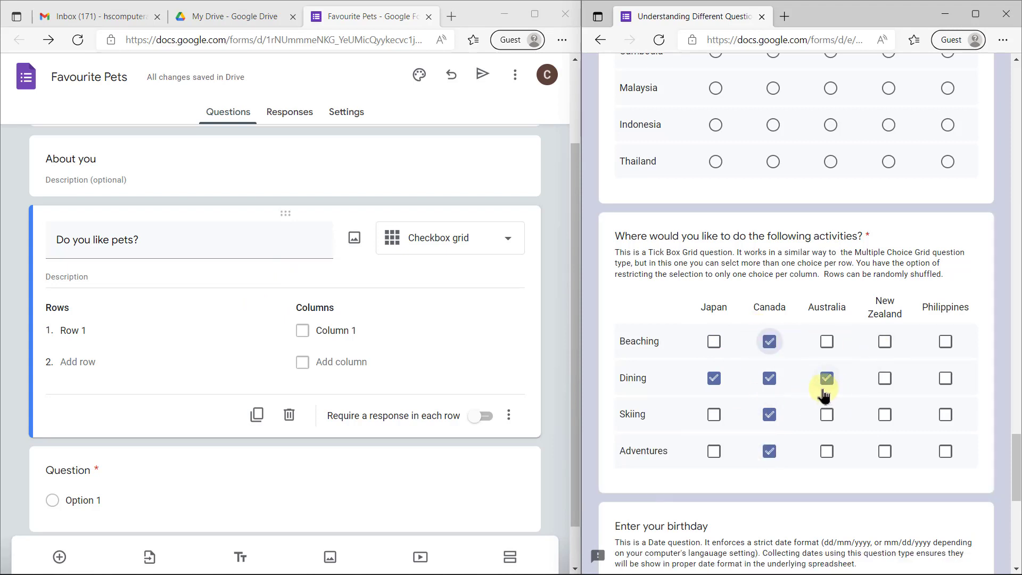
Clear all the test ticks from the example's Beaching, Dining, Skiing and Adventures rows
left_click(769, 342)
left_click(769, 378)
left_click(827, 379)
left_click(770, 415)
left_click(769, 451)
scroll(799, 399, "down", 7)
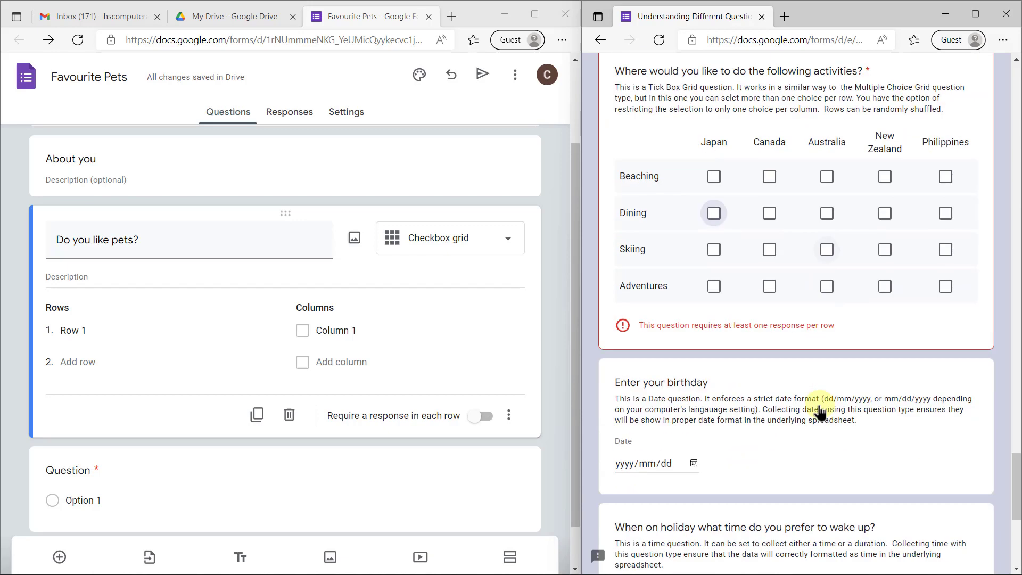
Change the 'Do you like pets?' question type to Date
left_click(437, 238)
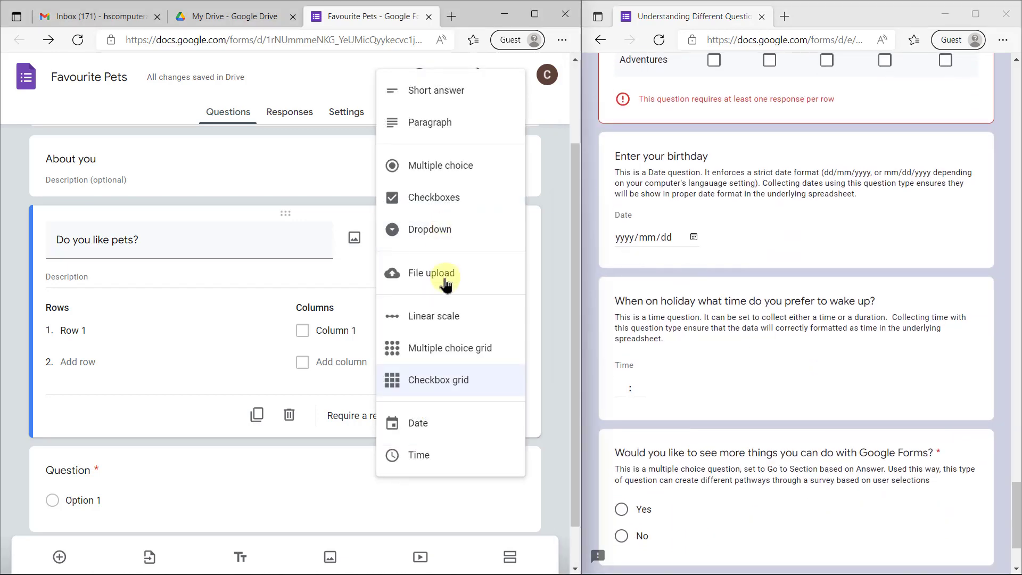
left_click(447, 434)
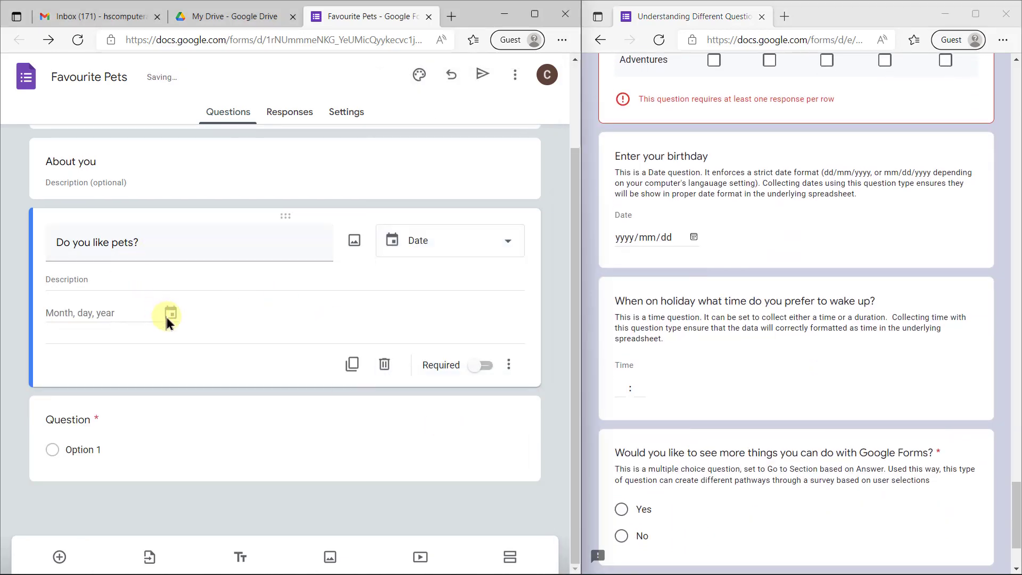
scroll(676, 479, "down", 2)
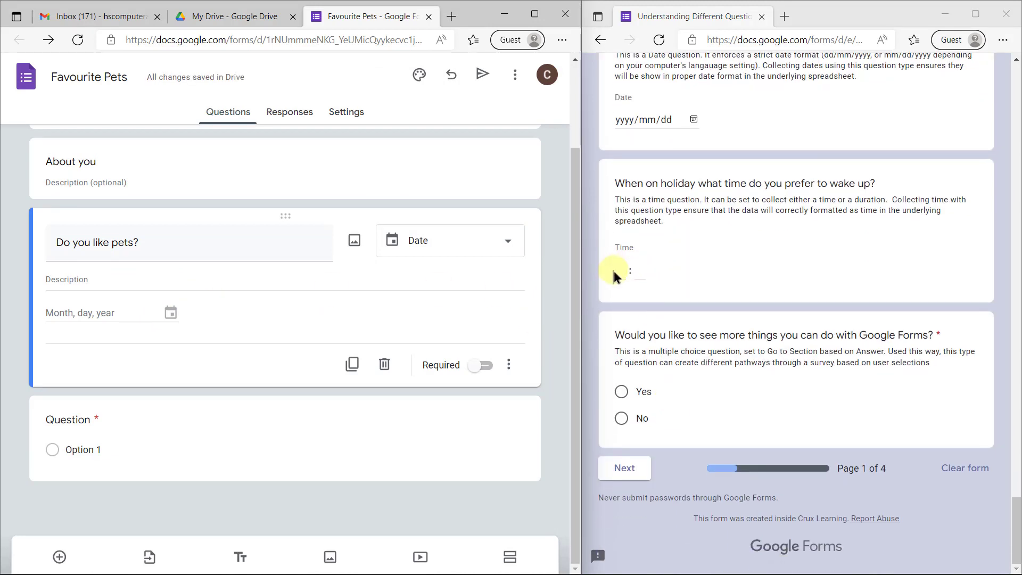
Try the example form's date field, picking a birthday from the calendar
left_click(639, 271)
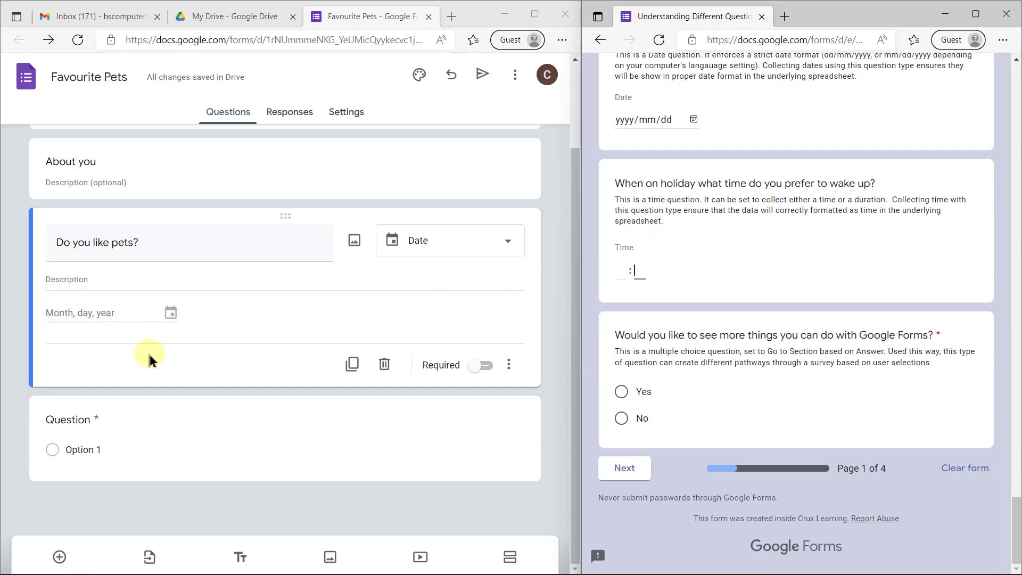
left_click(170, 313)
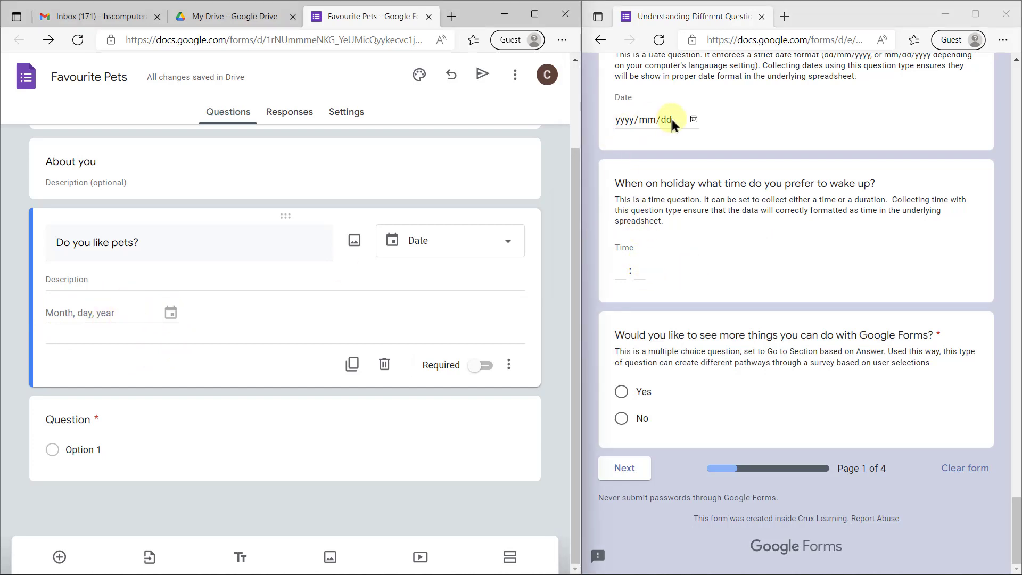
left_click(694, 119)
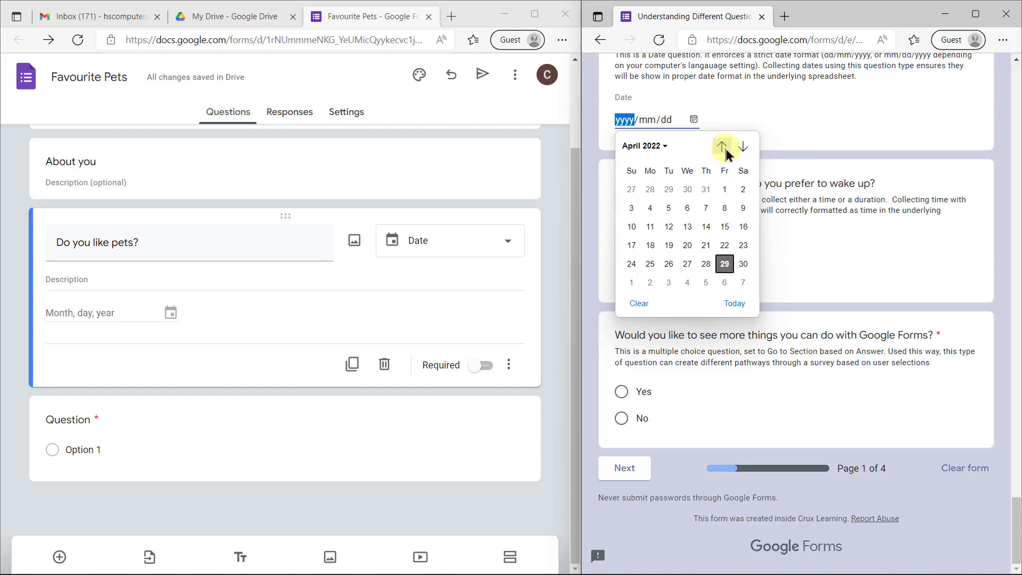
scroll(799, 176, "up", 3)
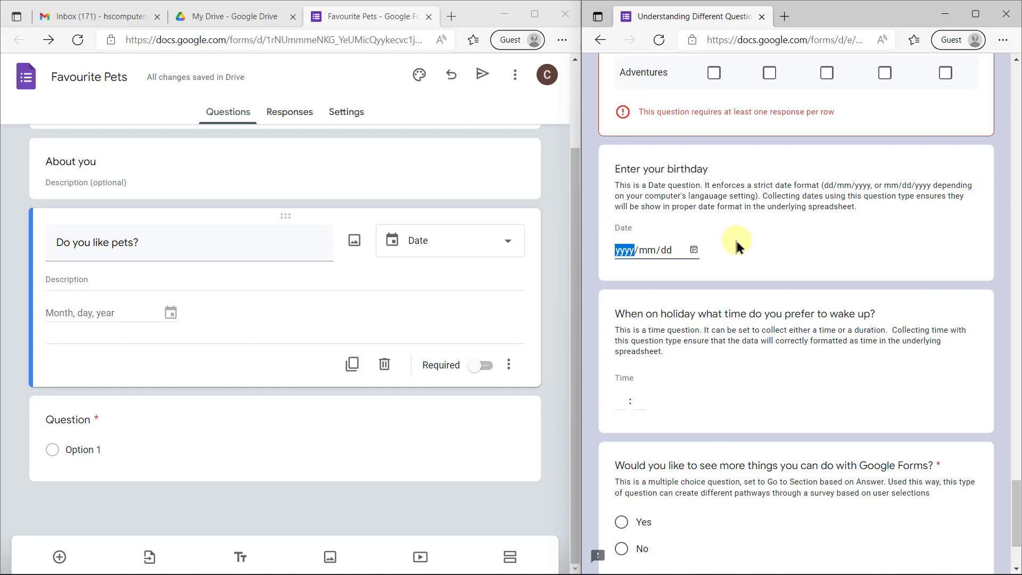
scroll(737, 238, "down", 3)
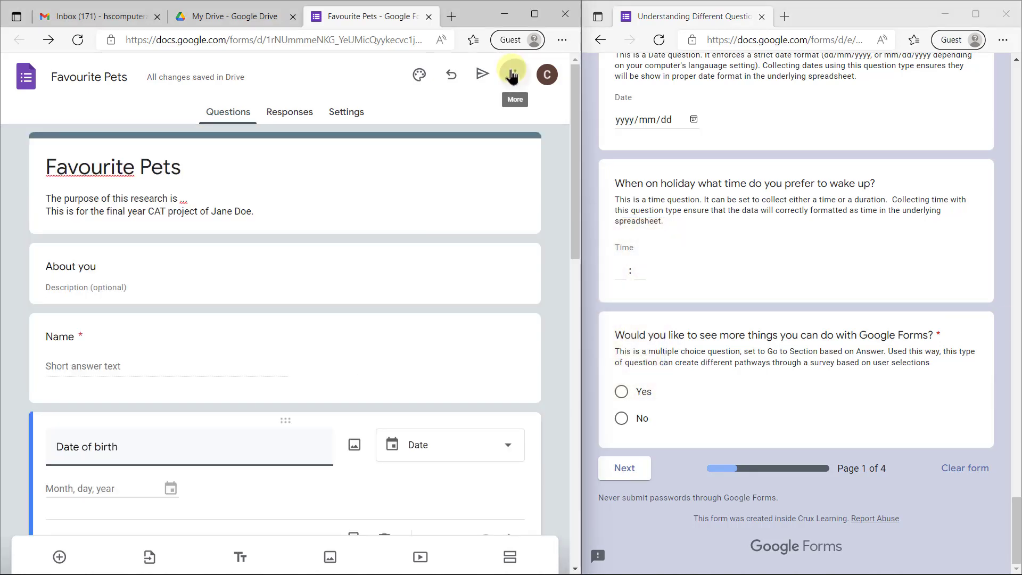
left_click(510, 76)
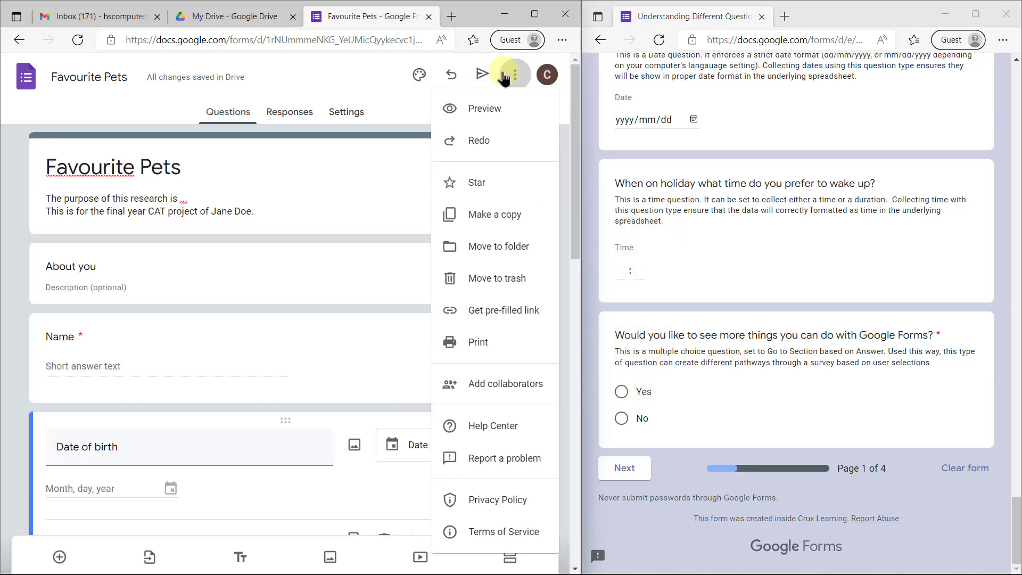
left_click(490, 106)
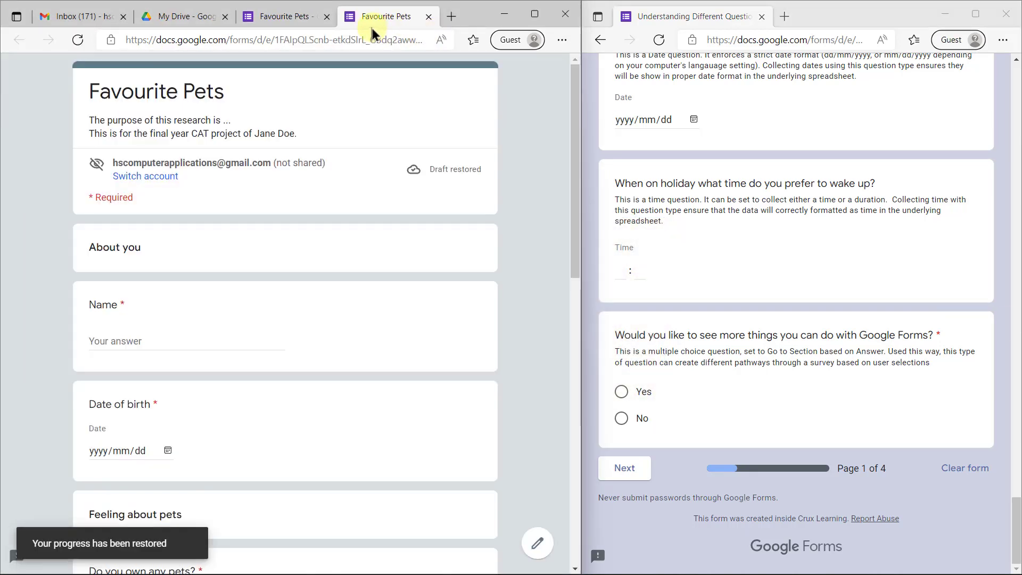
scroll(321, 228, "down", 7)
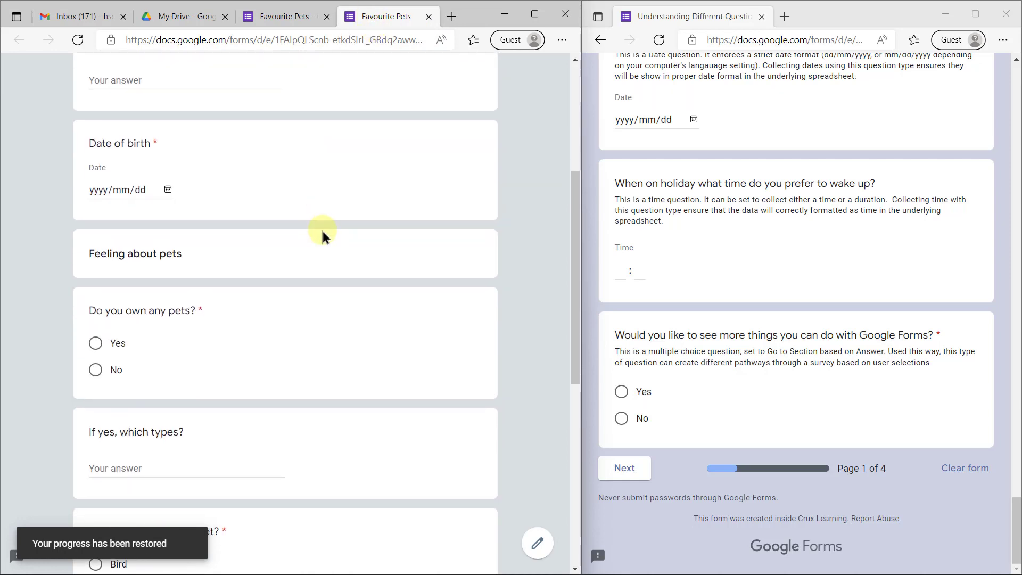
scroll(321, 227, "down", 2)
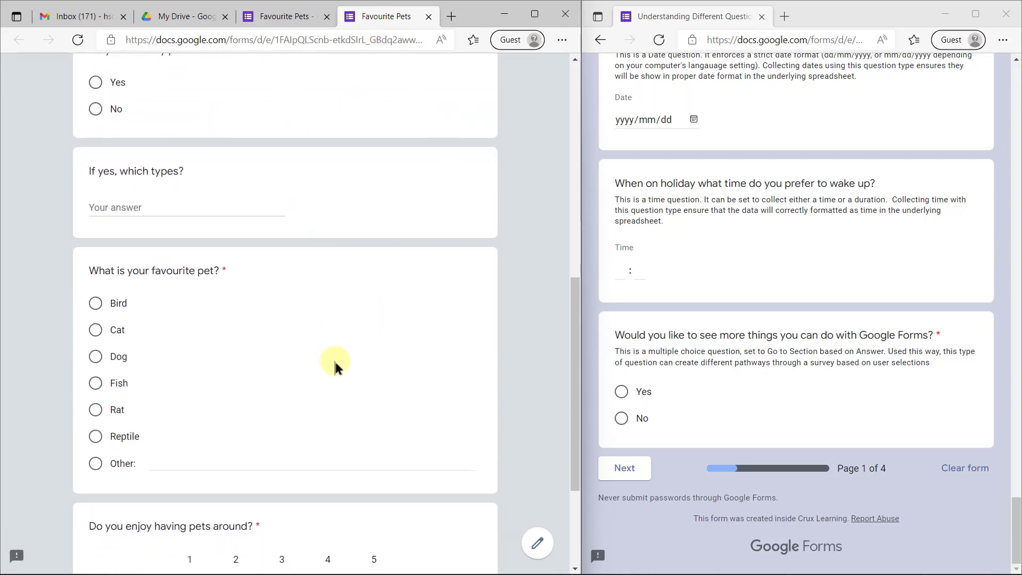
scroll(334, 359, "down", 3)
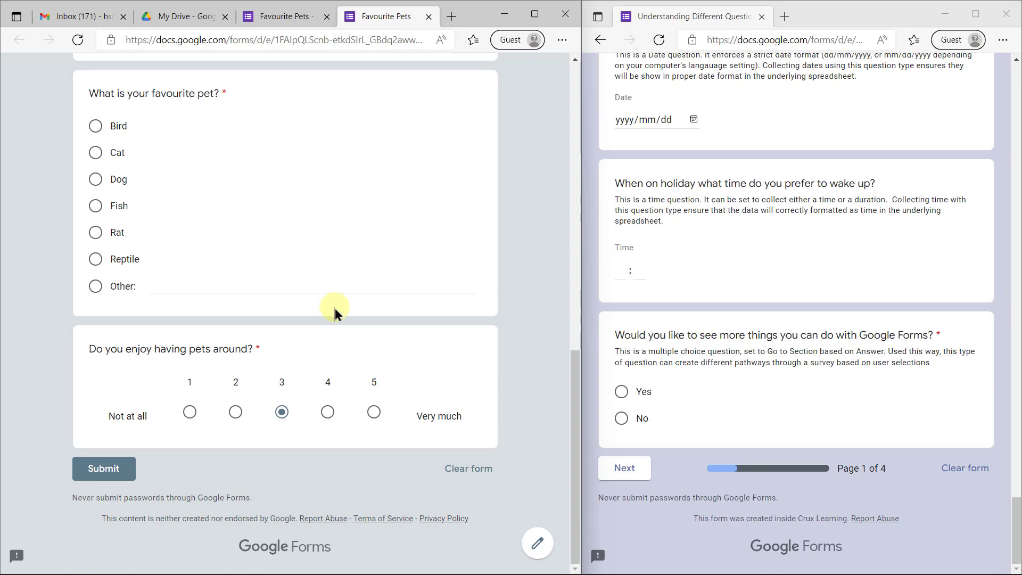
scroll(333, 306, "up", 12)
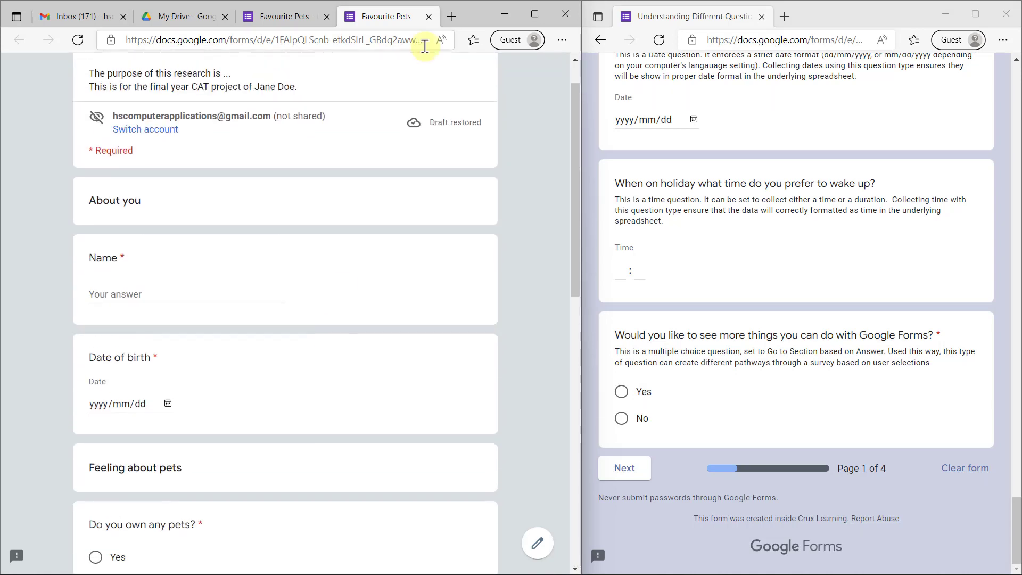
left_click(429, 17)
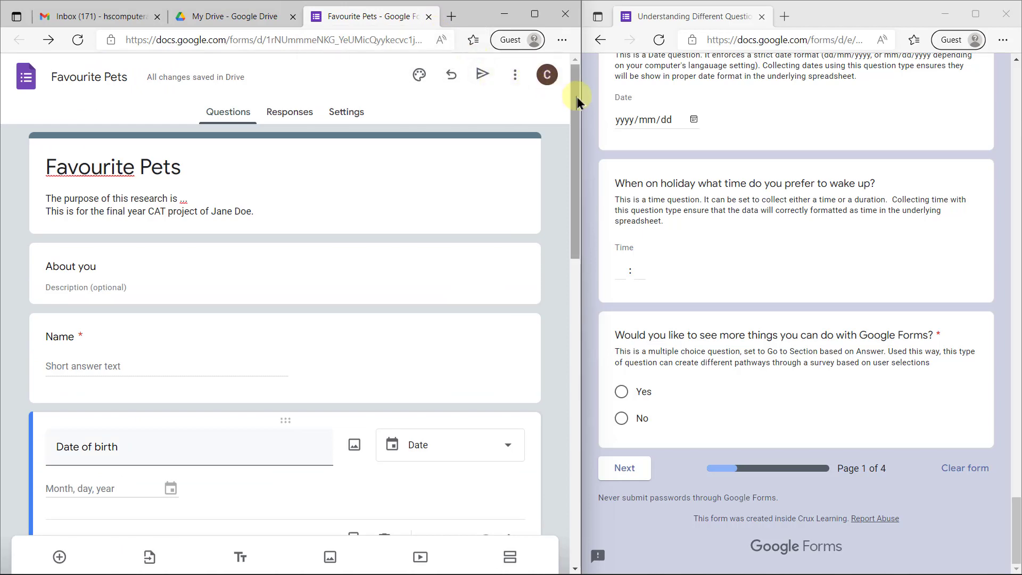
Widen the editor, open Send form and switch from e-mail to the link option
left_click_drag(582, 101, 676, 84)
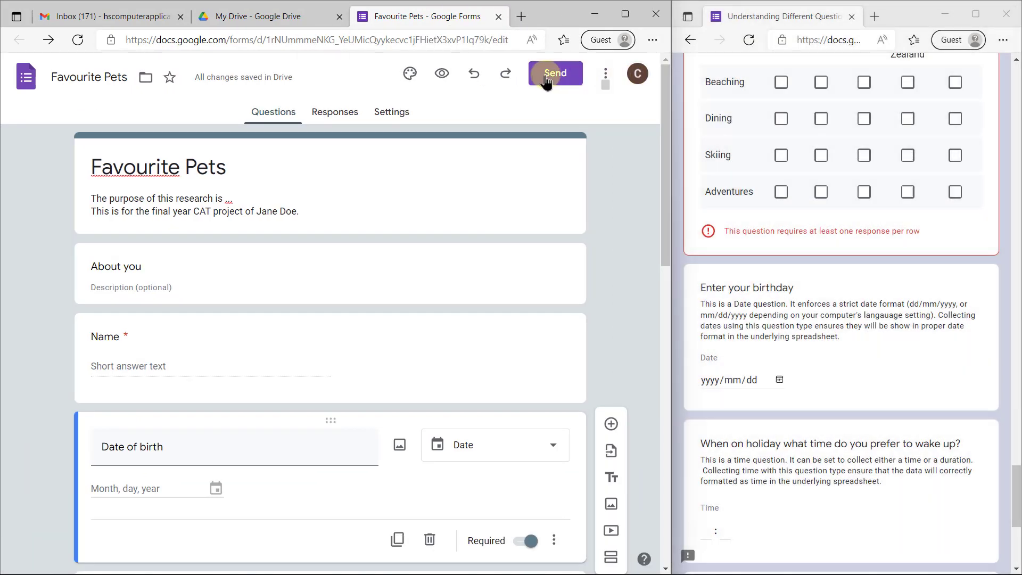
left_click(547, 79)
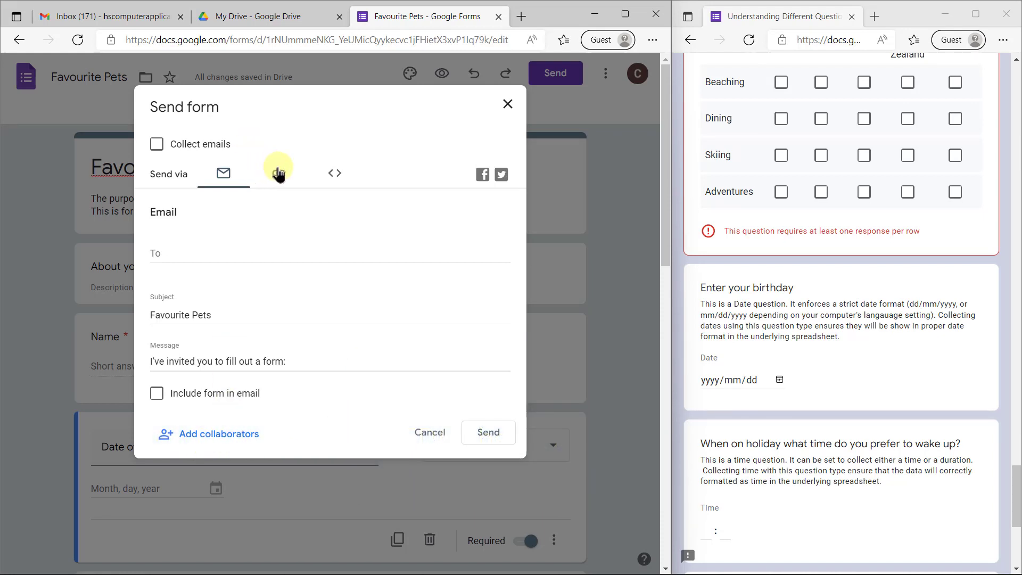
left_click(230, 251)
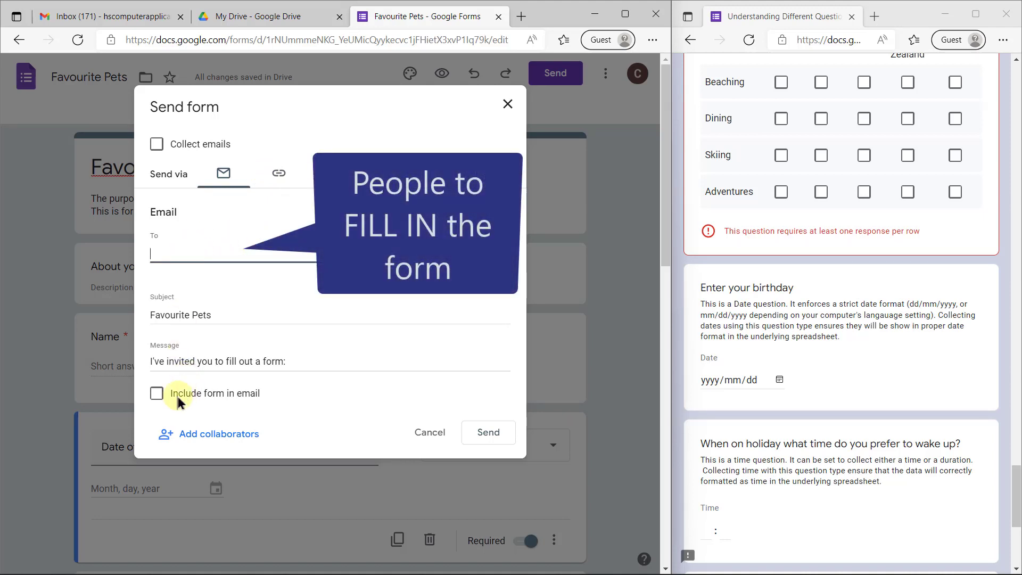
left_click(278, 176)
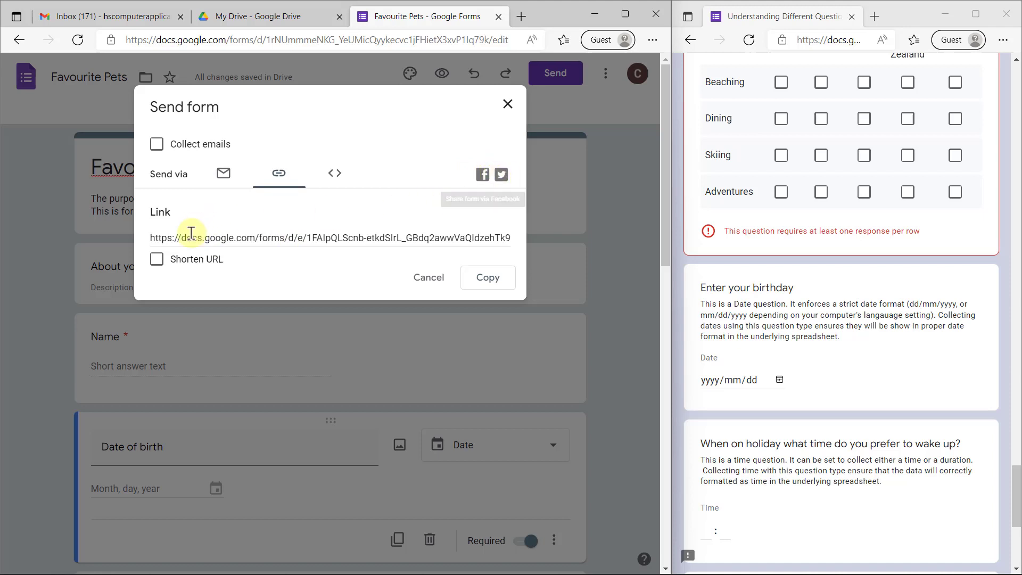
Shorten the form link and copy the forms.gle URL to the clipboard
left_click(286, 240)
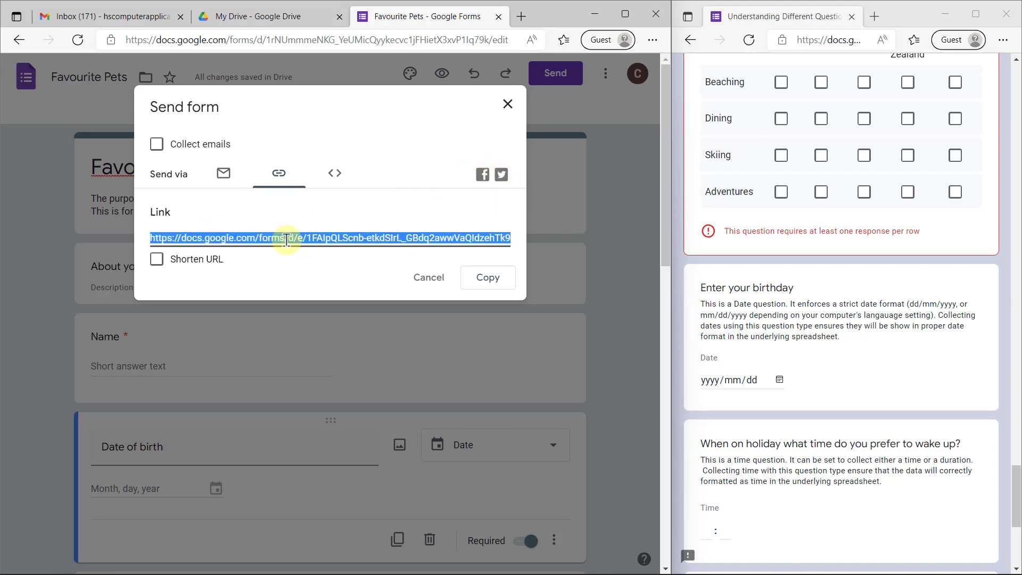
left_click(157, 259)
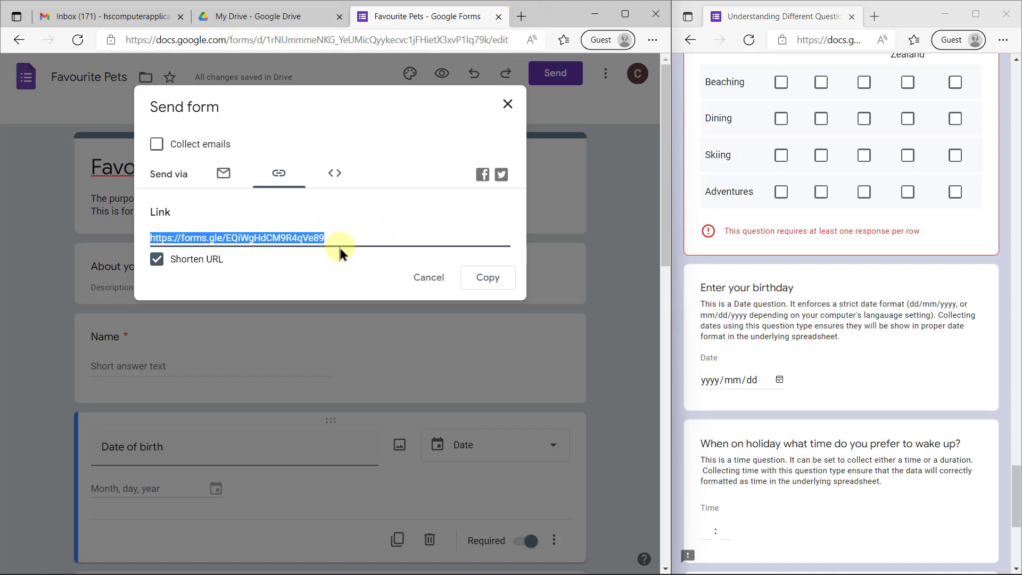
right_click(297, 238)
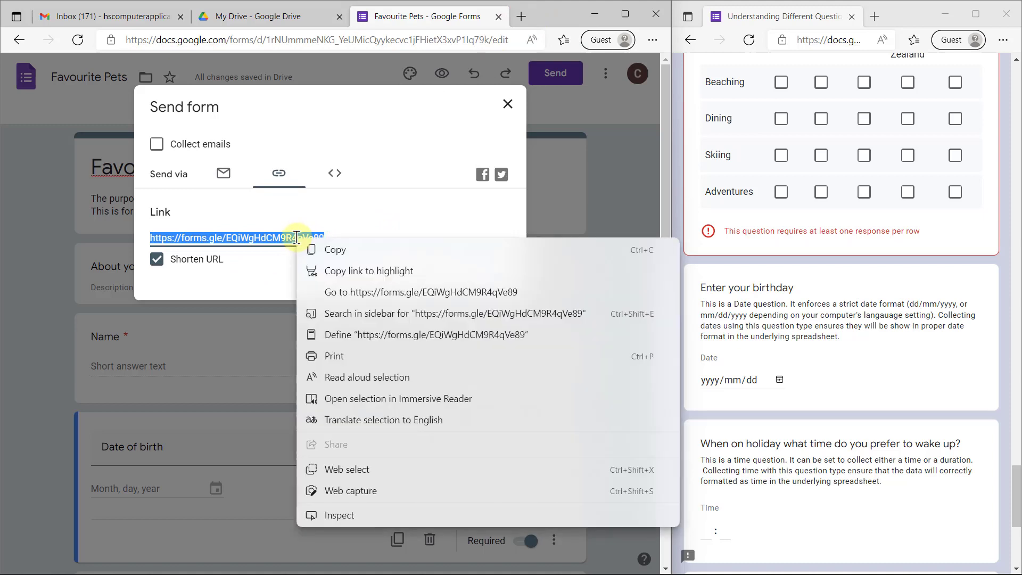
left_click(321, 246)
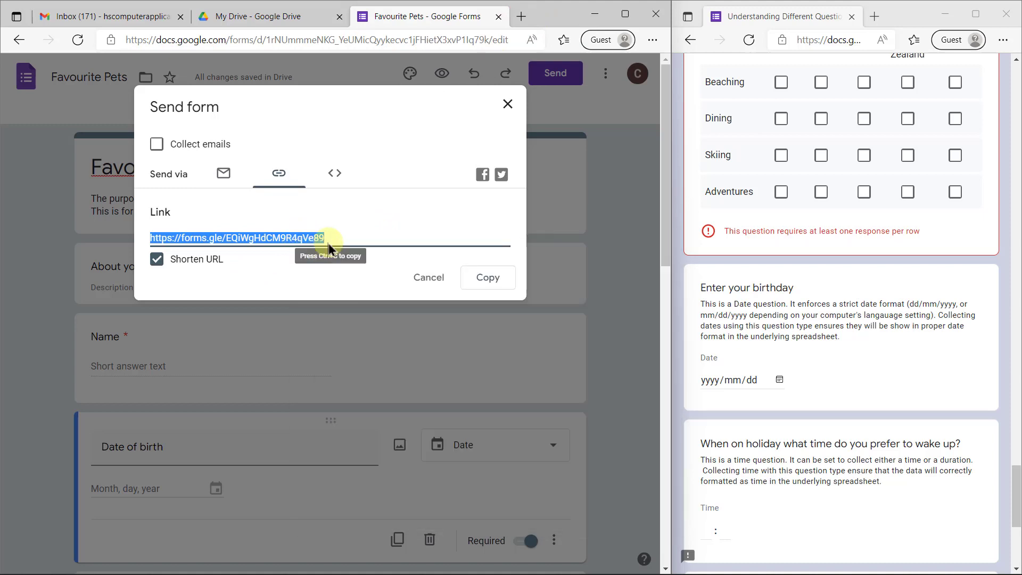
left_click(497, 279)
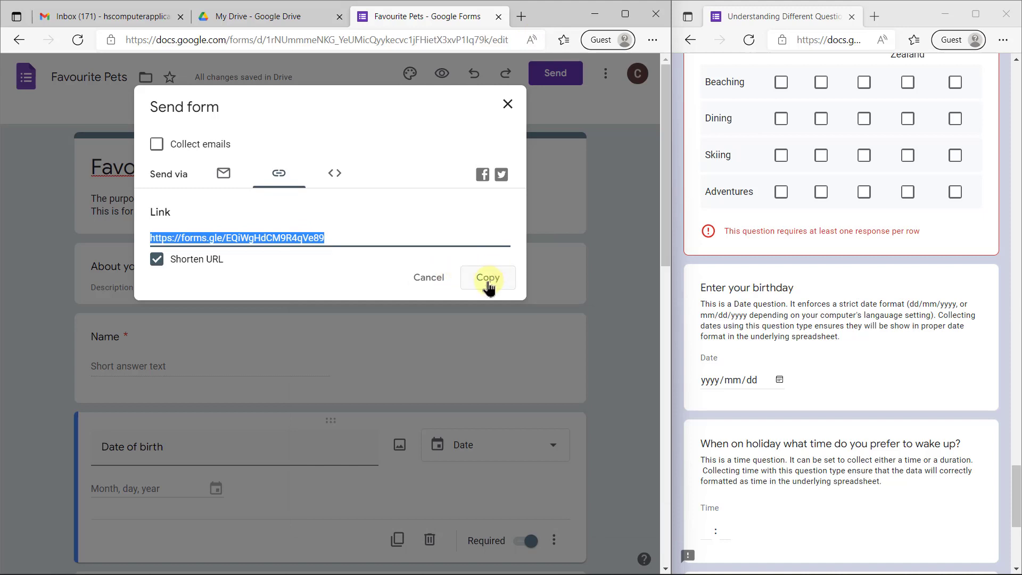
Go to bit.ly in a new tab and dismiss the custom domain promotion
left_click(520, 16)
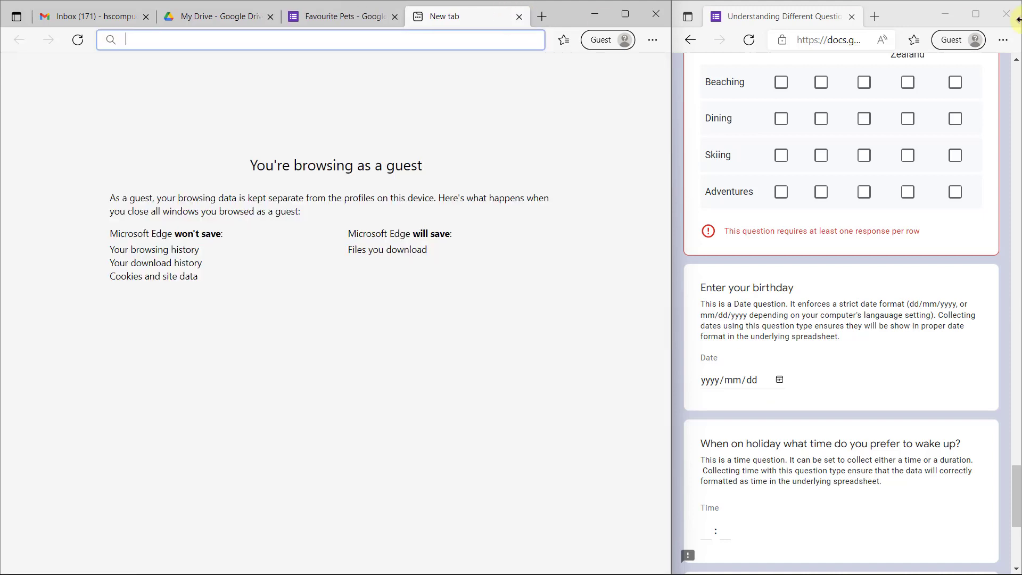
type("bit.l")
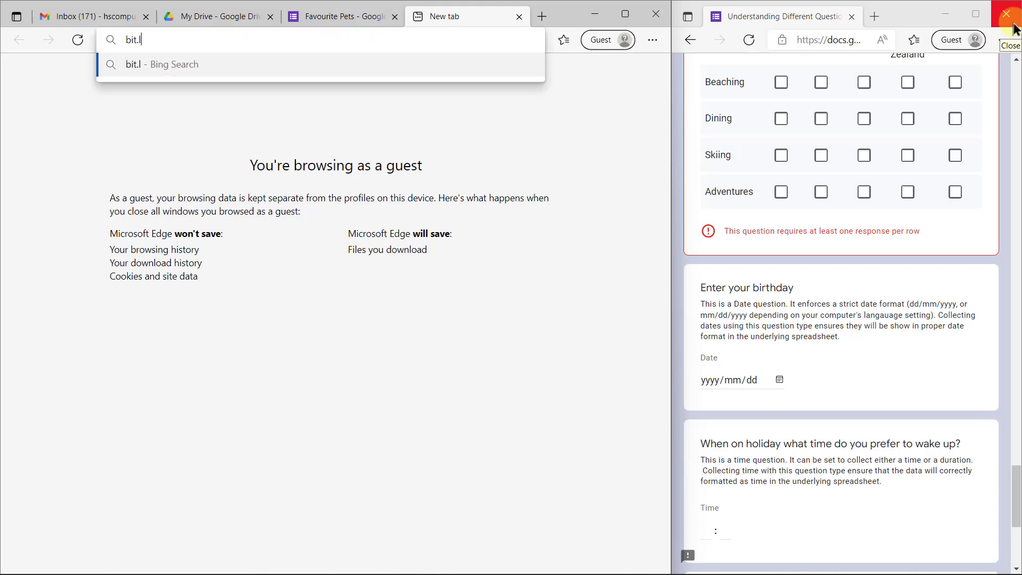
type("y")
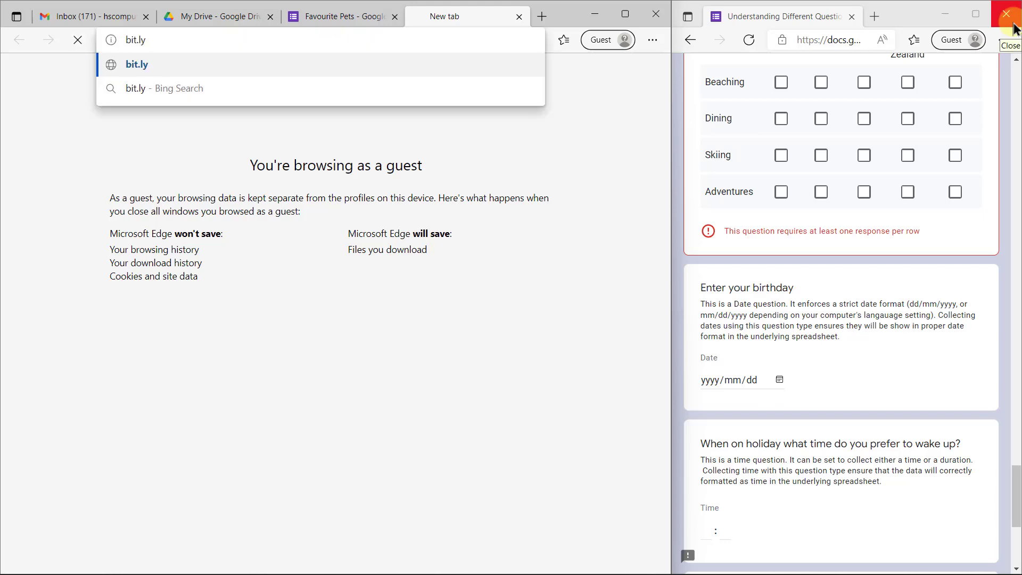
key("Return")
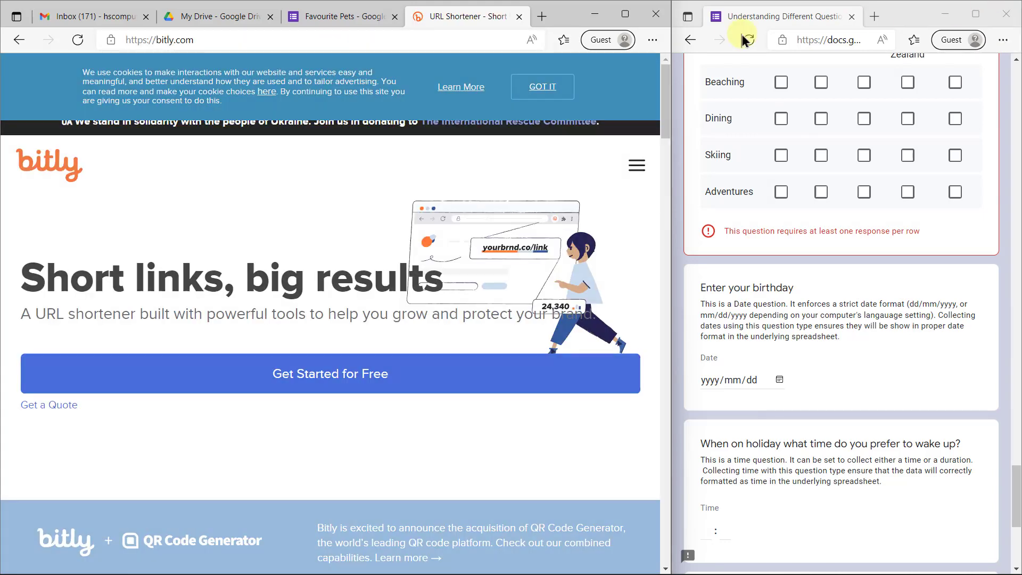
left_click(1014, 29)
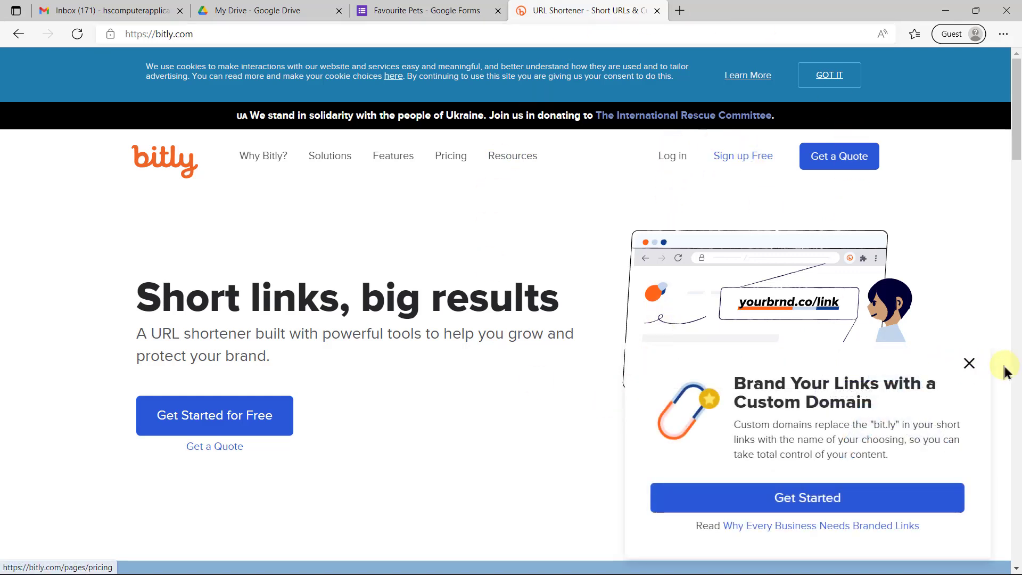
left_click(969, 363)
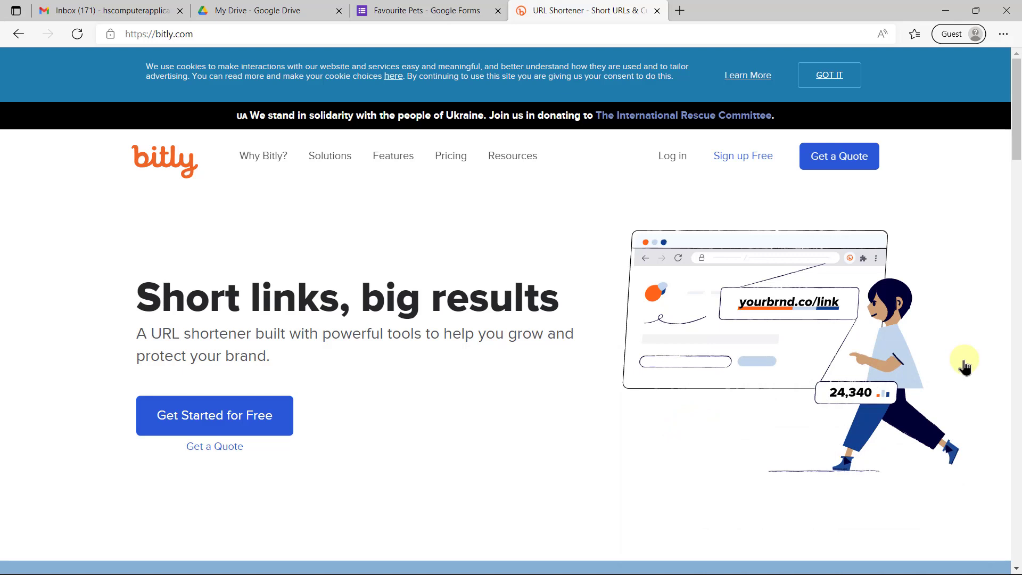
Paste the forms.gle form link into Bitly and shorten it
scroll(613, 354, "down", 5)
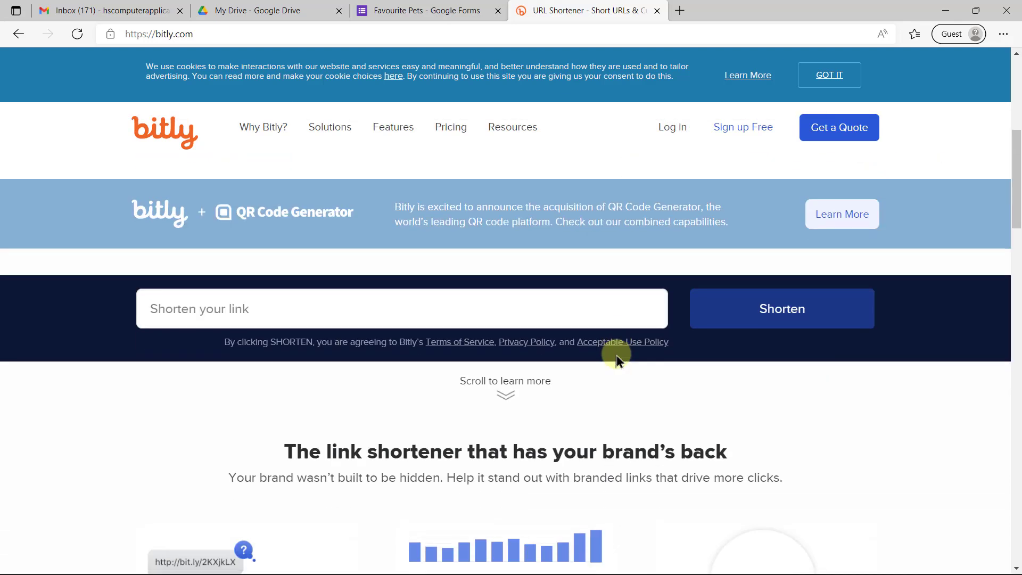
left_click(244, 295)
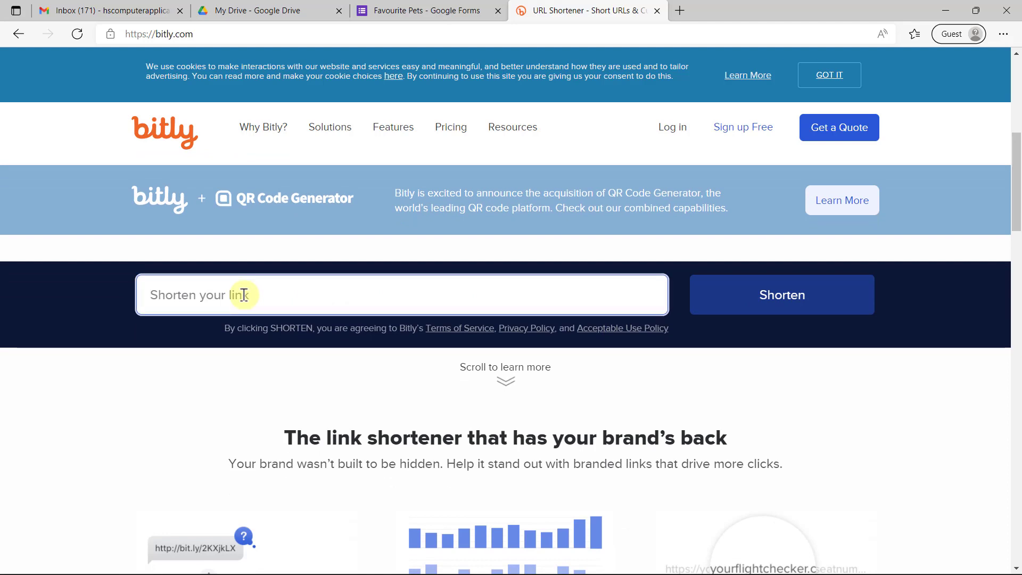
key("ctrl+v")
left_click(792, 305)
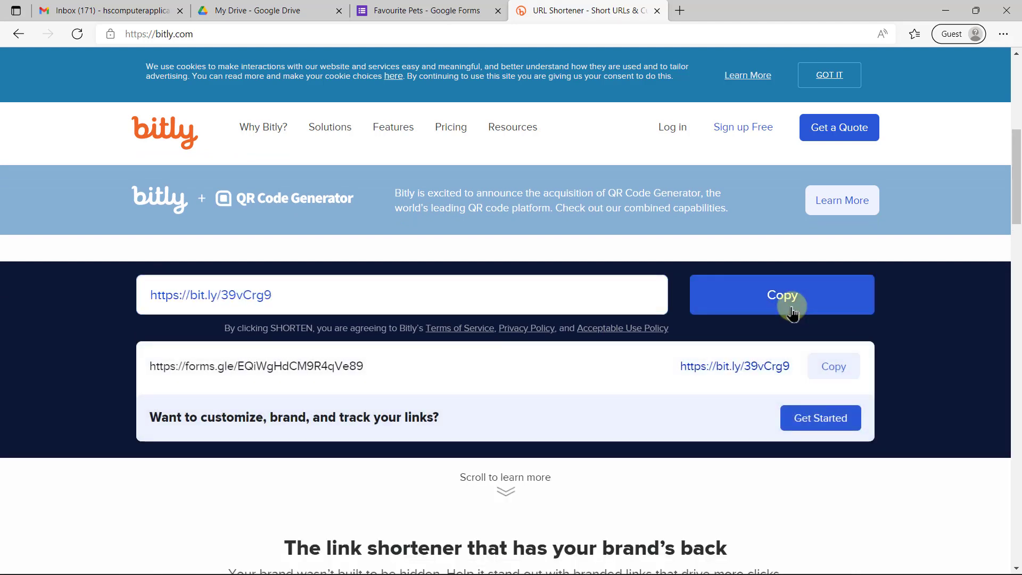
left_click(433, 8)
left_click(333, 255)
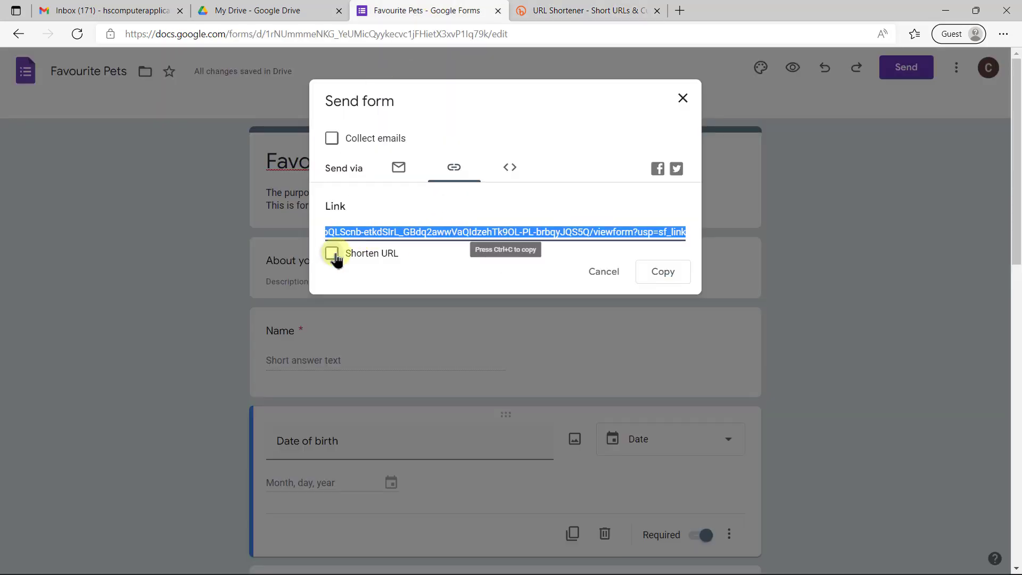
left_click(333, 254)
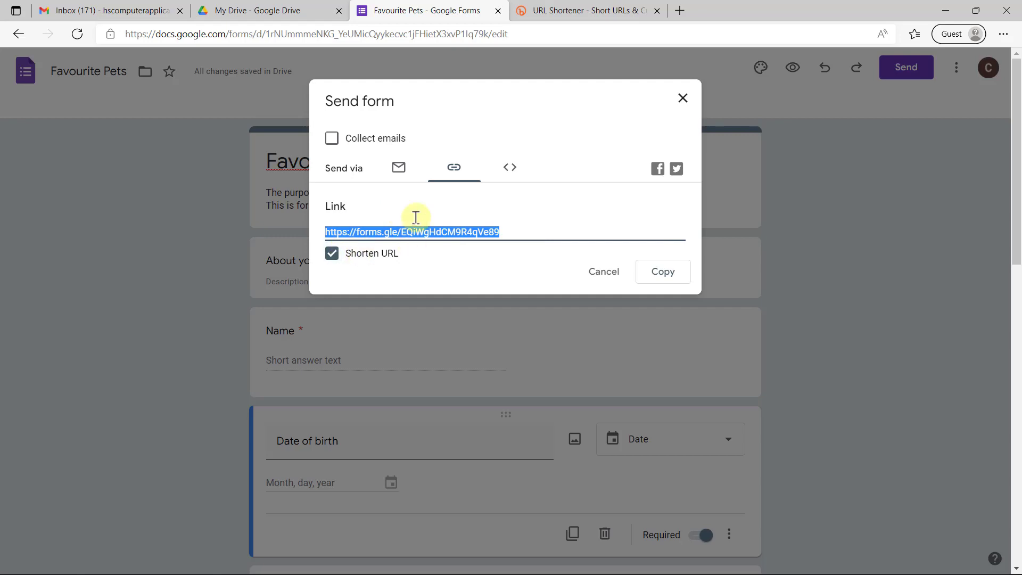
left_click(552, 13)
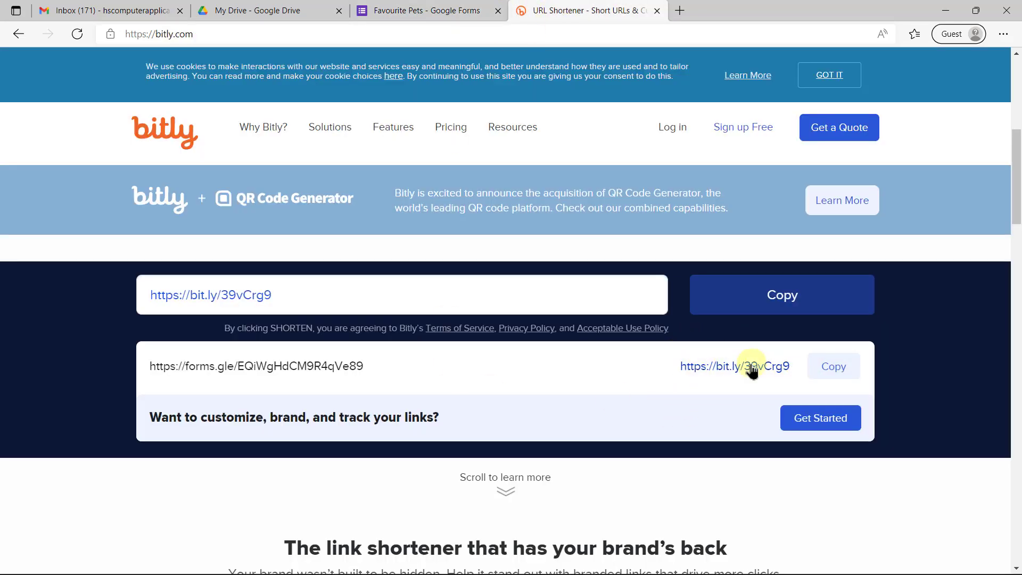
left_click(834, 370)
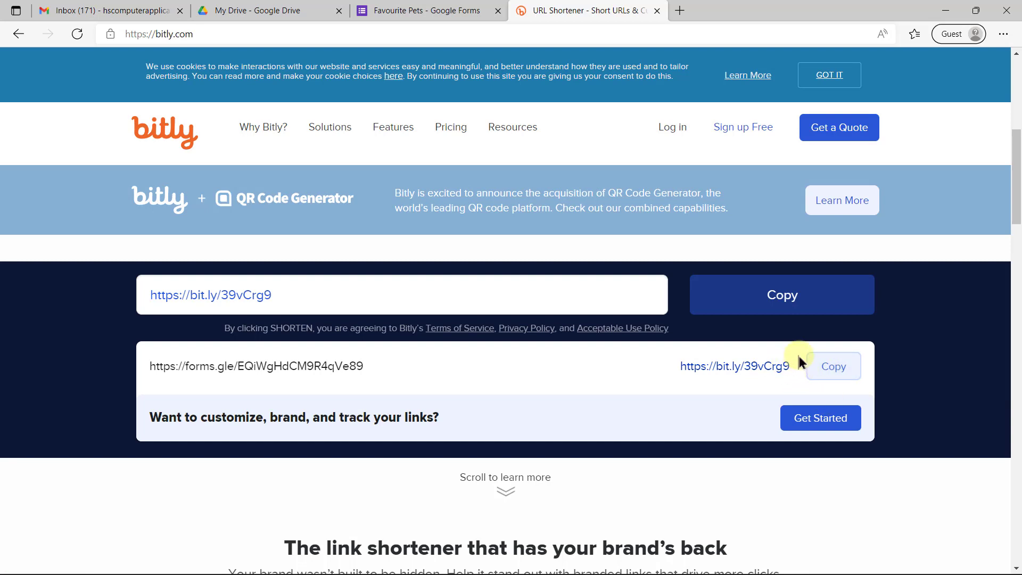
left_click(826, 366)
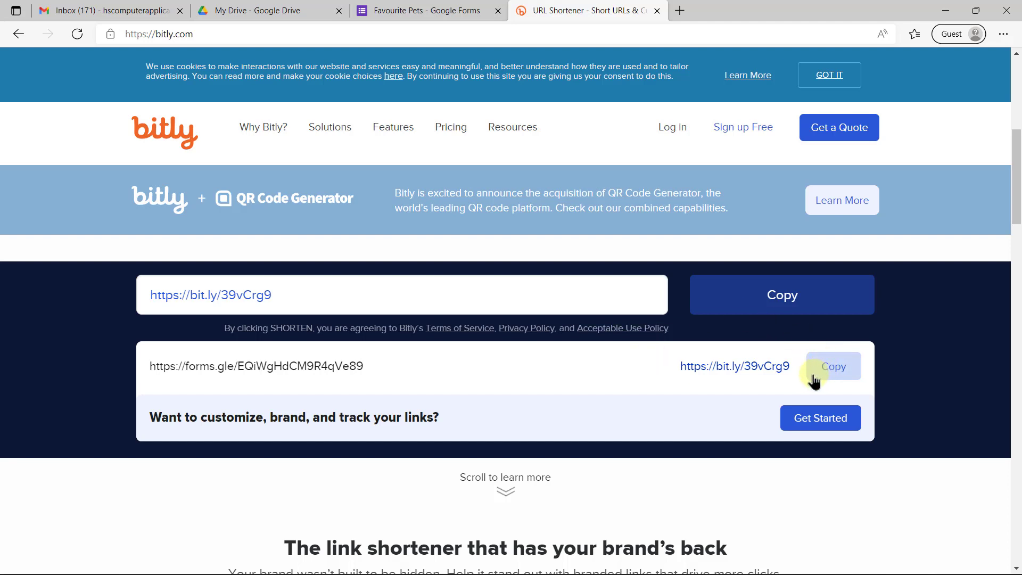
Return to the Favourite Pets form and view its 4-response summary under Responses
left_click(426, 9)
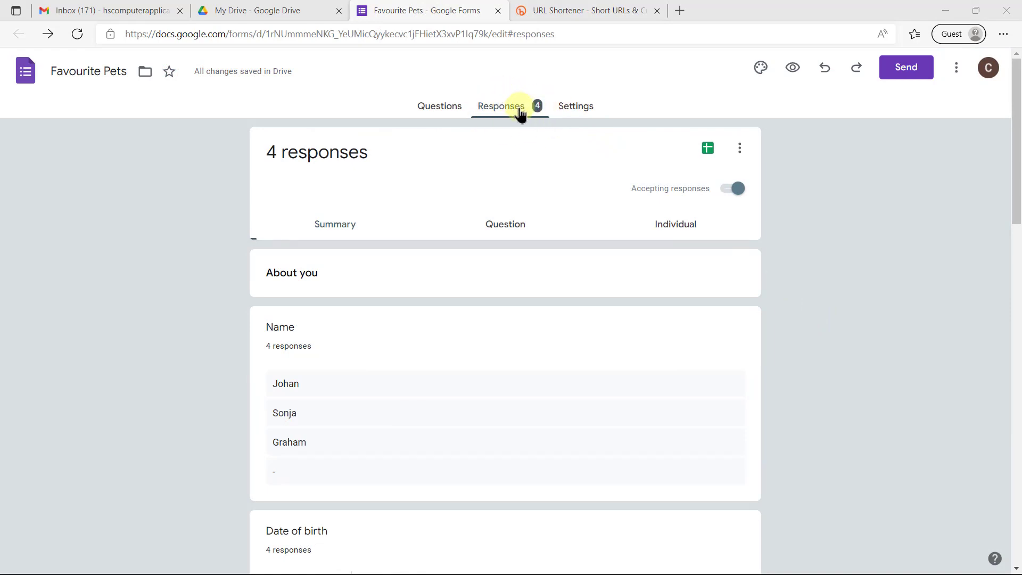
left_click(435, 110)
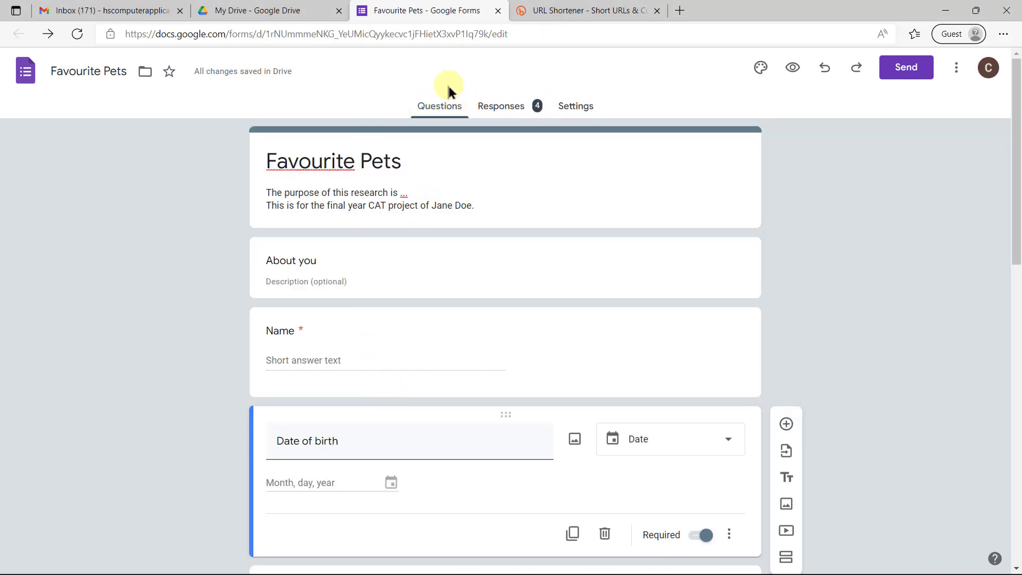
left_click(519, 109)
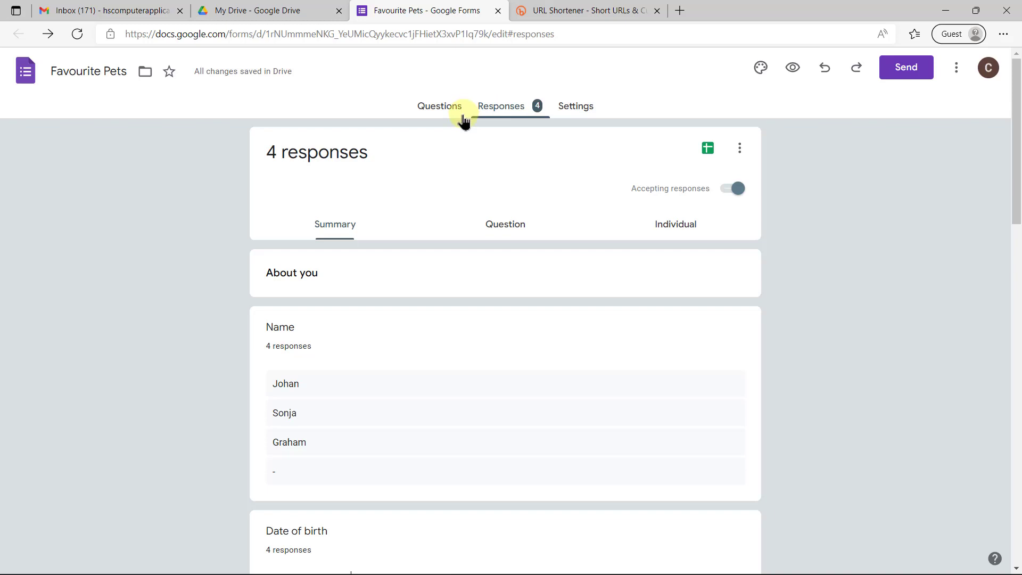
left_click(685, 228)
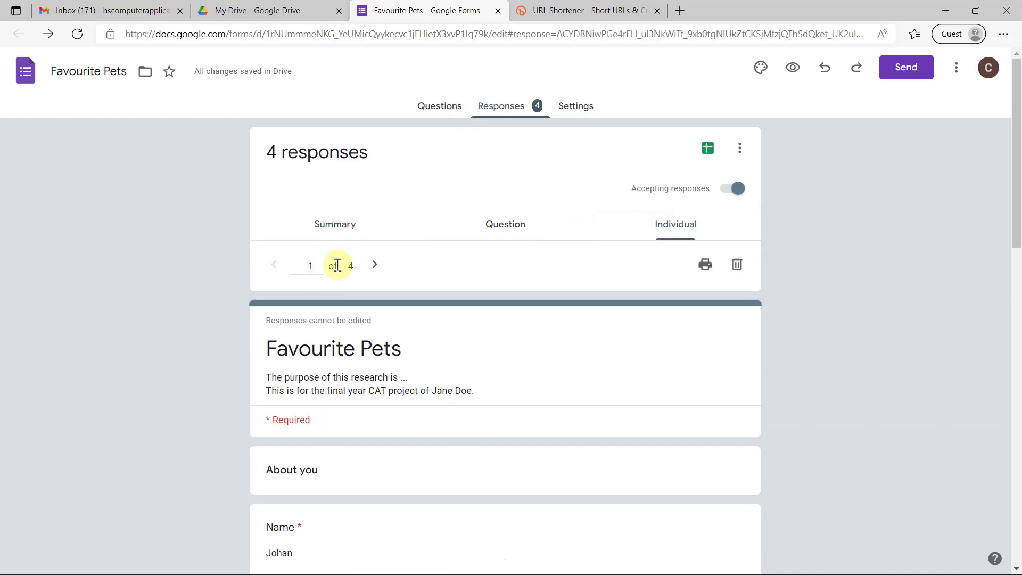
left_click(375, 265)
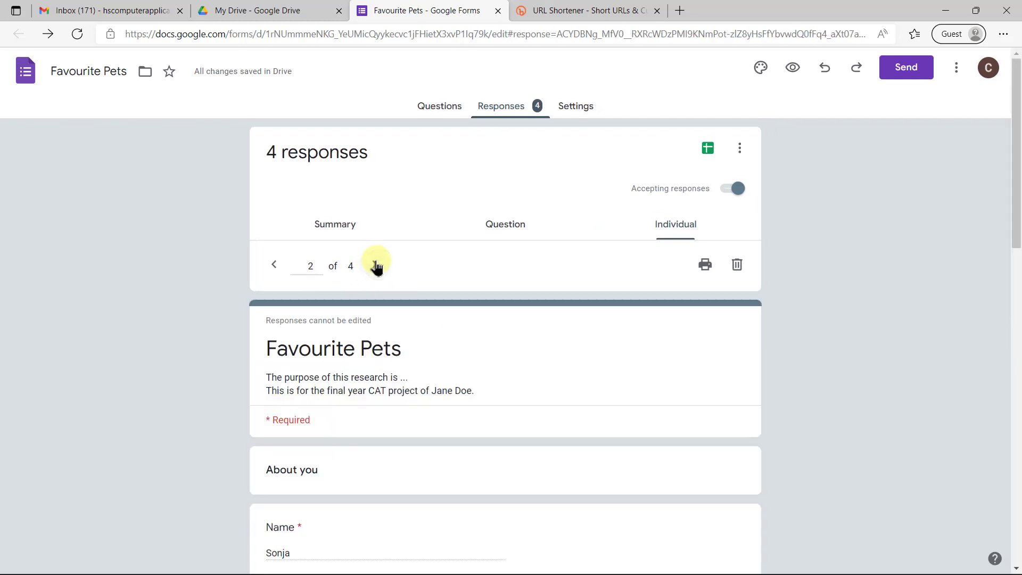
left_click(376, 264)
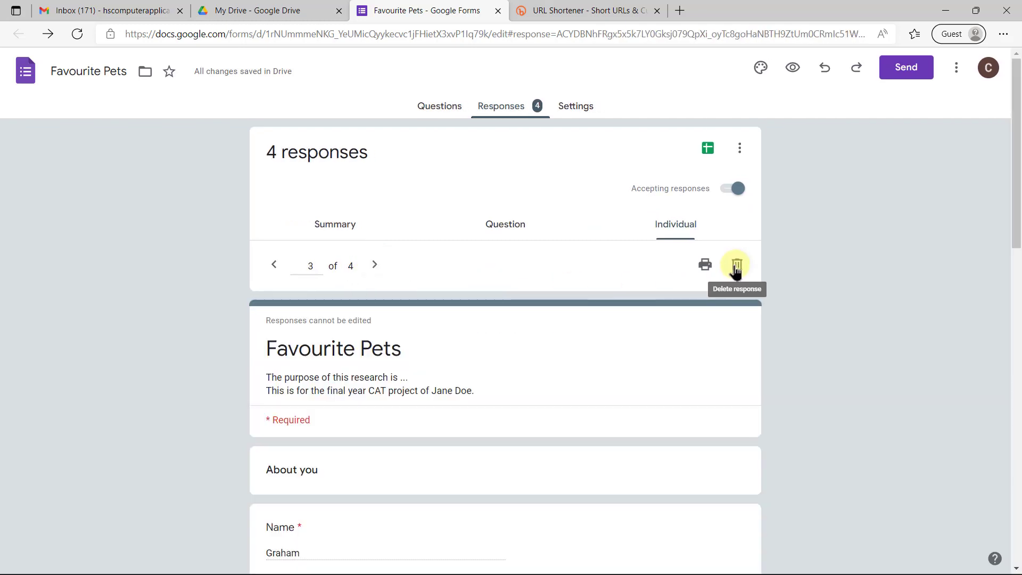
left_click(736, 266)
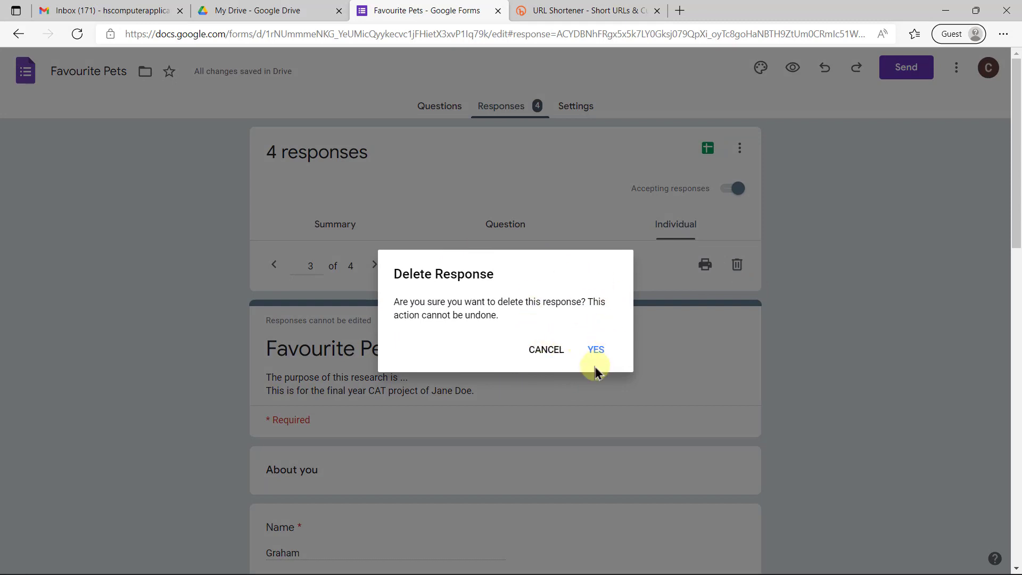
left_click(547, 350)
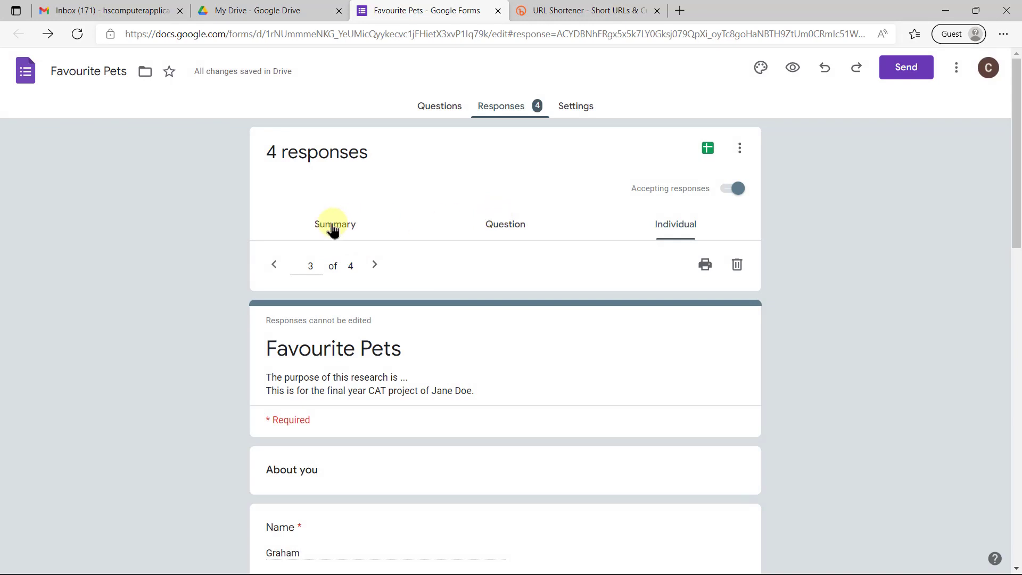
left_click(334, 229)
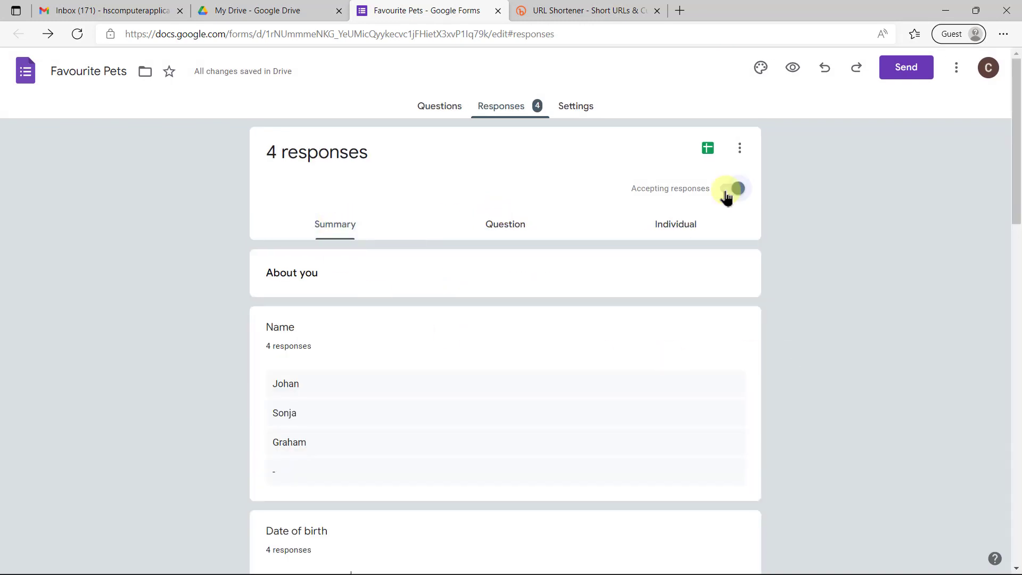
Switch off Accepting responses, then open and close the responses options menu
left_click(730, 192)
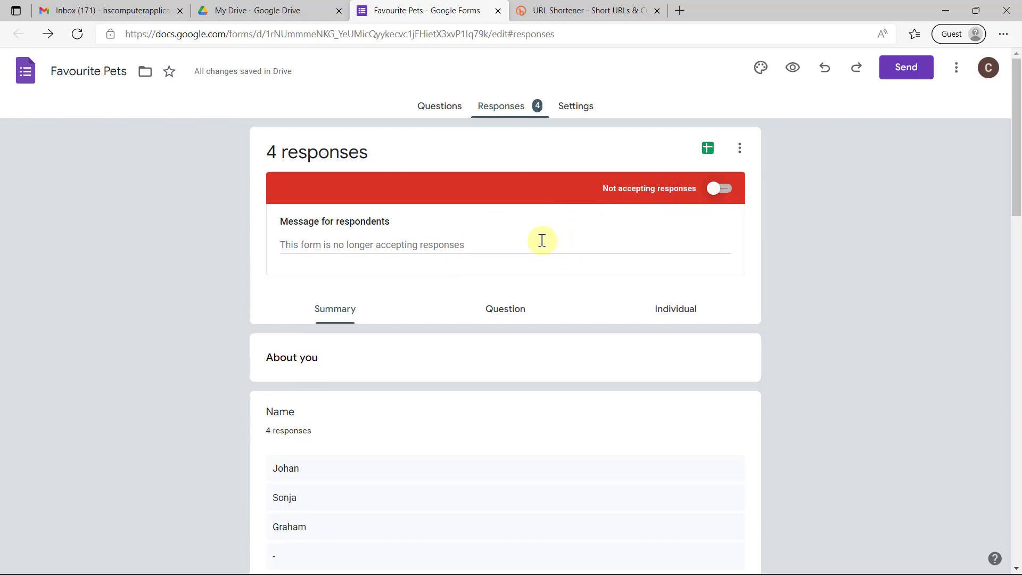
left_click(740, 148)
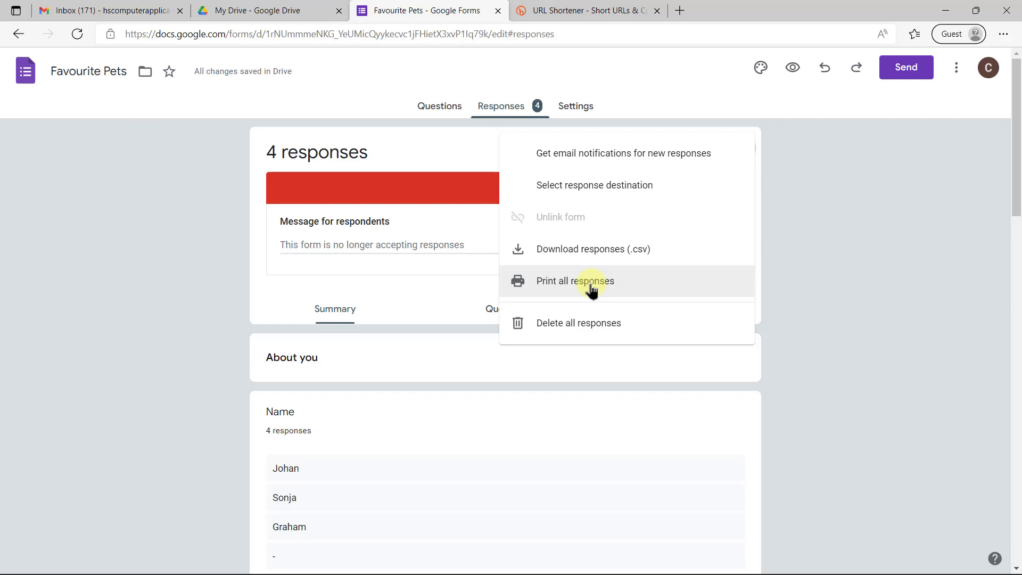
left_click(798, 216)
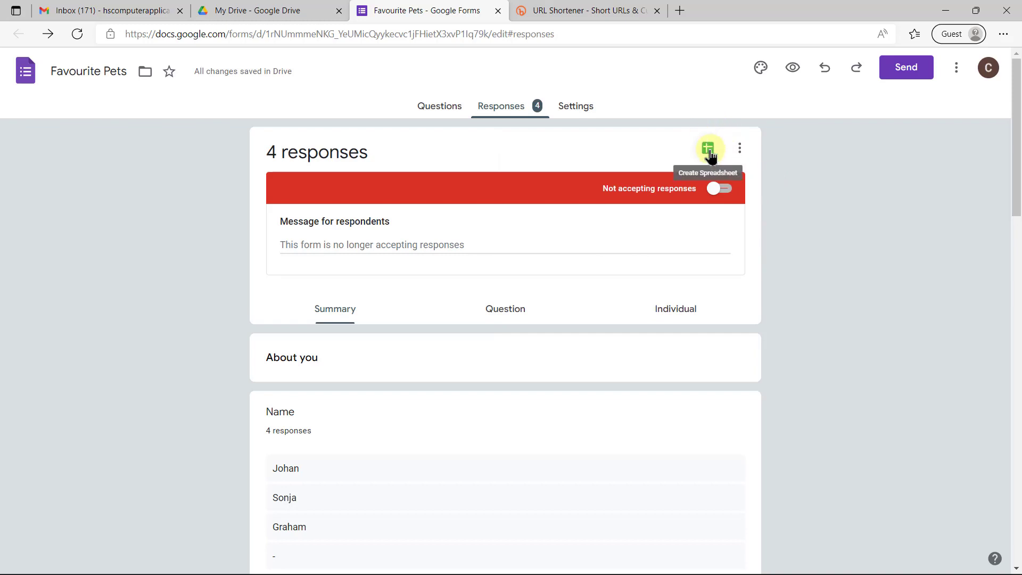